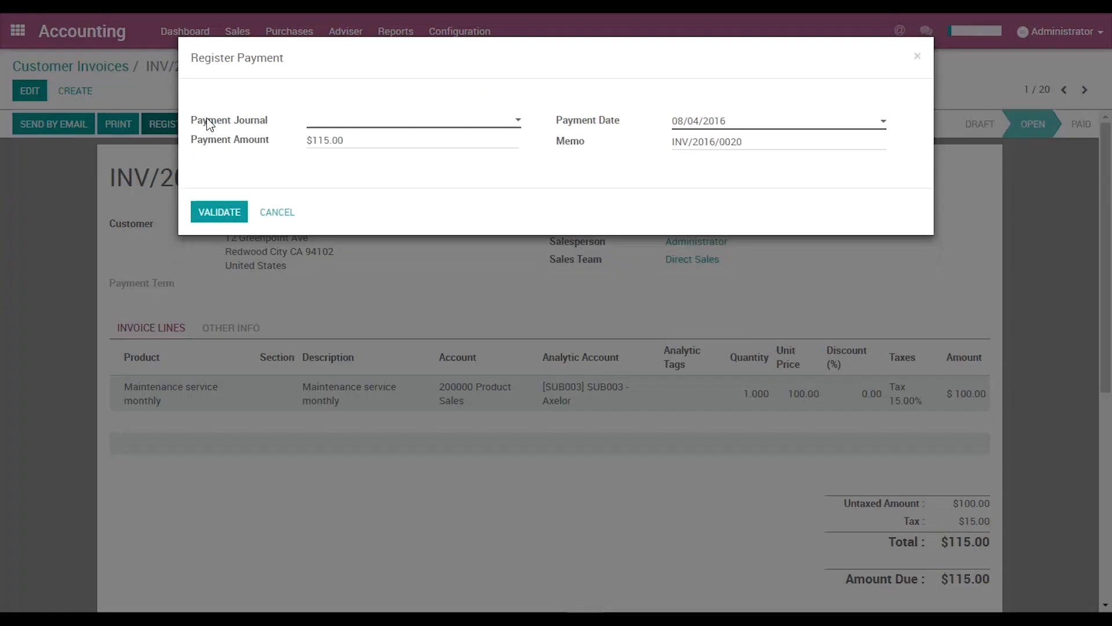
# Step: Register the customer invoice's full payment through the Bank (USD) journal and validate it
pyautogui.click(346, 128)
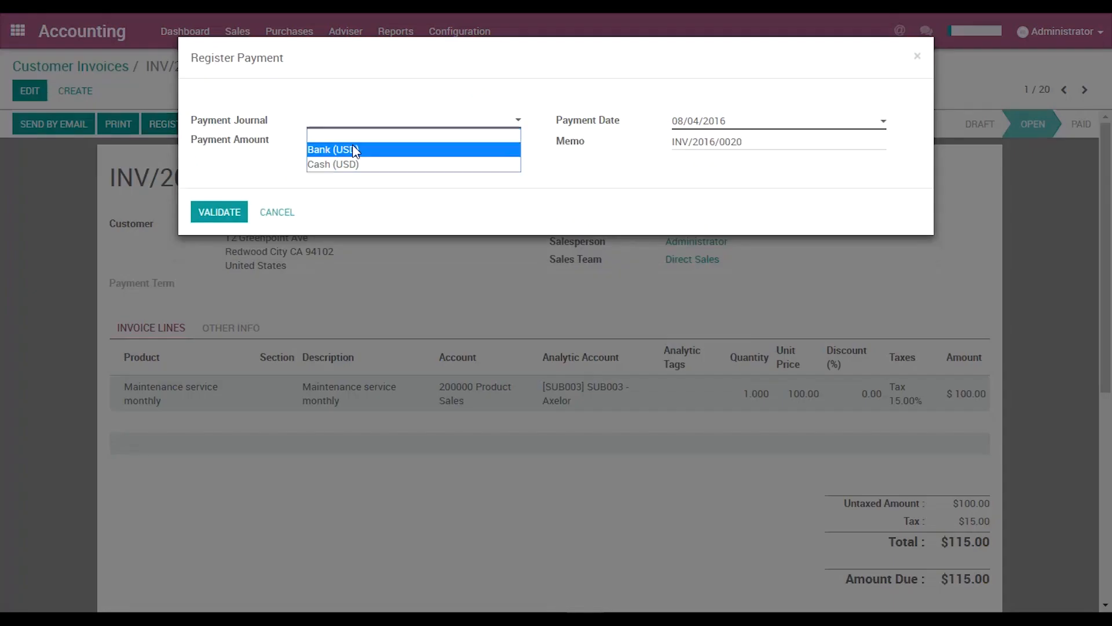
pyautogui.click(355, 151)
pyautogui.moveTo(363, 140); pyautogui.dragTo(297, 145)
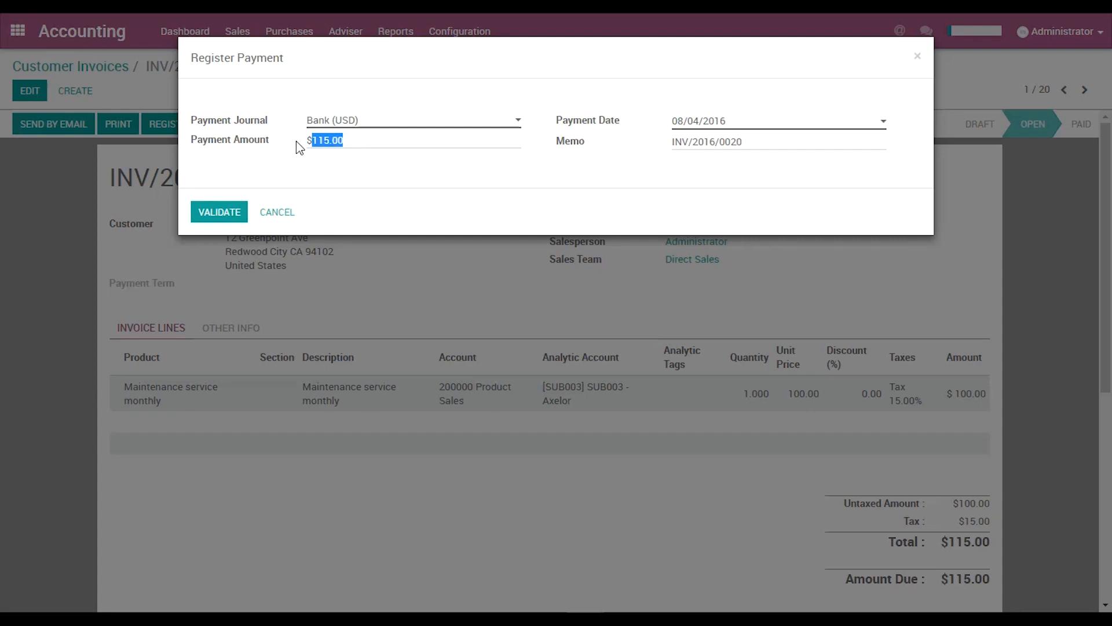
pyautogui.click(755, 141)
pyautogui.click(209, 211)
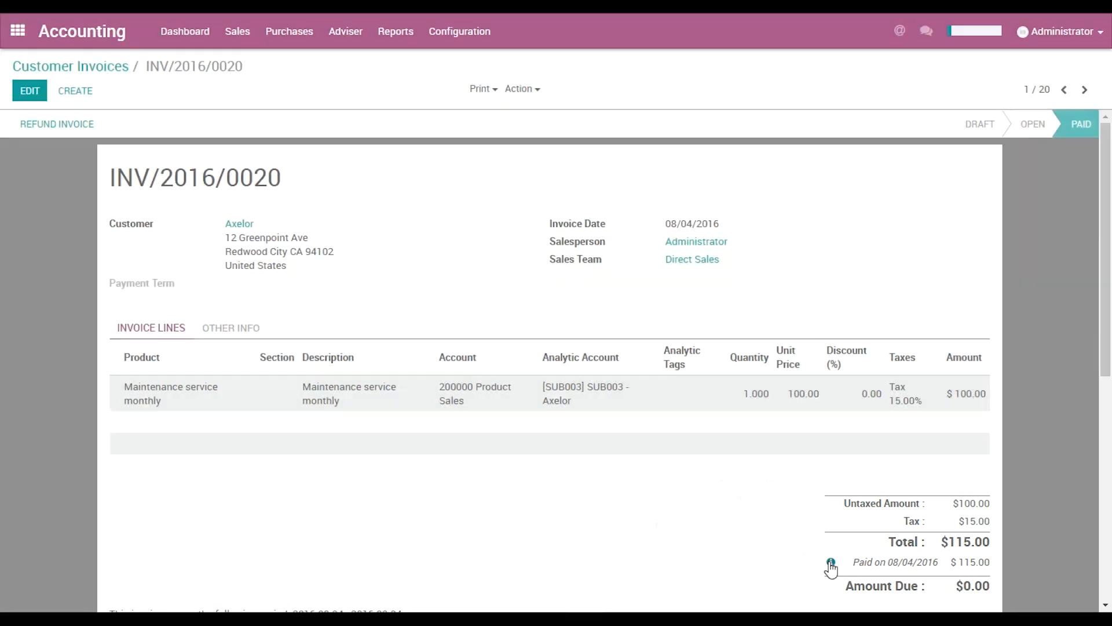
# Step: Examine the payment information of the paid invoice and its status history in the message log
pyautogui.click(831, 564)
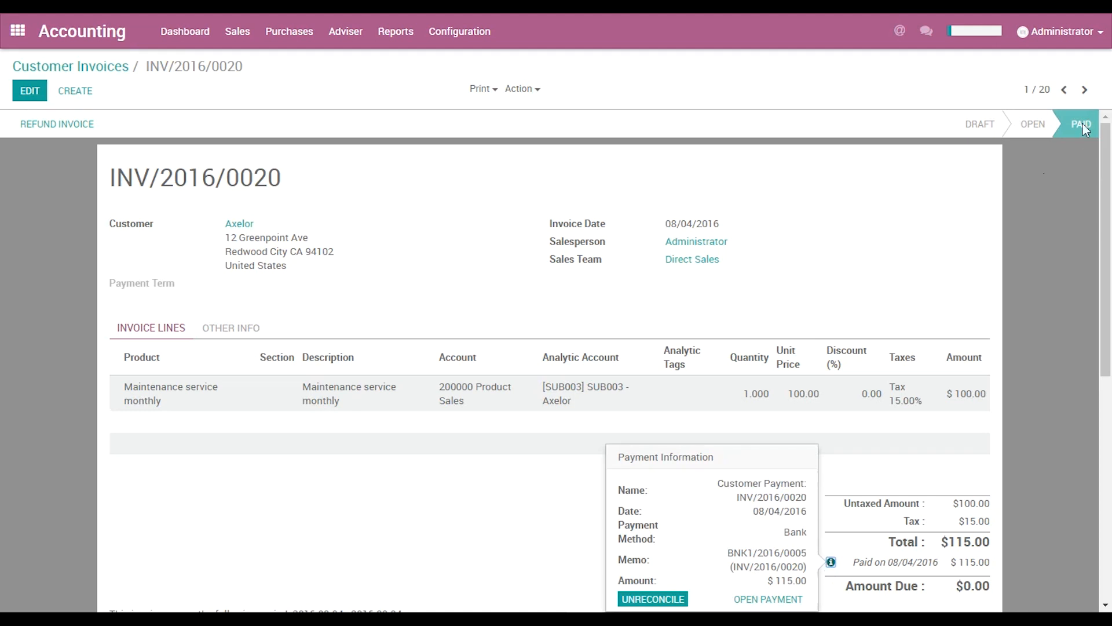
pyautogui.scroll(-8, 684, 231)
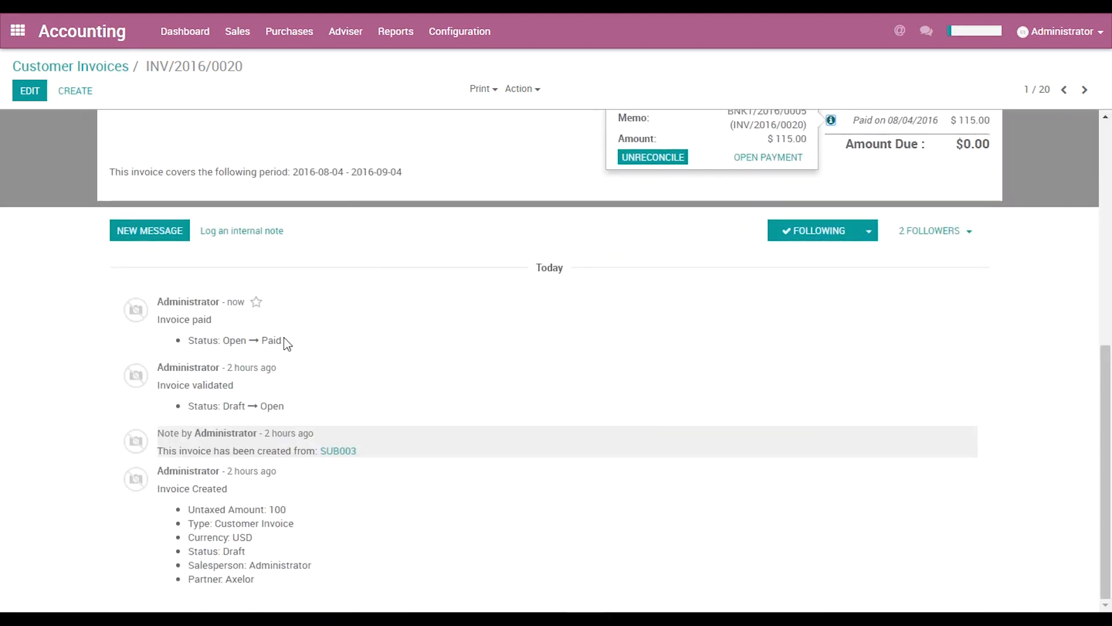
pyautogui.scroll(8, 286, 342)
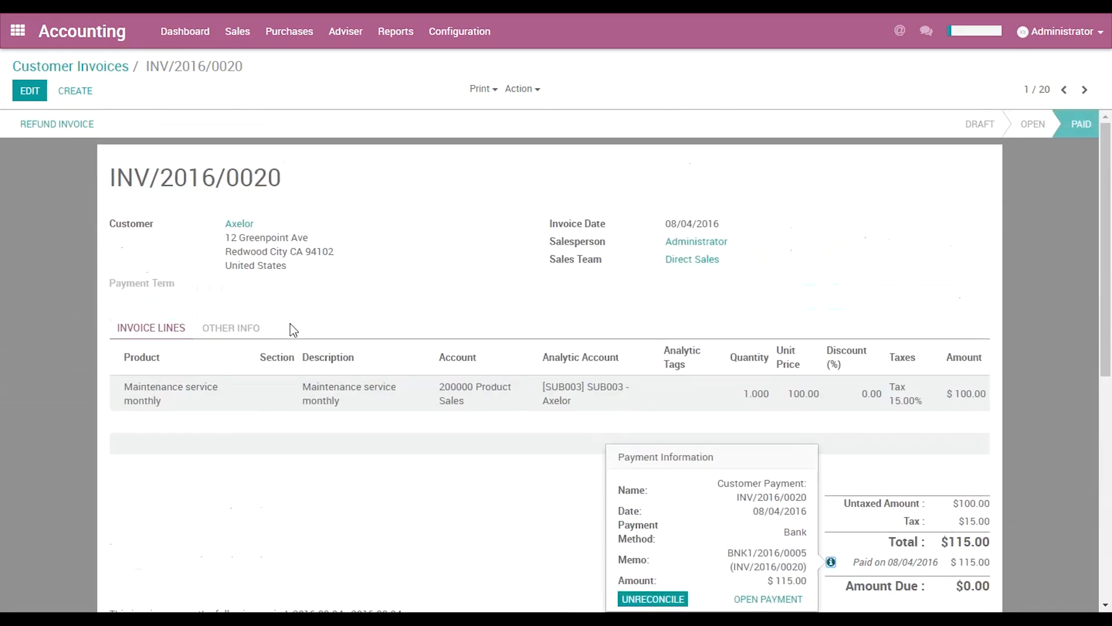
pyautogui.click(422, 285)
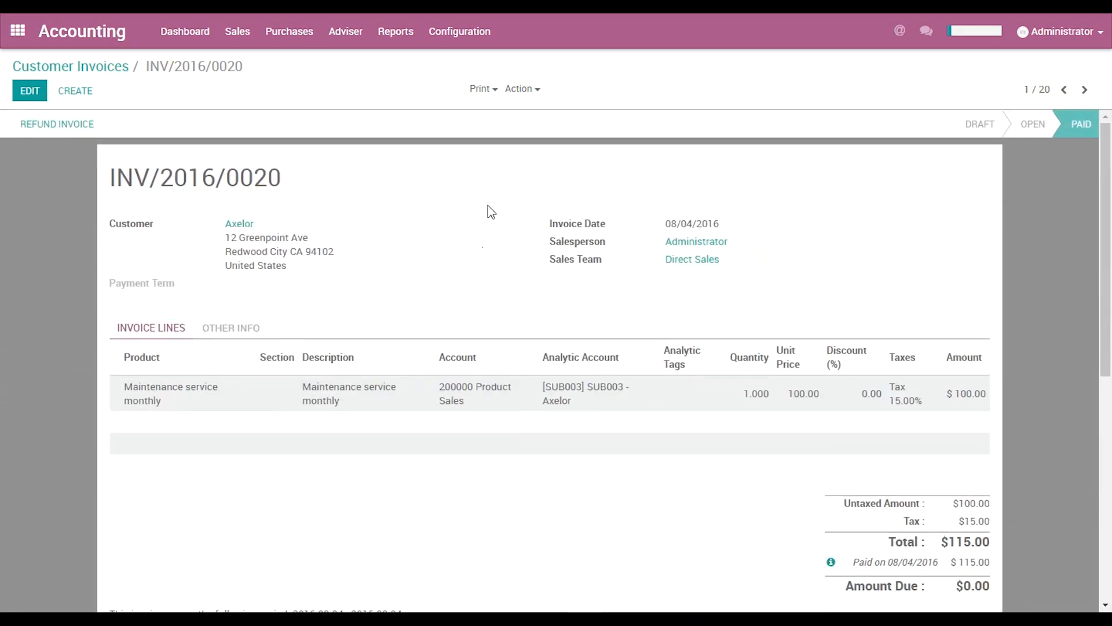
# Step: Duplicate the paid Axelor invoice and validate the draft copy
pyautogui.click(523, 89)
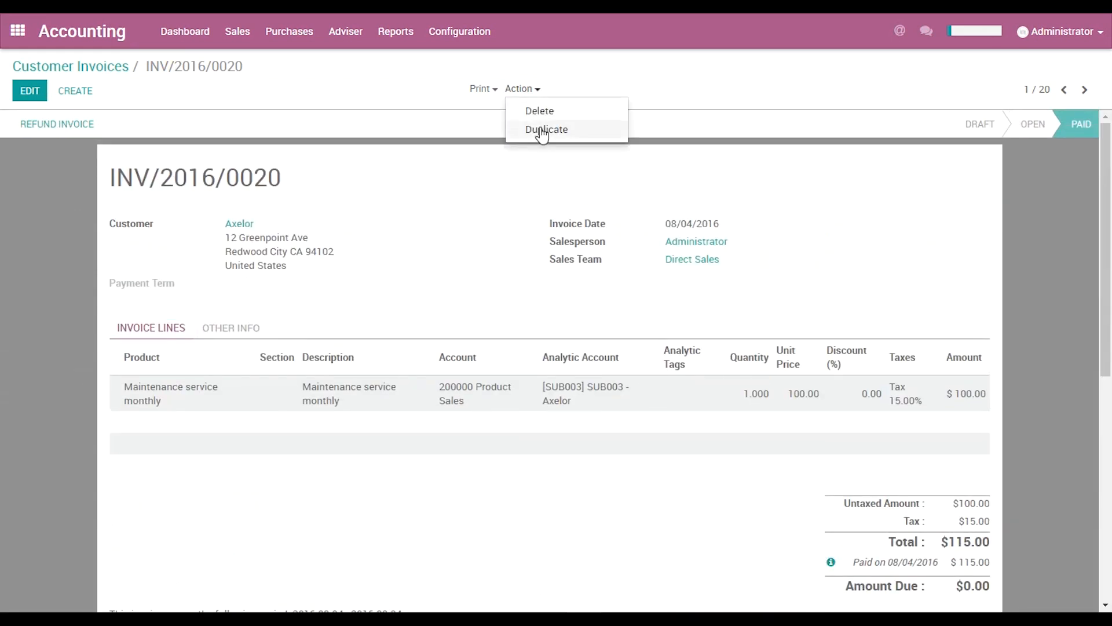
pyautogui.click(542, 130)
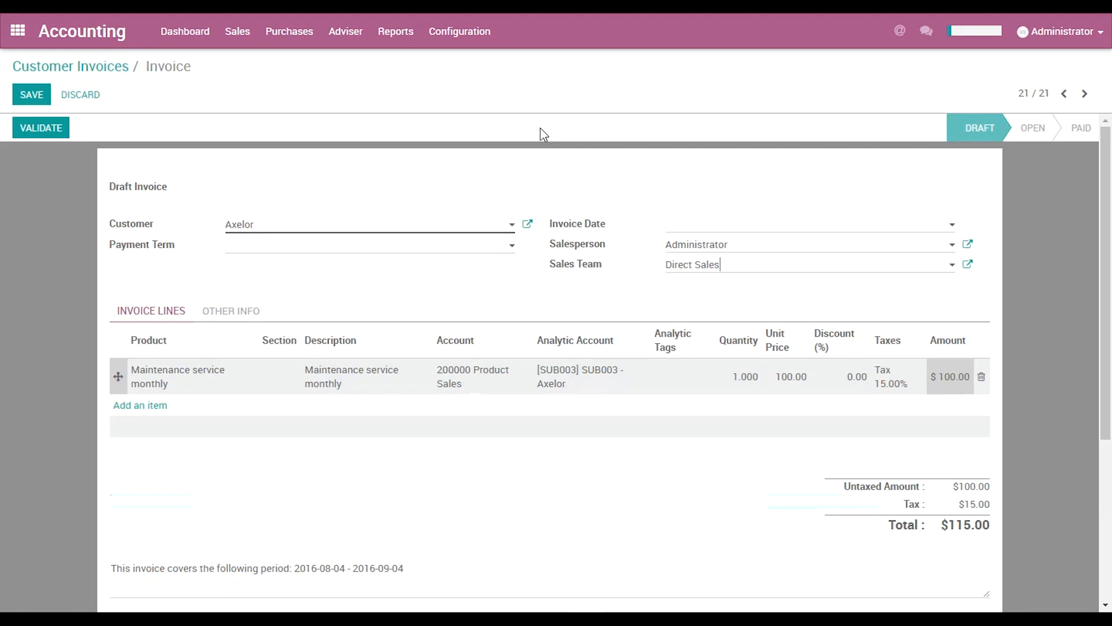
pyautogui.click(30, 126)
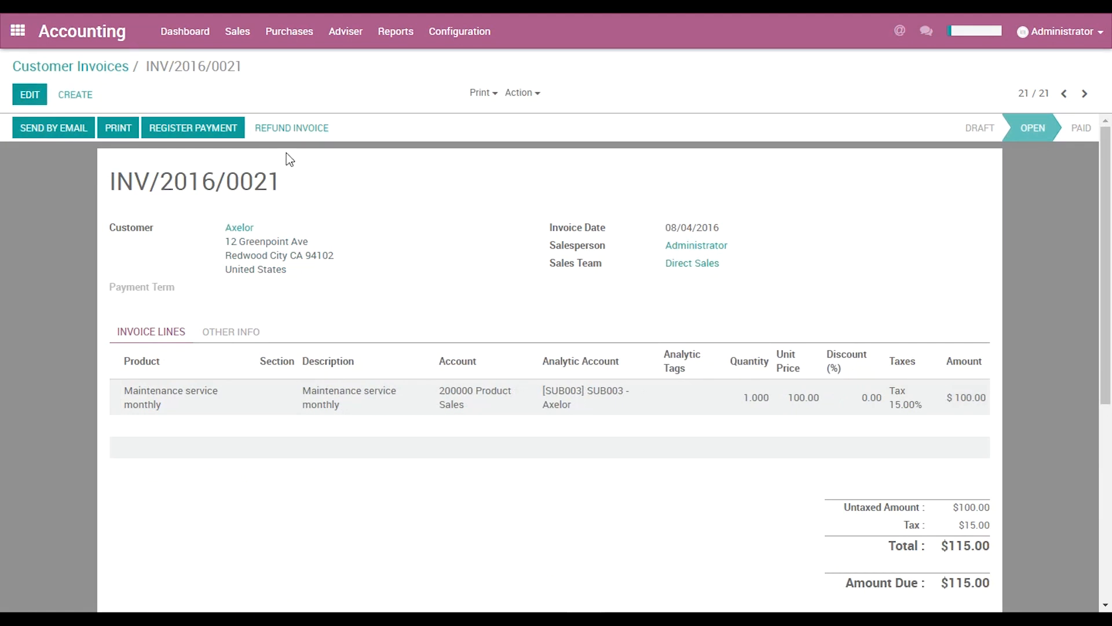
# Step: Register a partial payment of $15.00 on the new invoice through Bank (USD), adding "- advance" to the memo
pyautogui.click(207, 128)
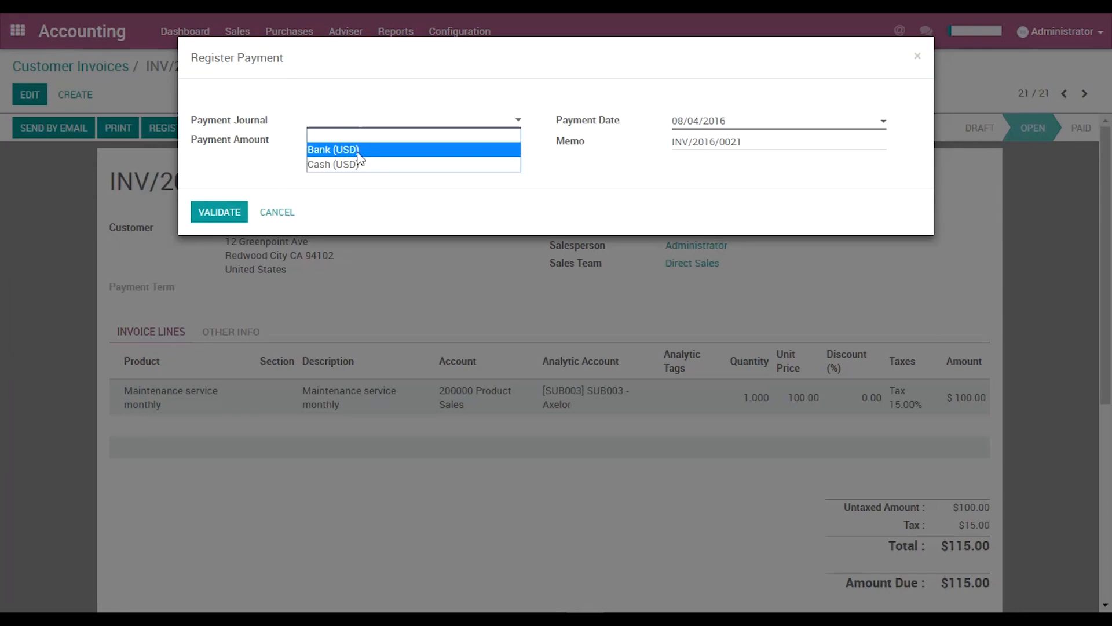
pyautogui.click(361, 148)
pyautogui.click(318, 140)
pyautogui.press('BackSpace')
pyautogui.click(765, 141)
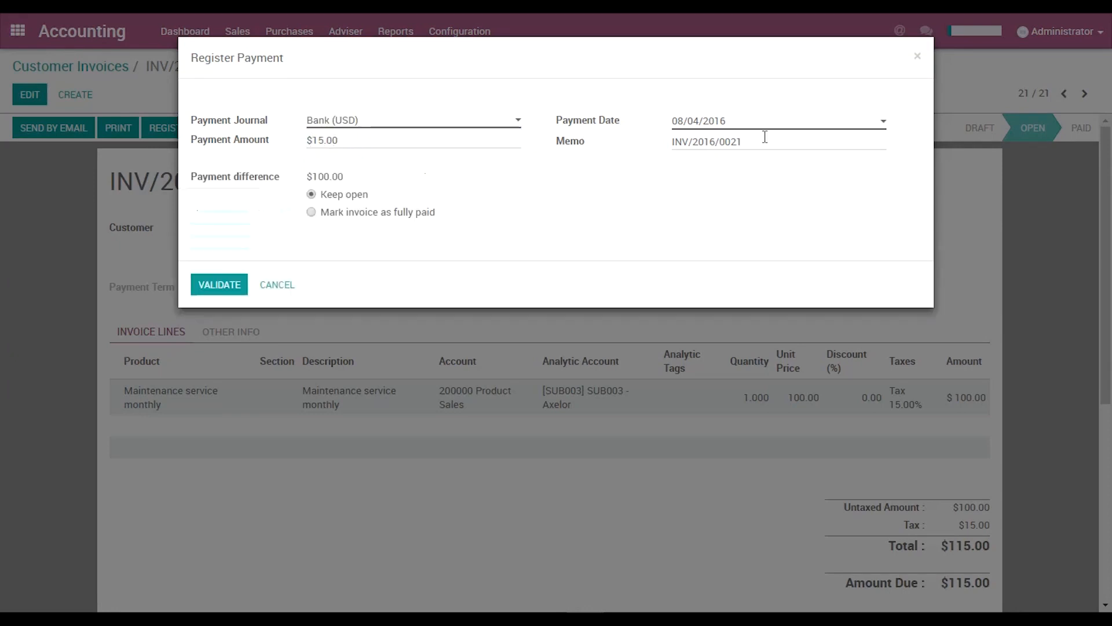
pyautogui.write('- advance')
pyautogui.click(223, 274)
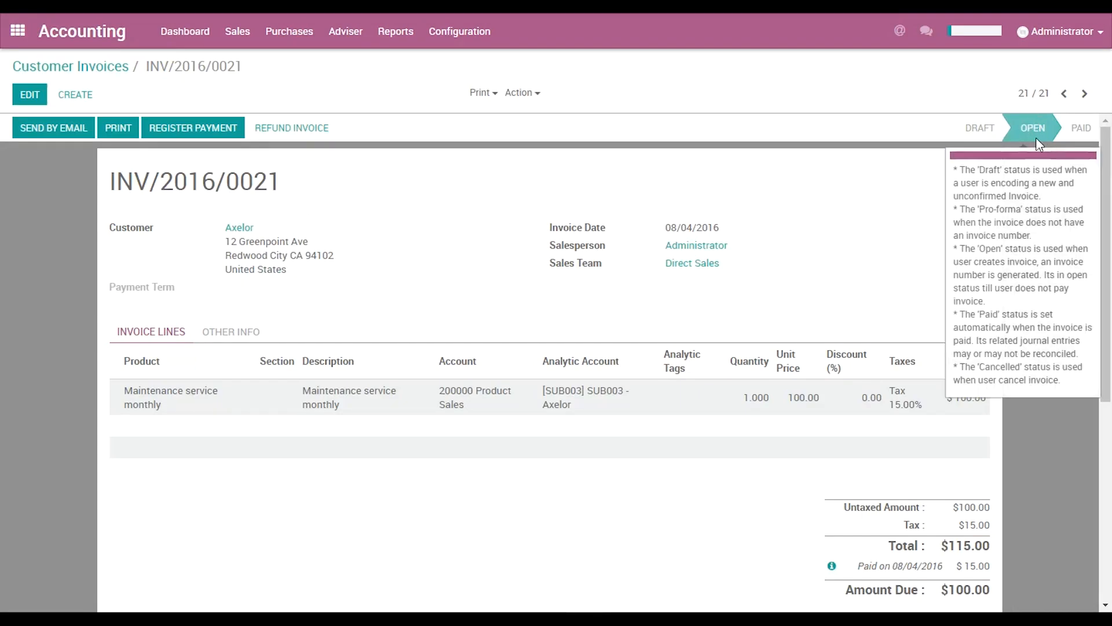
# Step: Register the remaining $100.00 of the invoice through the Cash (USD) journal and check its amount due and status
pyautogui.scroll(-3, 899, 405)
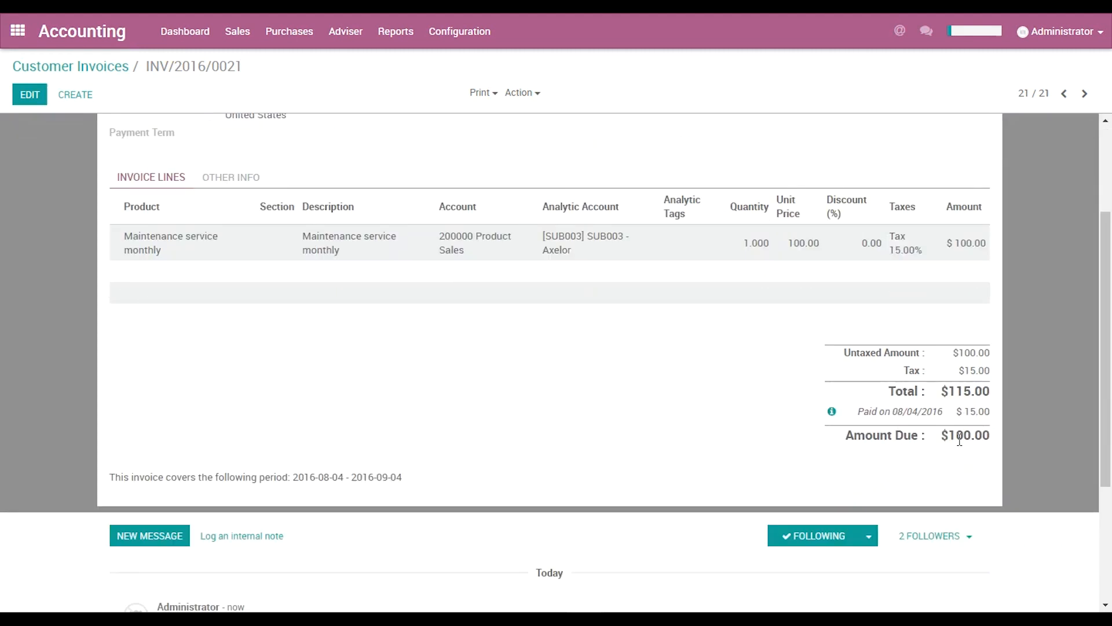
pyautogui.scroll(3, 965, 451)
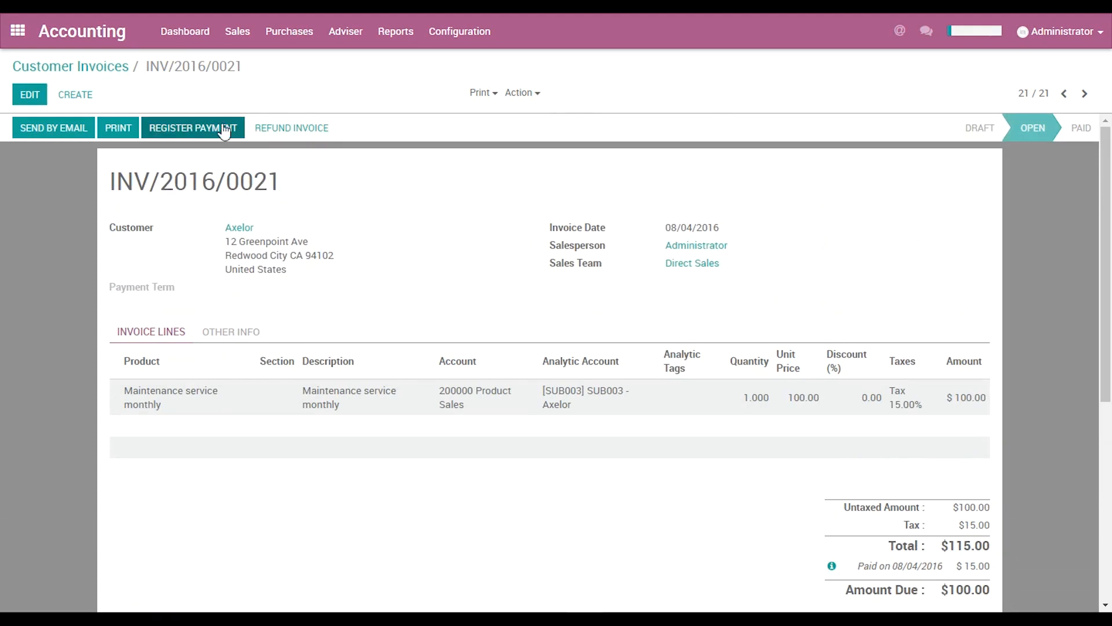
pyautogui.click(222, 129)
pyautogui.click(342, 140)
pyautogui.moveTo(344, 140); pyautogui.dragTo(305, 150)
pyautogui.click(393, 125)
pyautogui.click(326, 167)
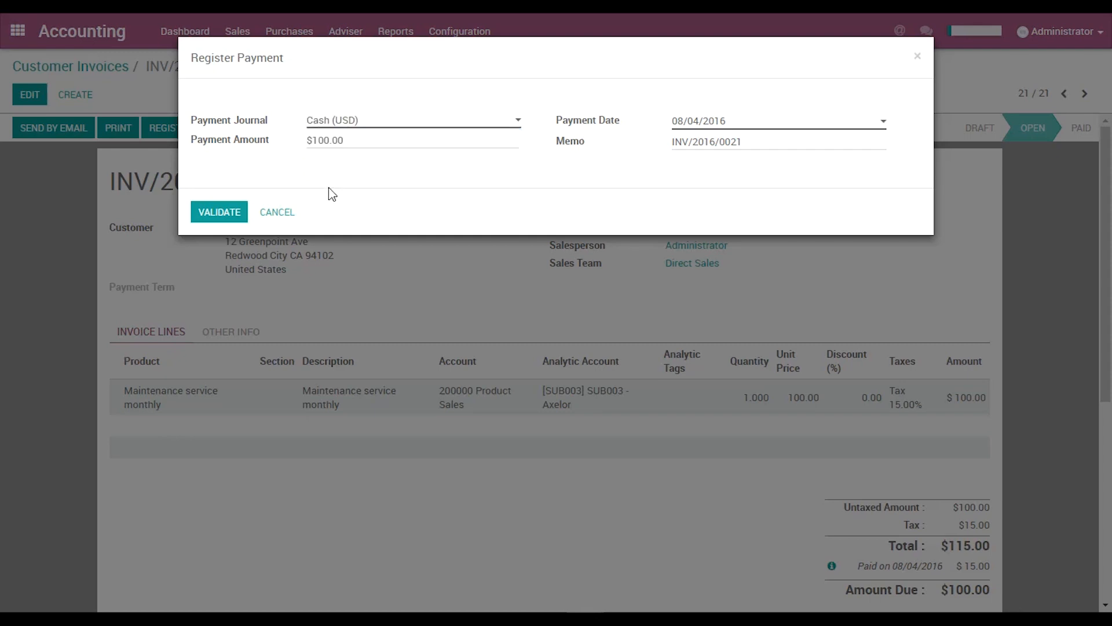
pyautogui.click(218, 214)
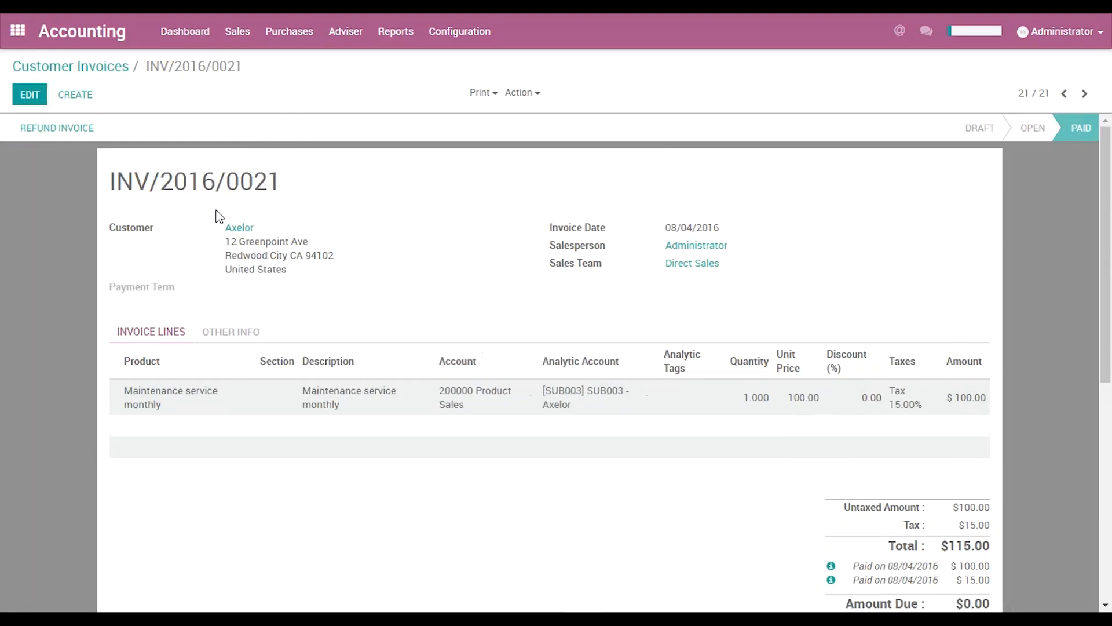
pyautogui.scroll(-1, 827, 384)
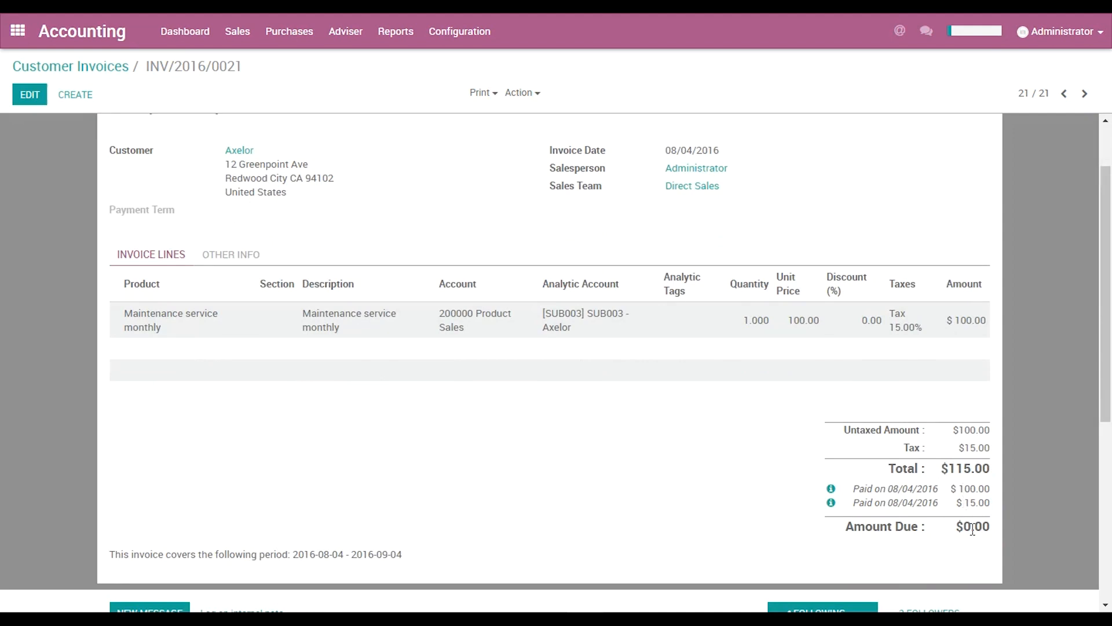
pyautogui.scroll(1, 1047, 161)
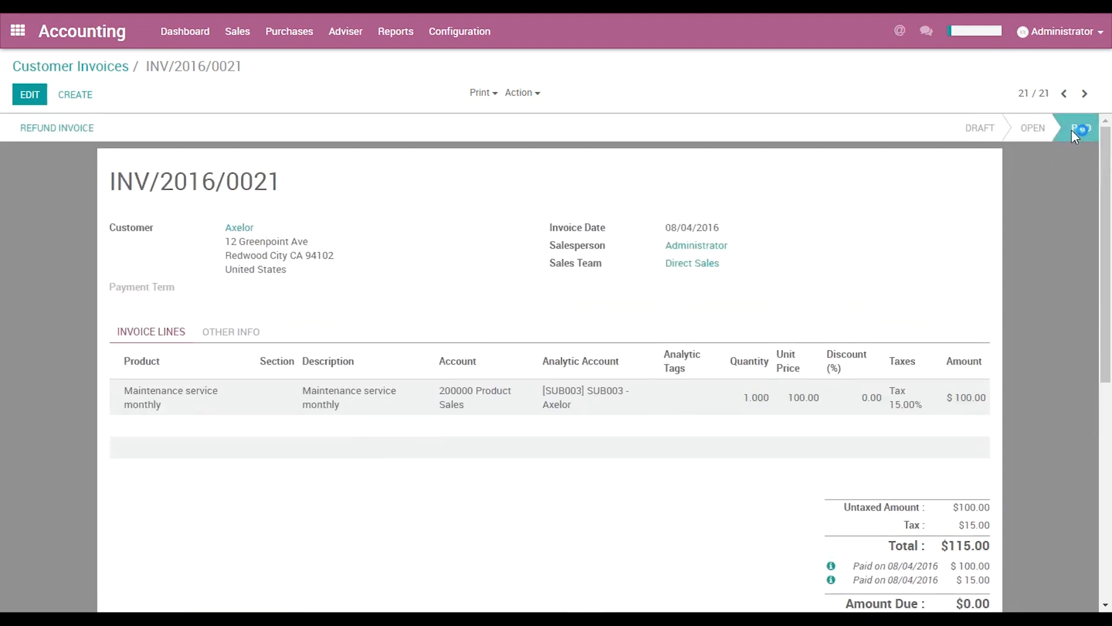
pyautogui.moveTo(1073, 129)
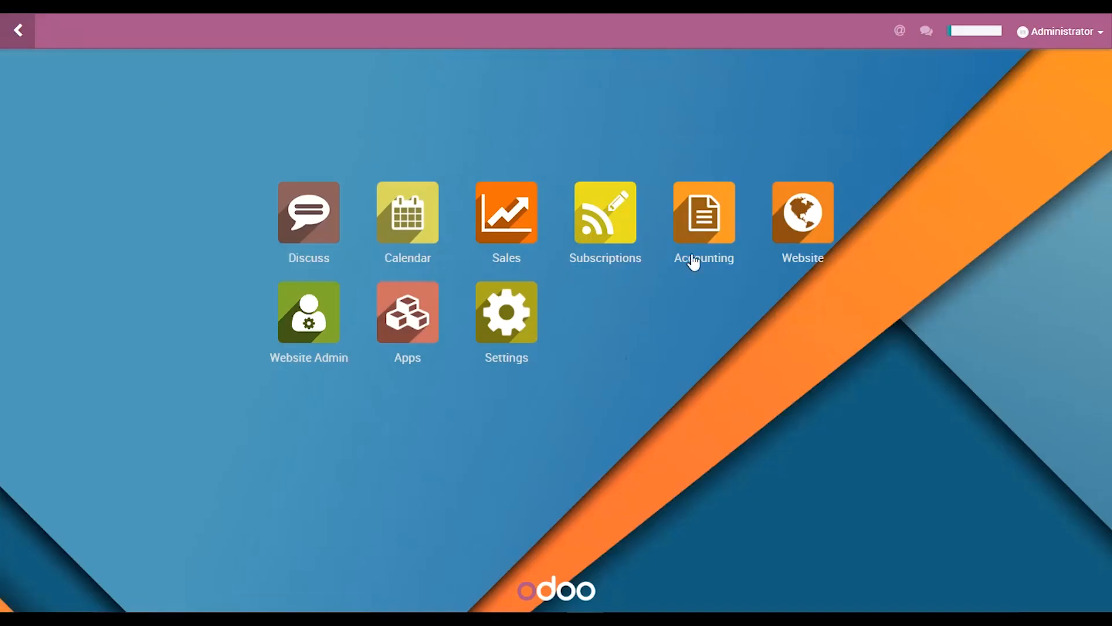
# Step: Open the 15 Days payment term from the Accounting configuration
pyautogui.click(693, 259)
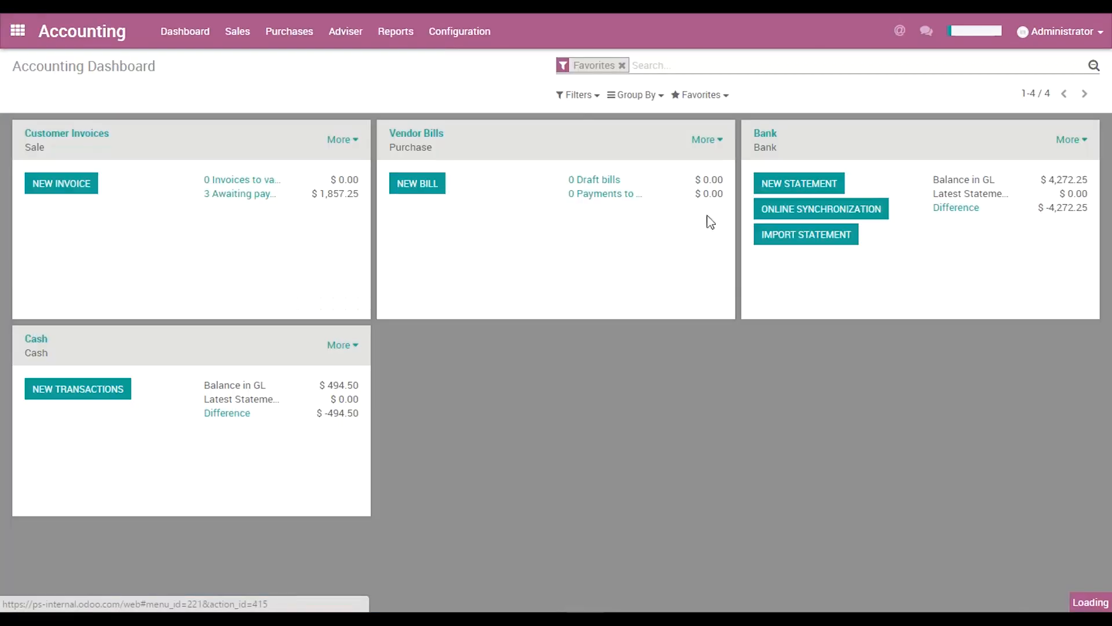
pyautogui.click(452, 32)
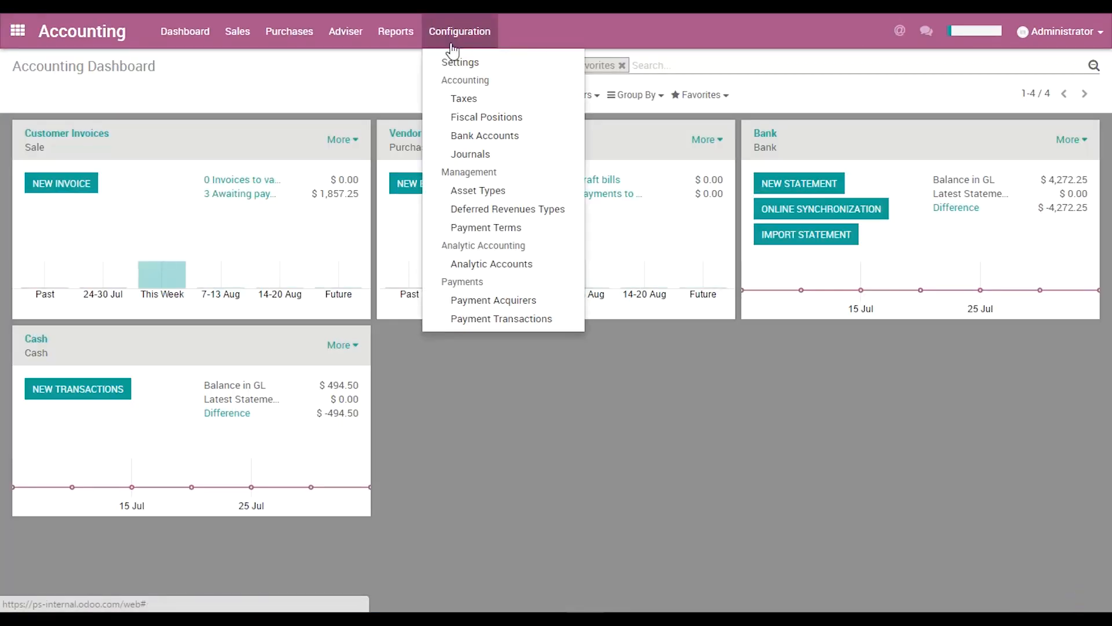
pyautogui.click(496, 228)
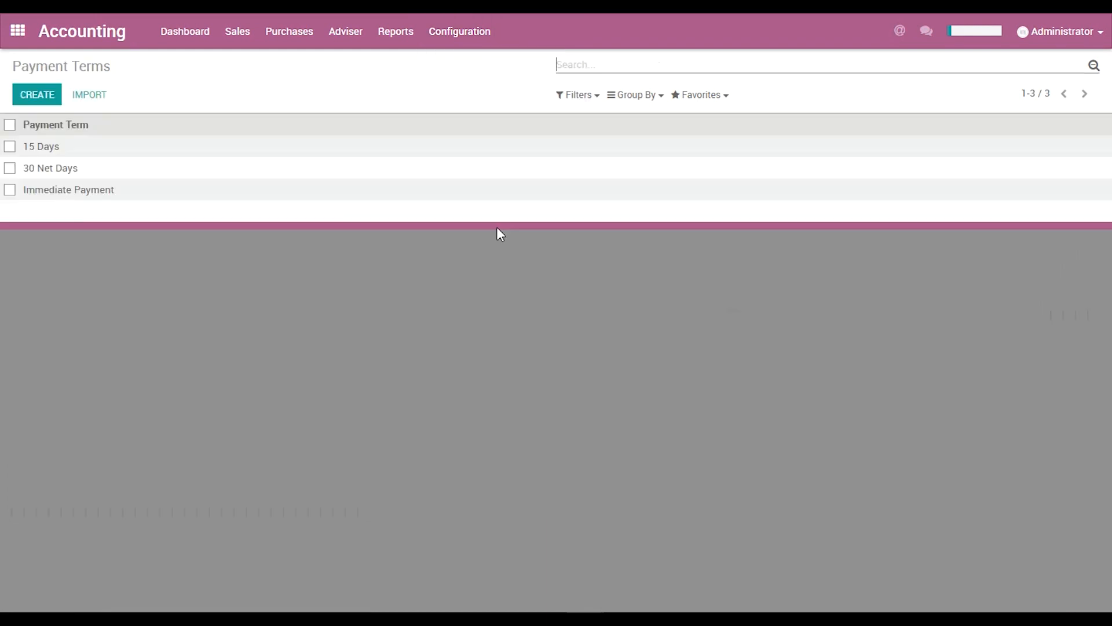
pyautogui.click(268, 155)
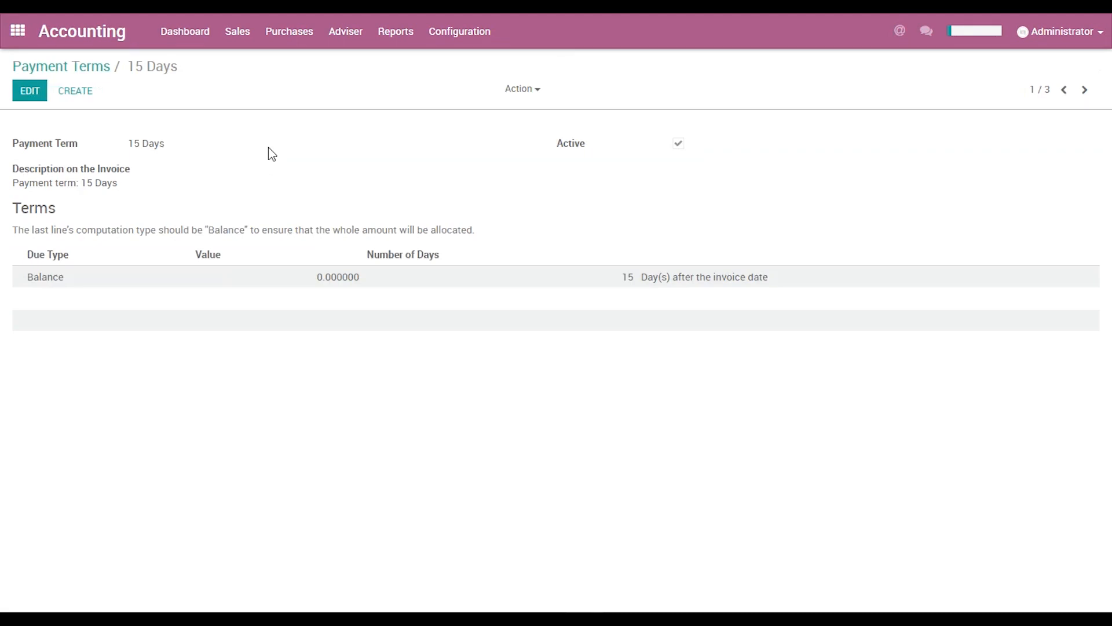
# Step: Put the 15 Days payment term into edit mode and open its Balance term line
pyautogui.click(29, 93)
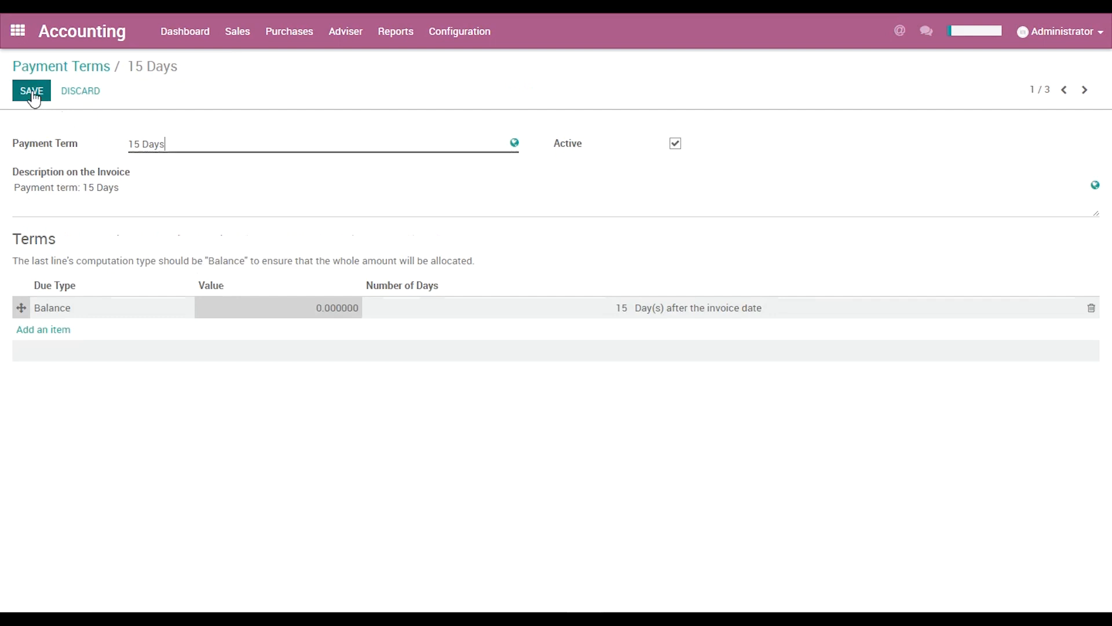
pyautogui.moveTo(171, 144); pyautogui.dragTo(110, 142)
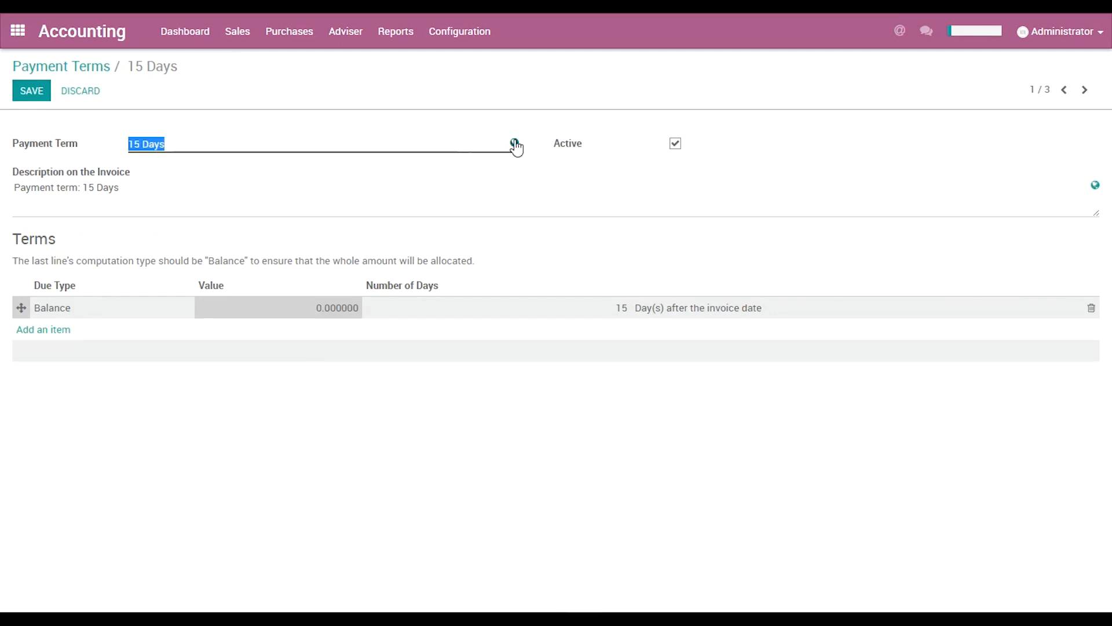
pyautogui.click(221, 196)
pyautogui.click(114, 310)
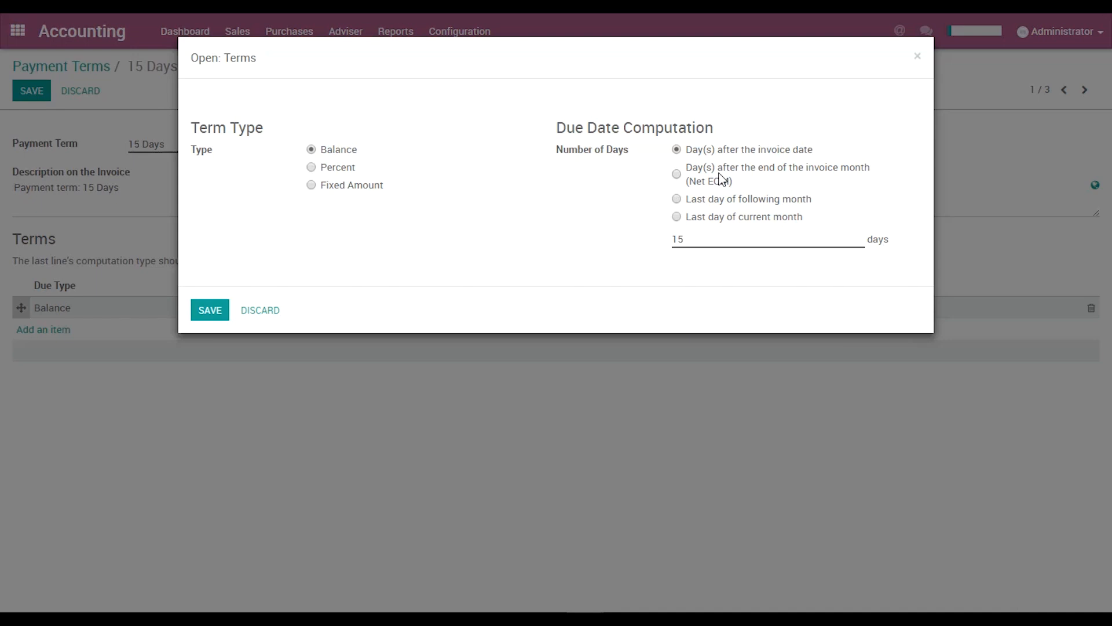
# Step: Set the Balance line's due date to 15 days after the invoice date, then save the line and the payment term
pyautogui.click(723, 203)
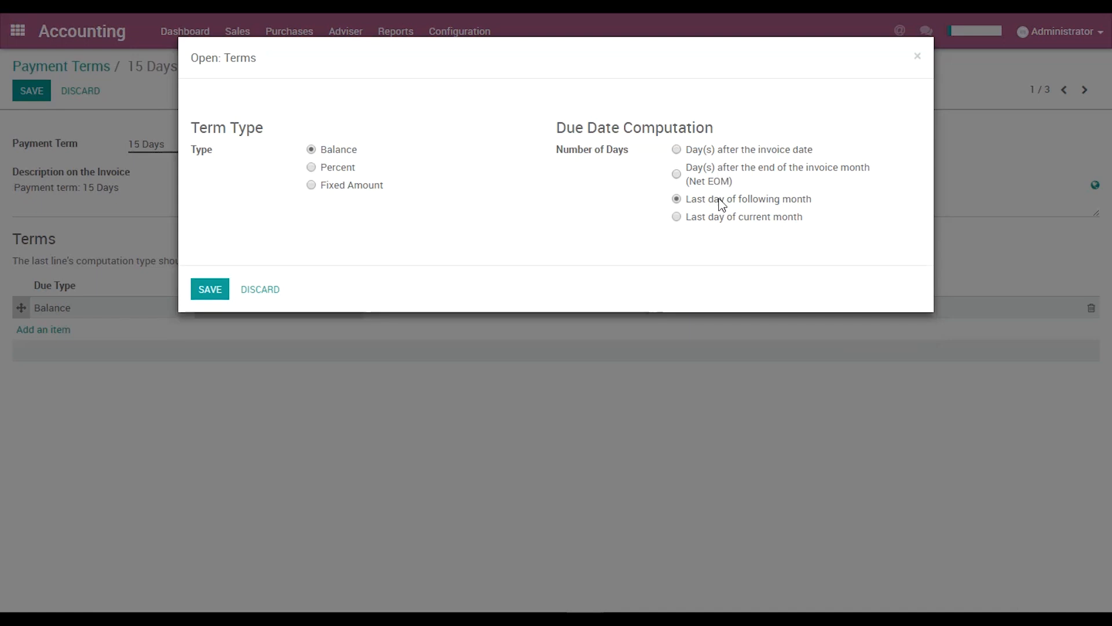
pyautogui.click(722, 219)
pyautogui.click(704, 151)
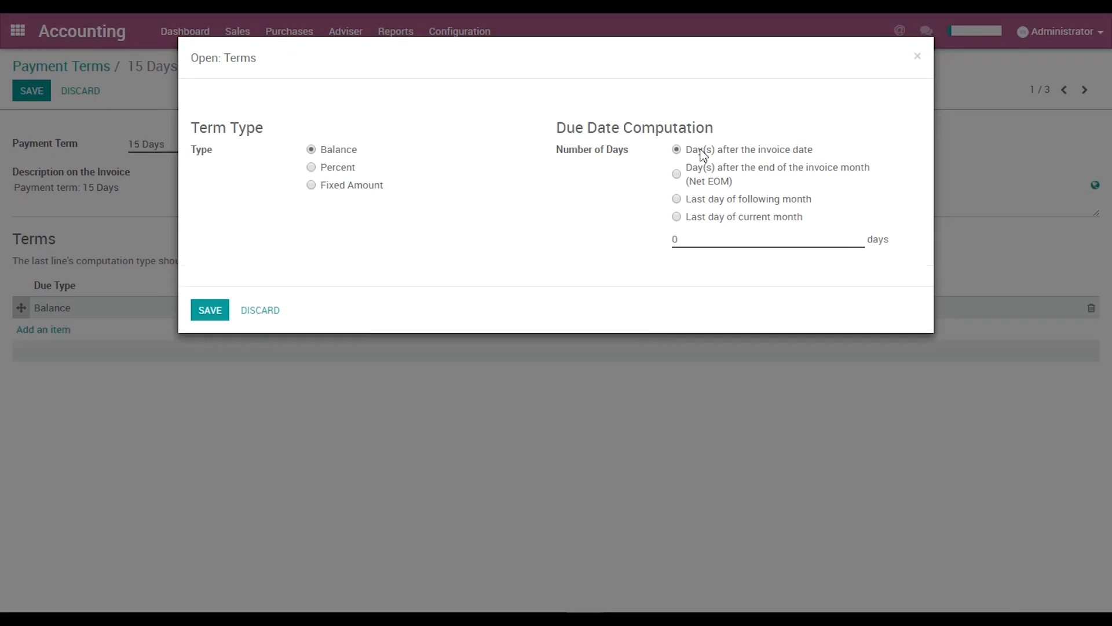
pyautogui.doubleClick(690, 240)
pyautogui.write('15')
pyautogui.click(215, 312)
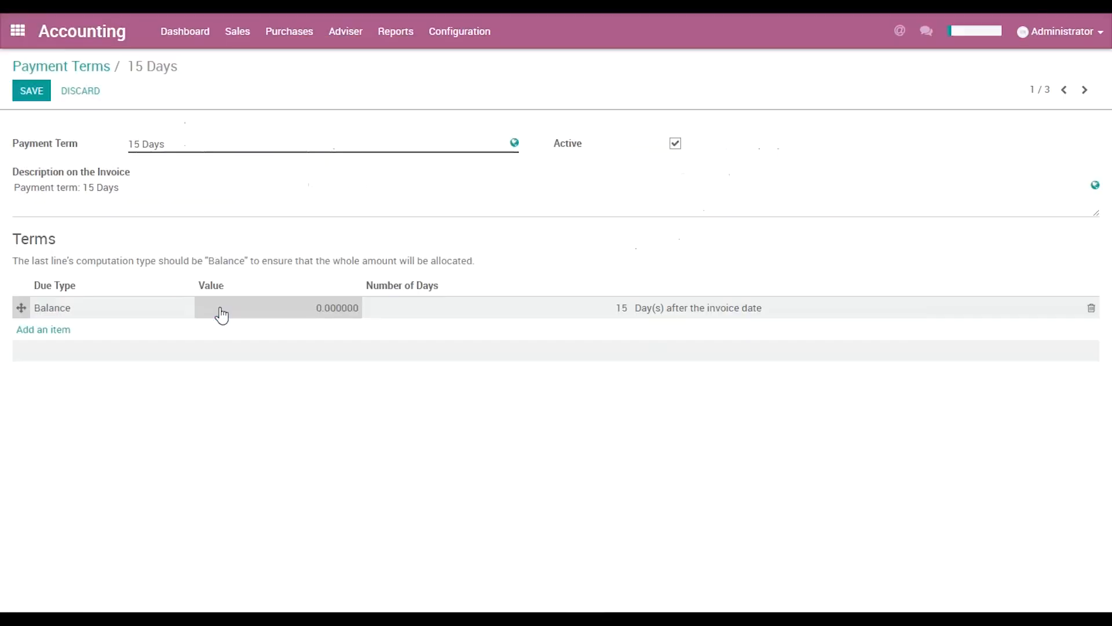
pyautogui.click(47, 95)
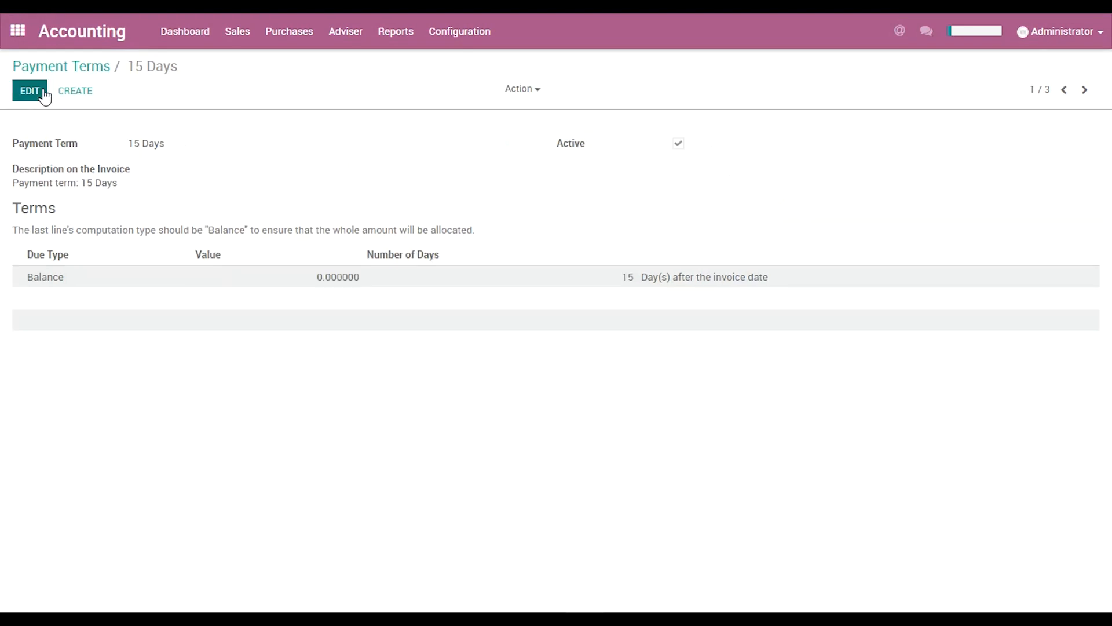
# Step: Duplicate the open $115.00 Axelor invoice from the customer invoices into a new draft
pyautogui.click(250, 37)
pyautogui.click(248, 66)
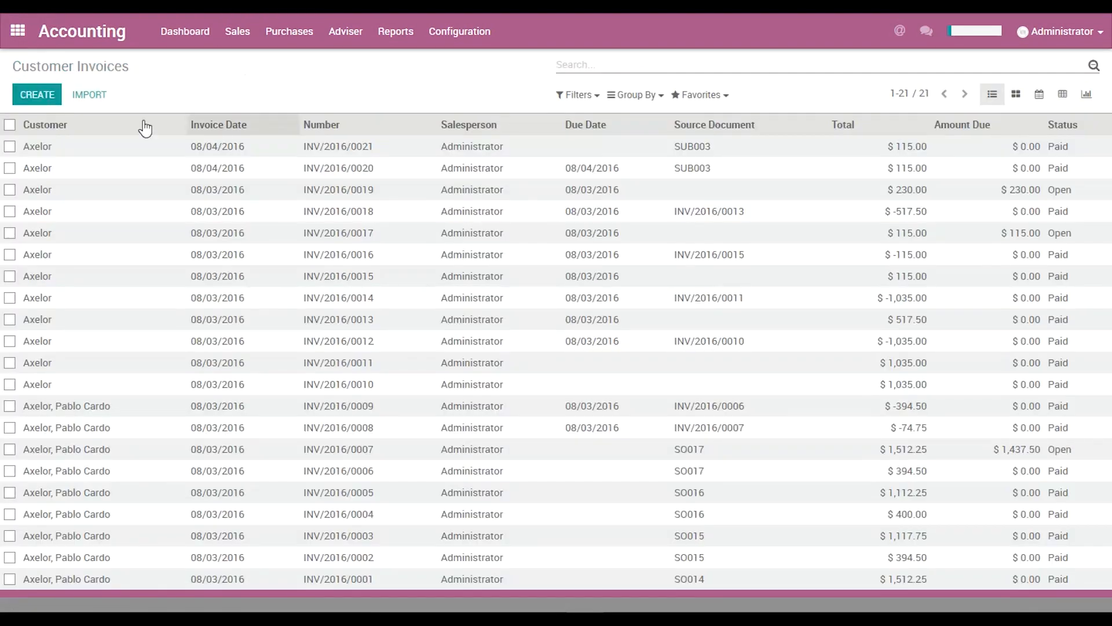
pyautogui.click(431, 238)
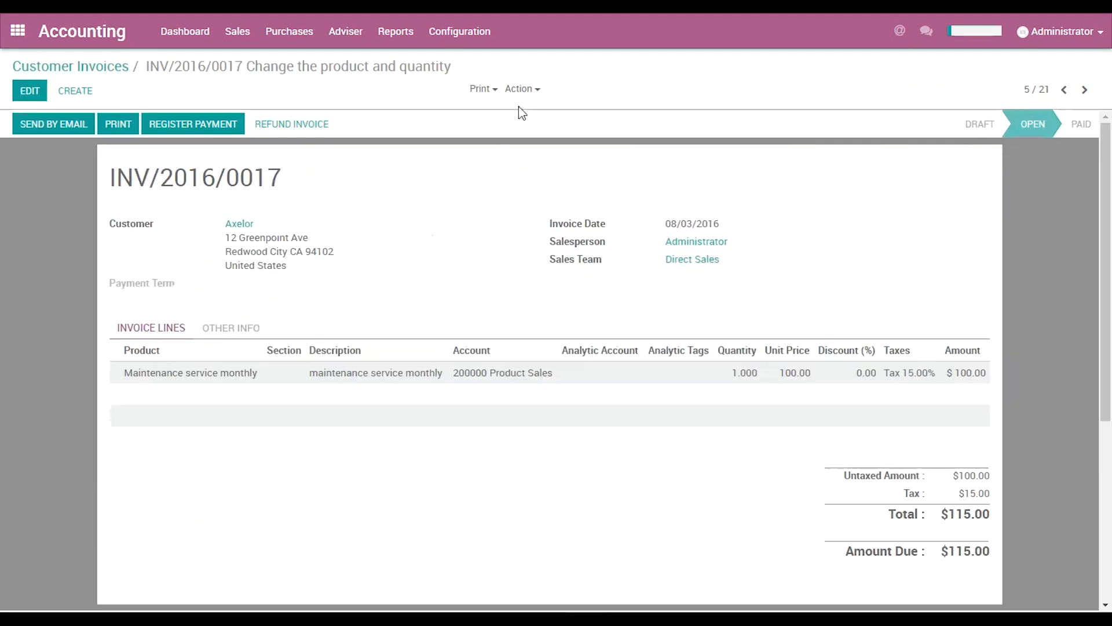
pyautogui.click(523, 89)
pyautogui.click(545, 130)
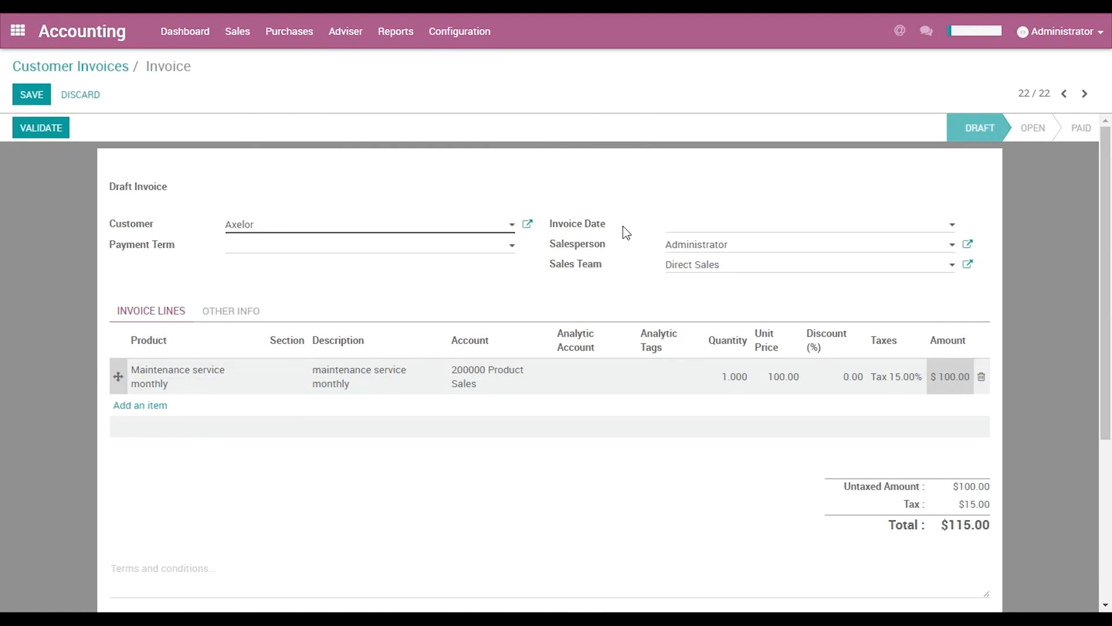
# Step: Set the draft invoice's payment term to 15 Days, review its other info and validate it
pyautogui.click(426, 245)
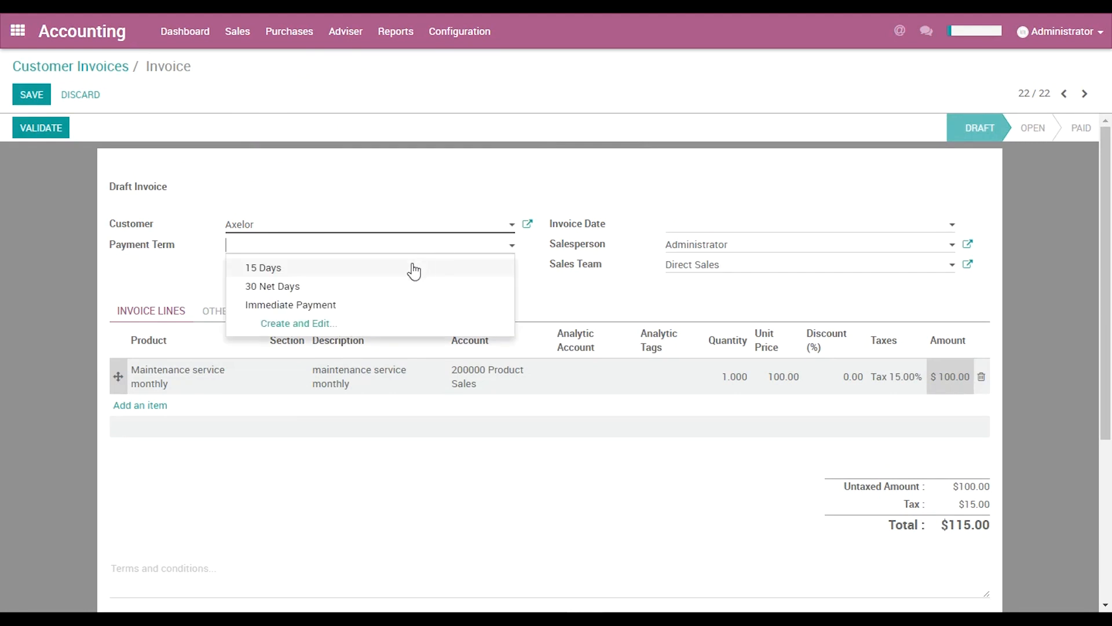
pyautogui.click(405, 268)
pyautogui.click(249, 315)
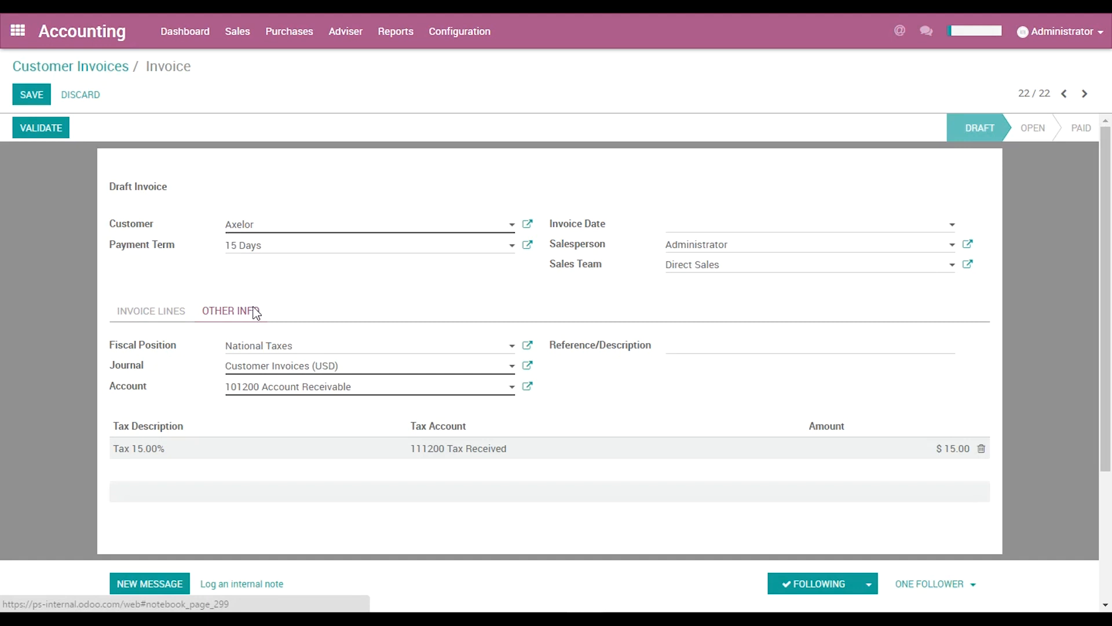
pyautogui.click(50, 132)
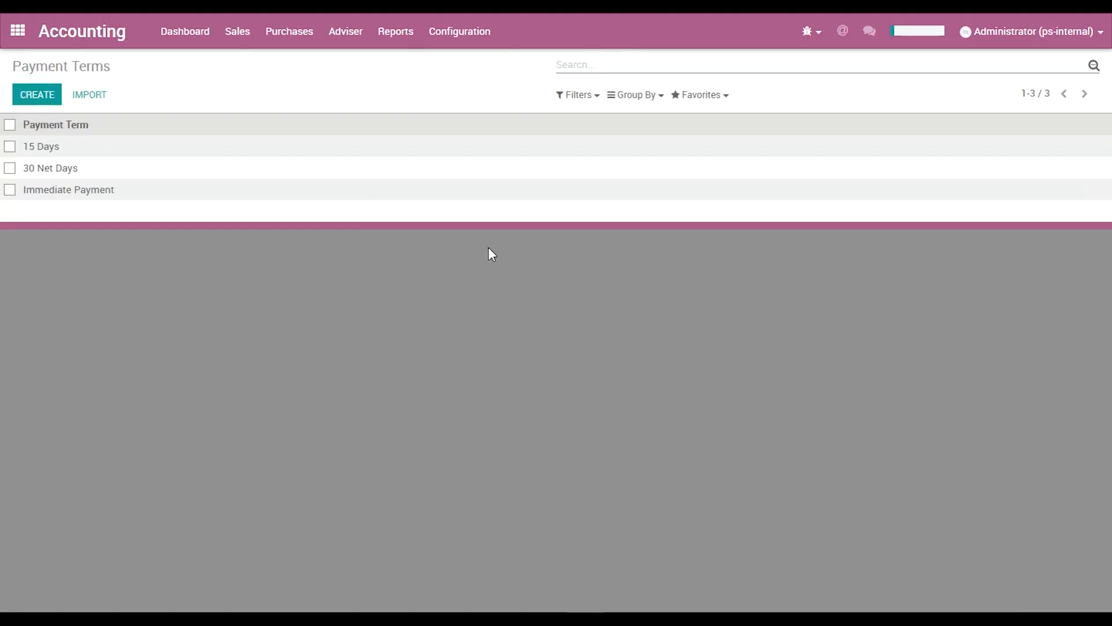
# Step: Create a payment term named "50% immediate + balance after 15 days"
pyautogui.click(41, 97)
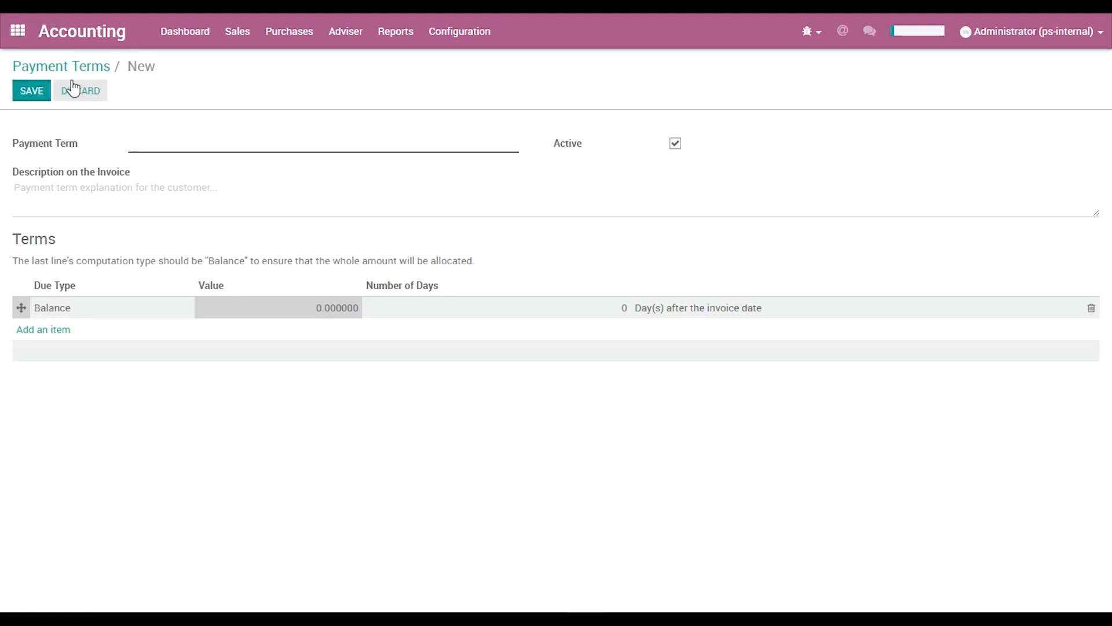
pyautogui.write('50%')
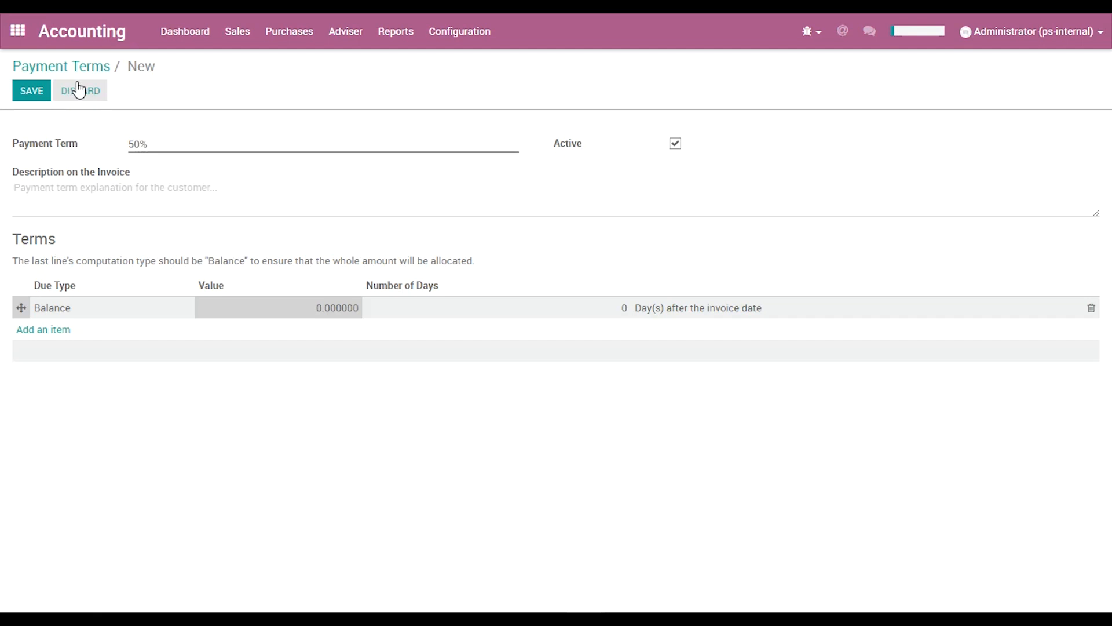
pyautogui.write(' immediate + balance after 15 days')
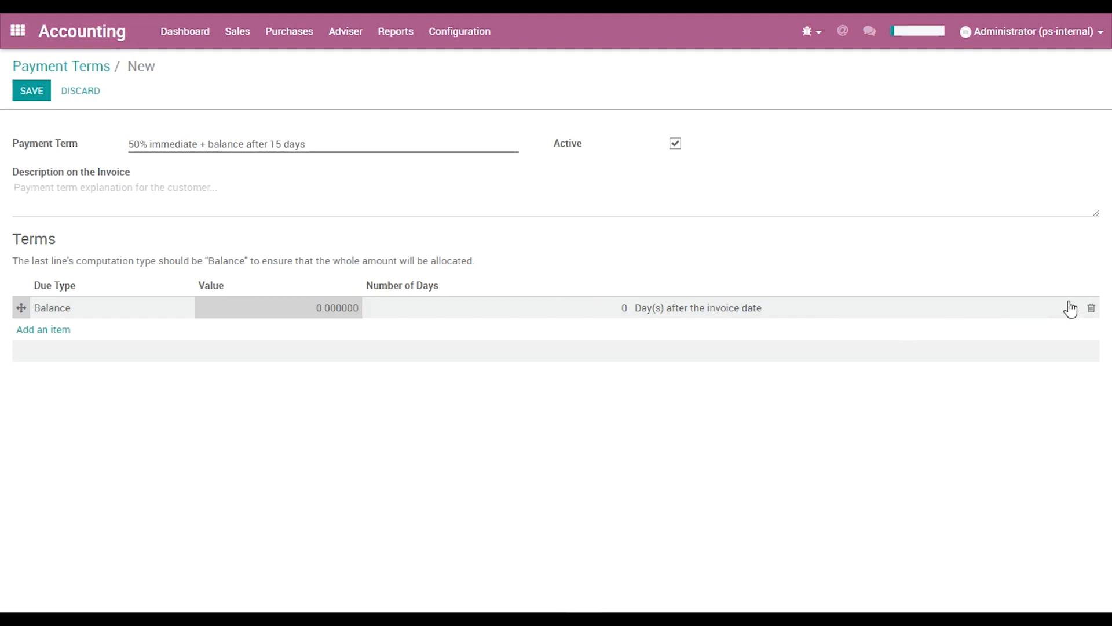
# Step: Replace the new term's default Balance line with a Percent line of 50% due 0 days after the invoice date
pyautogui.click(1092, 308)
pyautogui.click(37, 313)
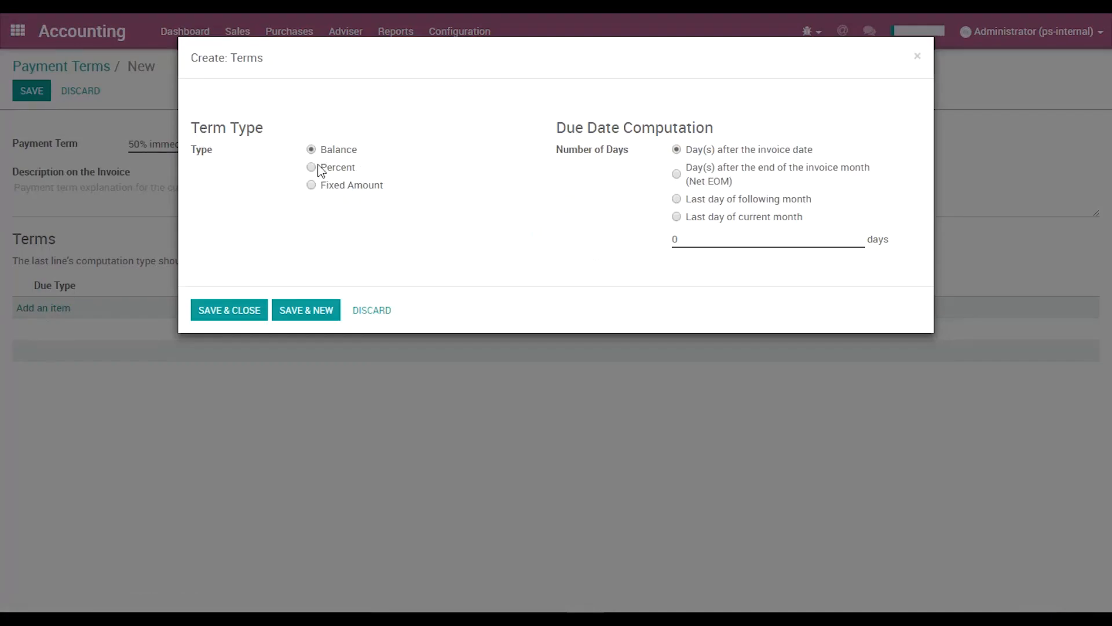
pyautogui.click(312, 166)
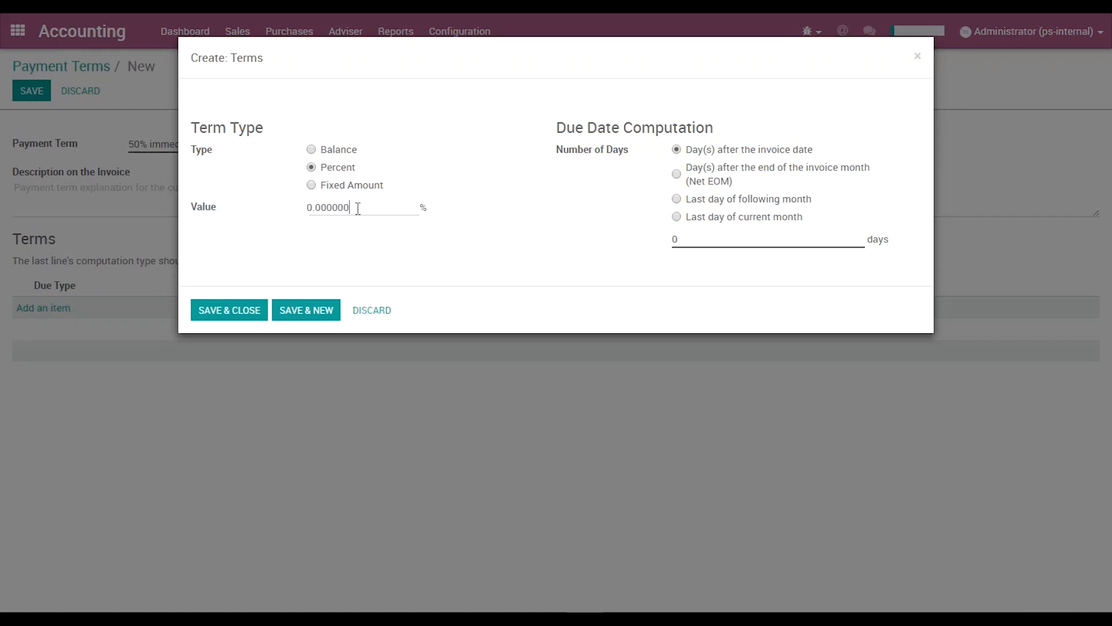
pyautogui.write('50')
pyautogui.click(694, 239)
pyautogui.moveTo(729, 160)
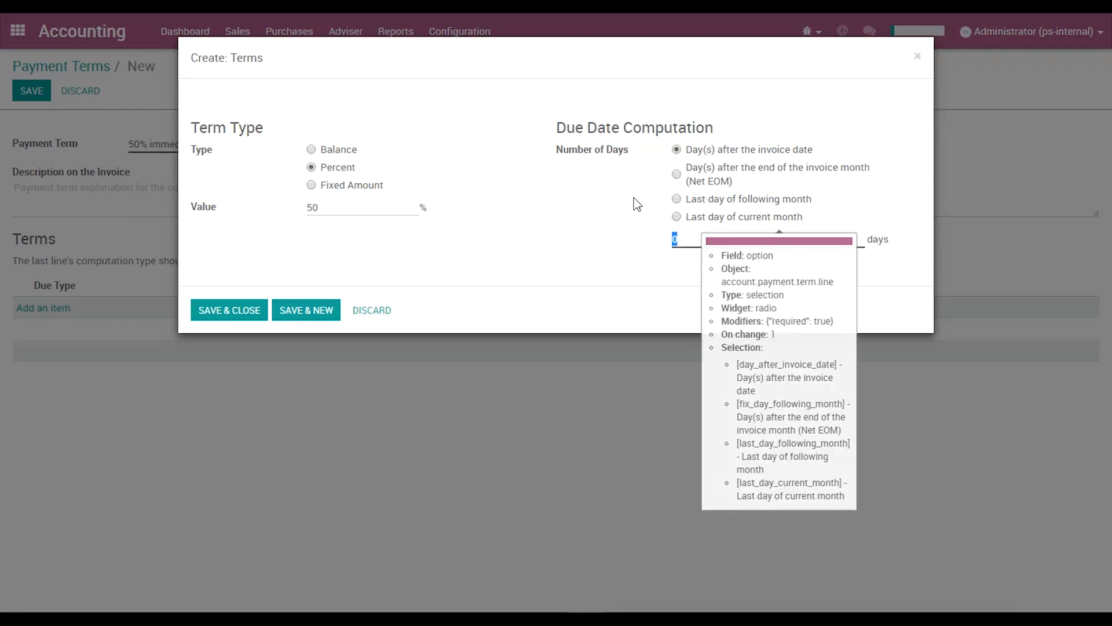
pyautogui.click(302, 313)
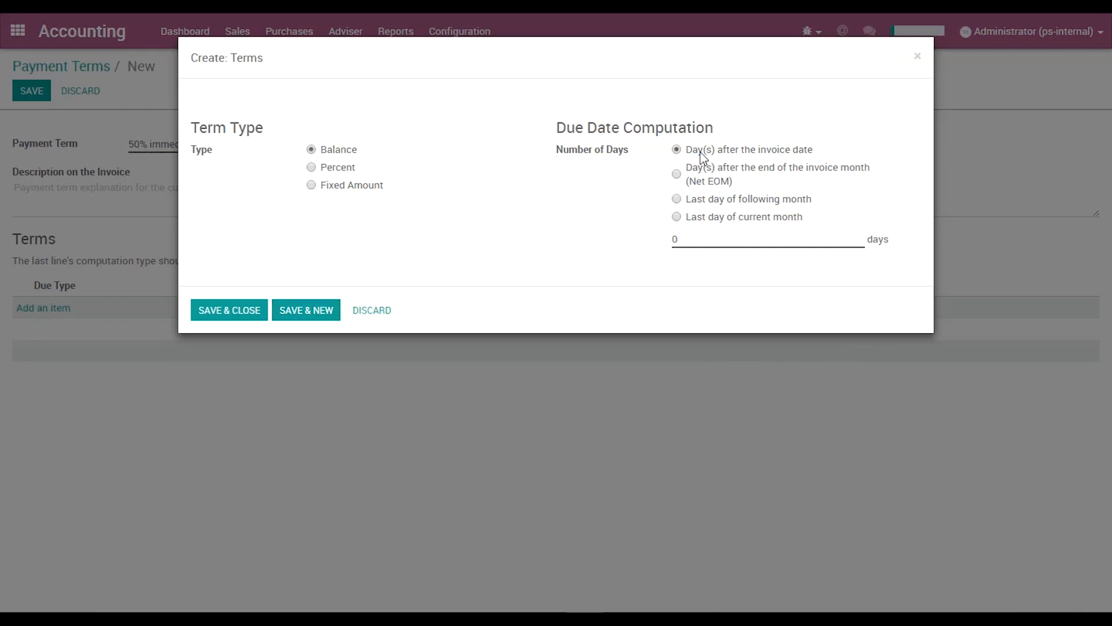
# Step: Add a Balance line due 15 days after the invoice date and save the payment term
pyautogui.click(677, 240)
pyautogui.write('15')
pyautogui.click(231, 310)
pyautogui.click(29, 94)
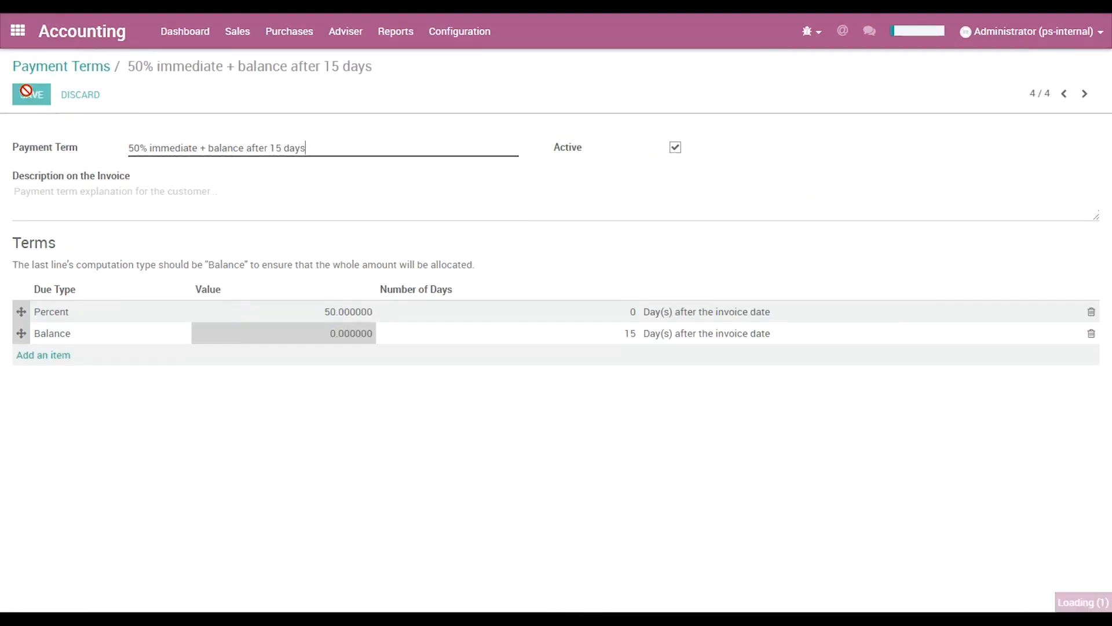
# Step: Create a customer invoice for a new customer named "New customer" with the payment term "50% immediate + balance after 15 days"
pyautogui.click(246, 38)
pyautogui.click(258, 58)
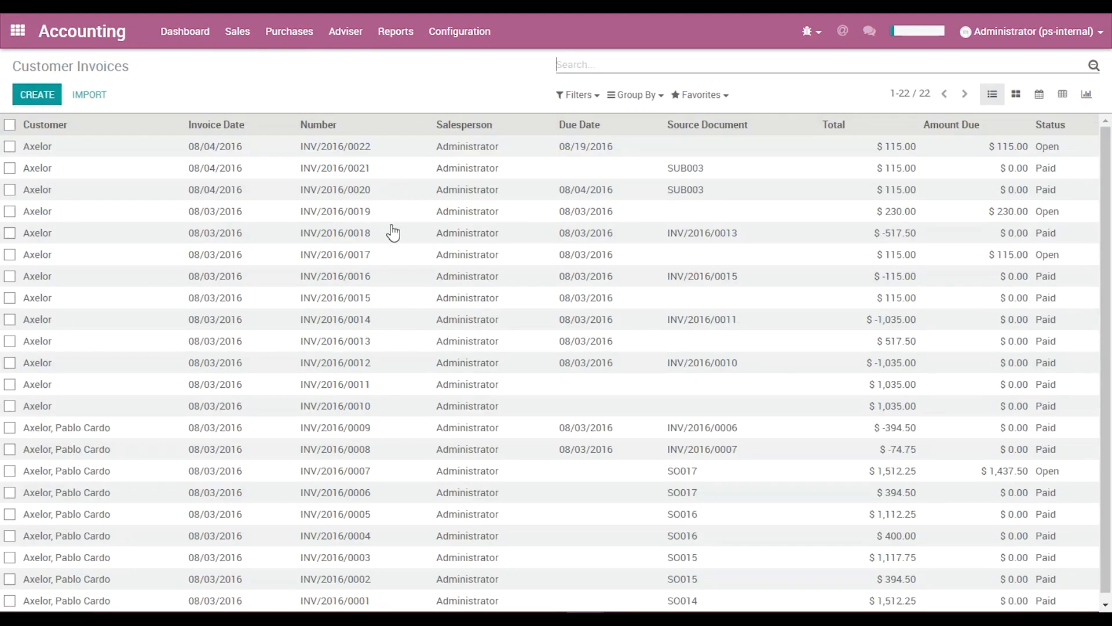
pyautogui.click(51, 99)
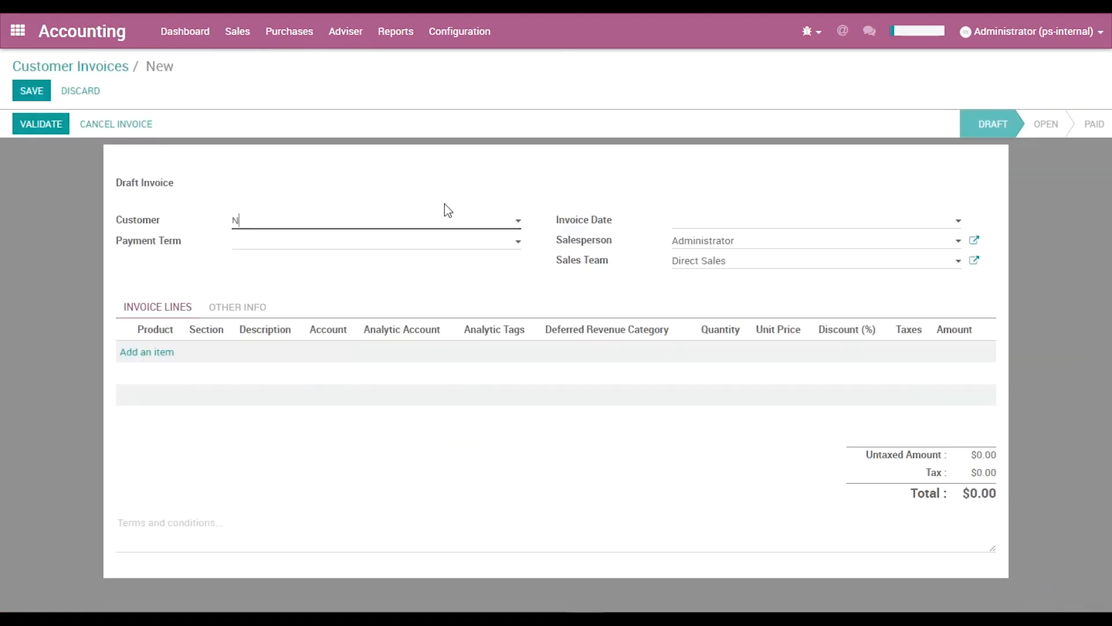
pyautogui.write('New customer')
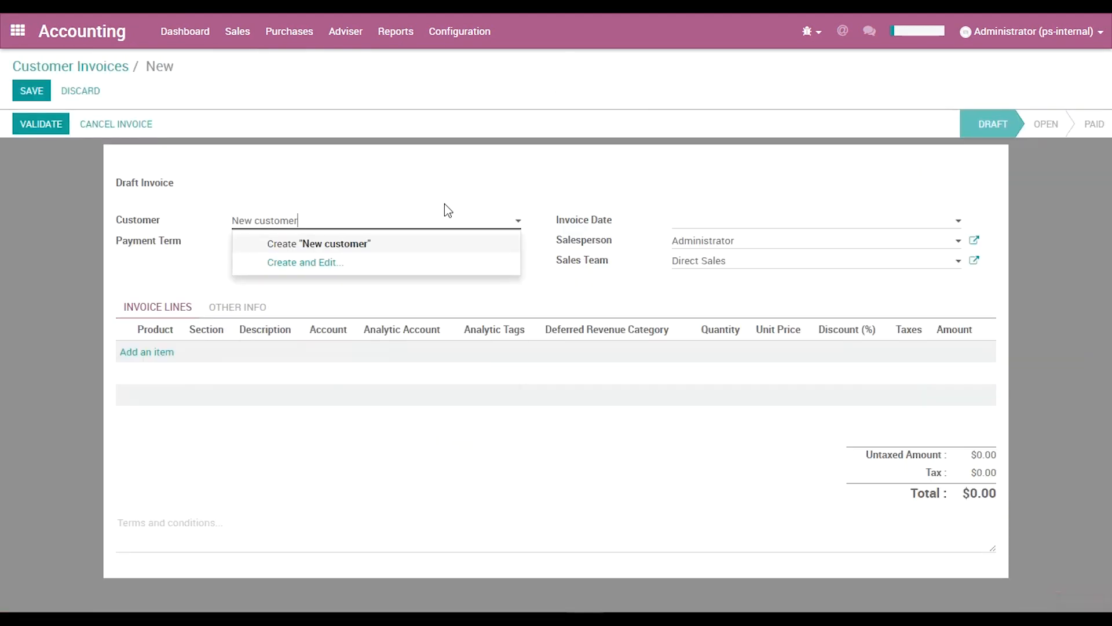
pyautogui.click(415, 243)
pyautogui.click(357, 248)
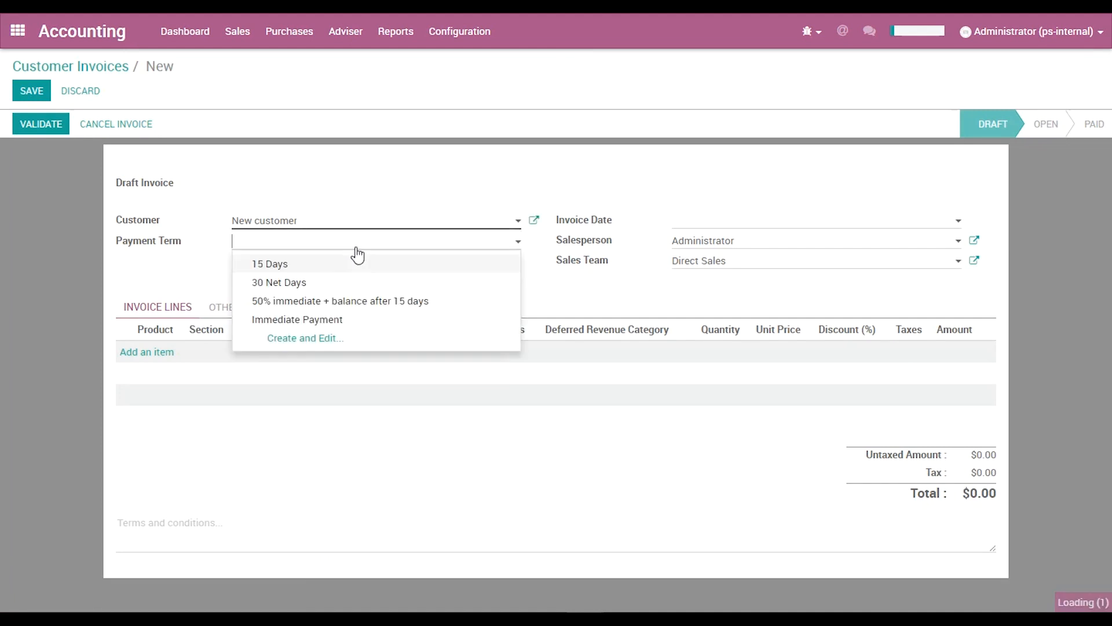
pyautogui.click(317, 302)
# Step: Add invoice lines for [M001] Maintenance and [S001] Consulting, then save and validate the invoice
pyautogui.click(149, 354)
pyautogui.click(164, 358)
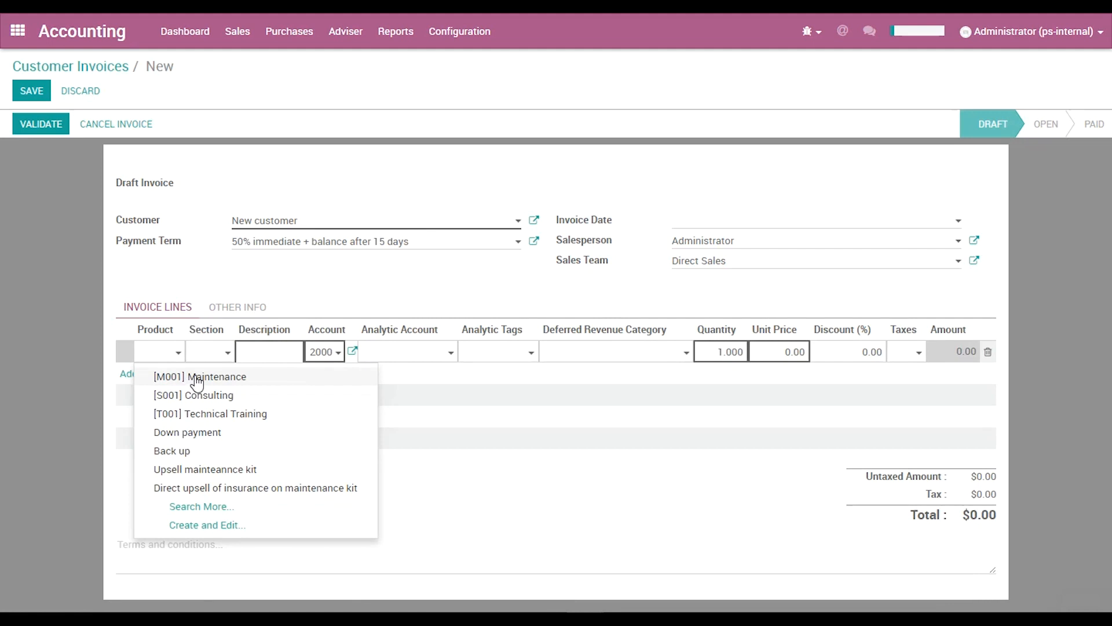
pyautogui.click(197, 378)
pyautogui.click(149, 374)
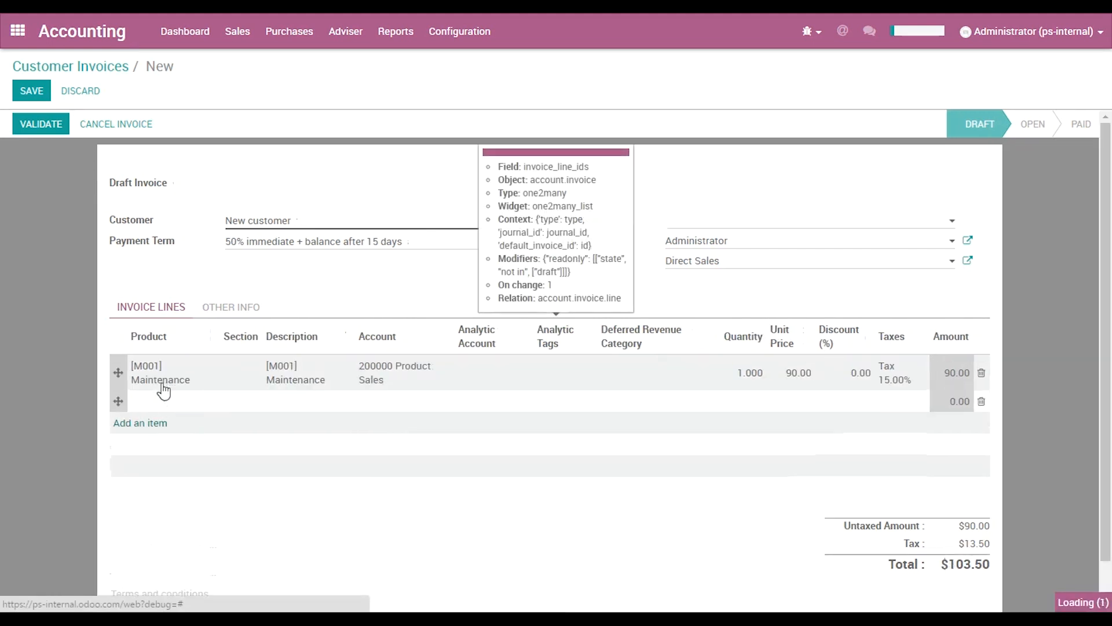
pyautogui.click(165, 402)
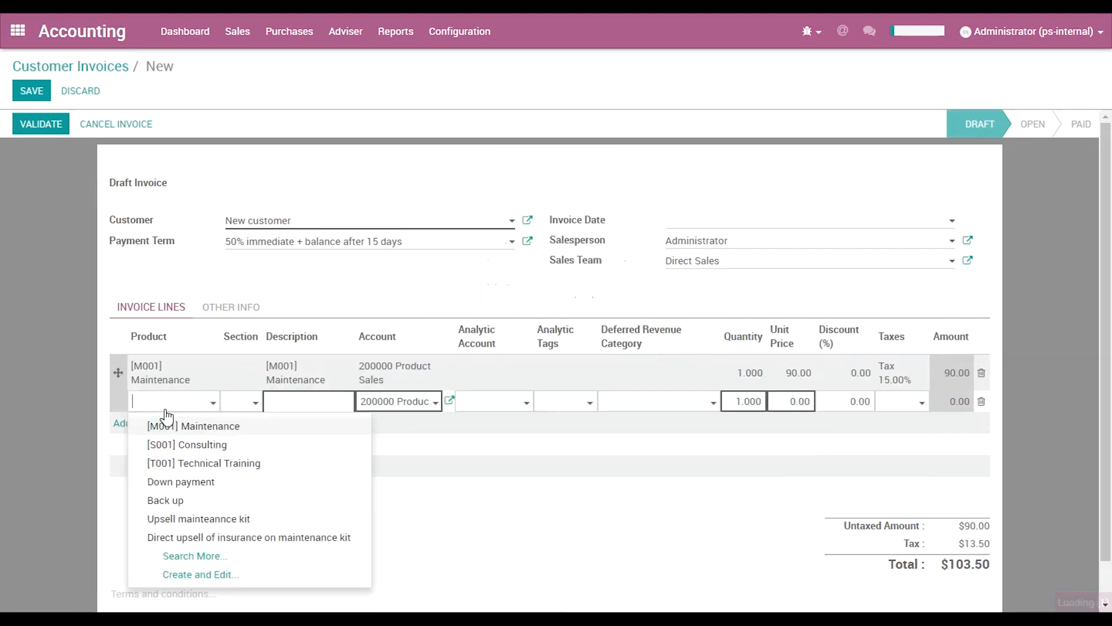
pyautogui.click(207, 445)
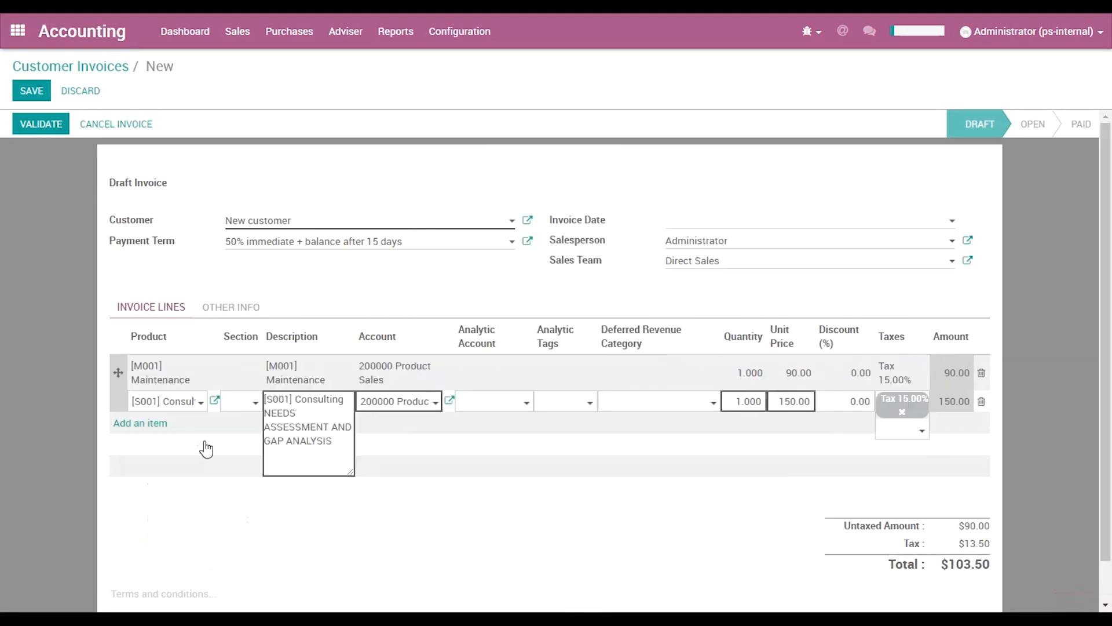
pyautogui.click(26, 91)
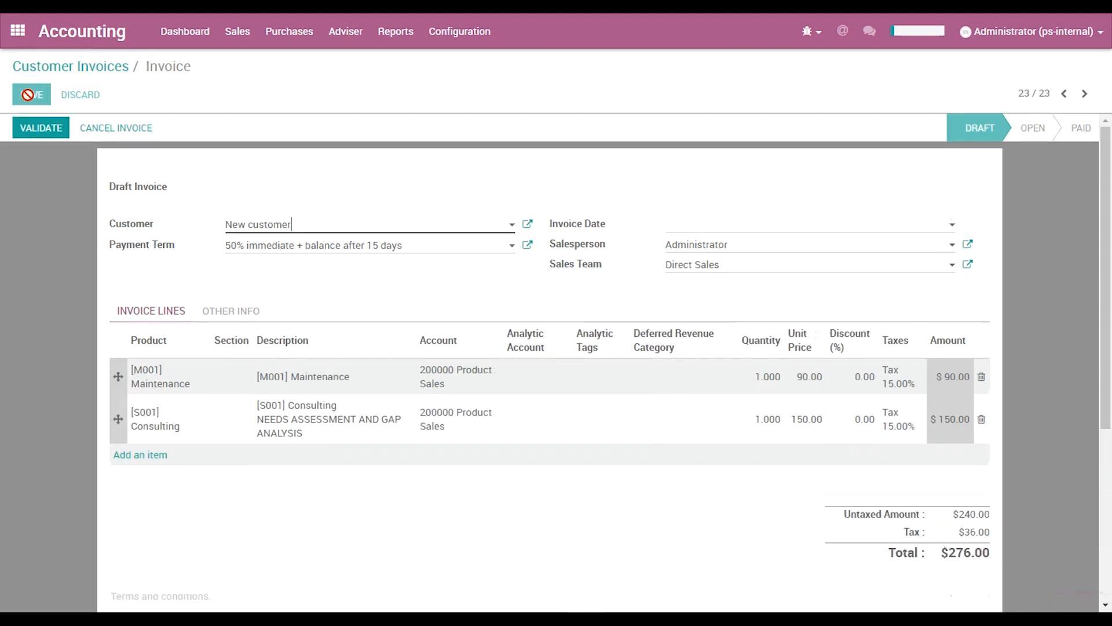
pyautogui.click(38, 134)
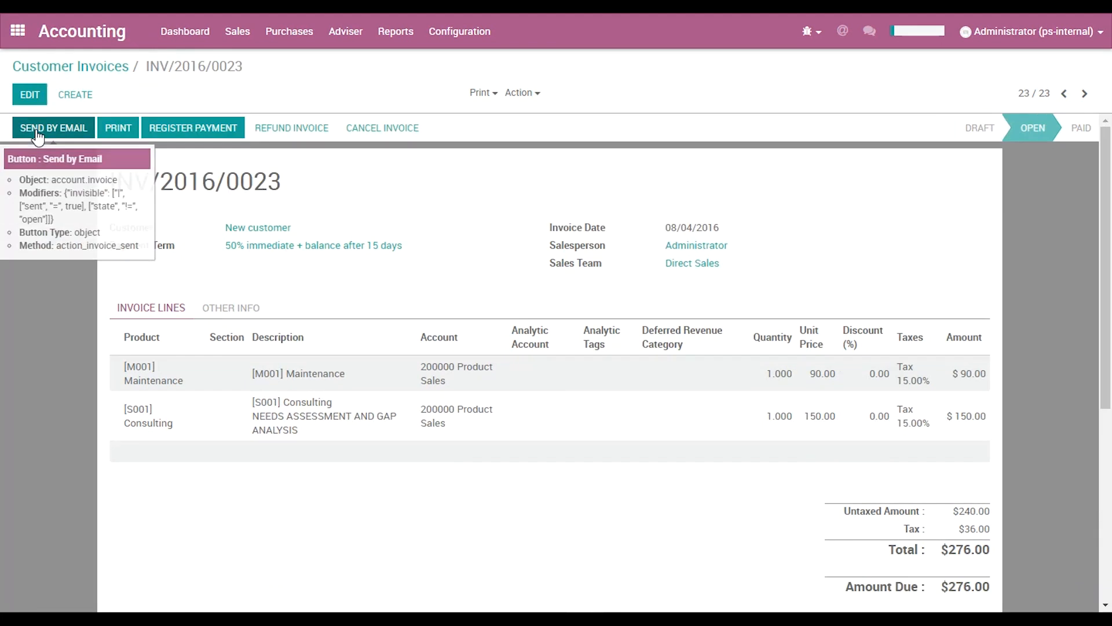
# Step: Check the validated invoice's due date, then open the customer's record and its overdue items
pyautogui.click(236, 308)
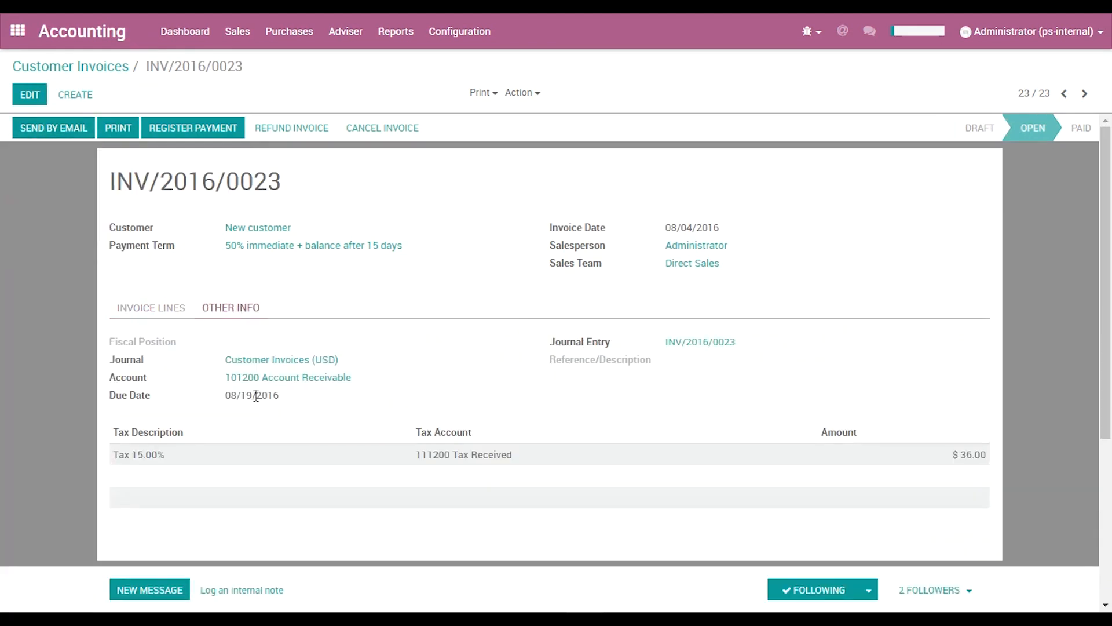
pyautogui.moveTo(256, 396); pyautogui.dragTo(248, 397)
pyautogui.click(271, 233)
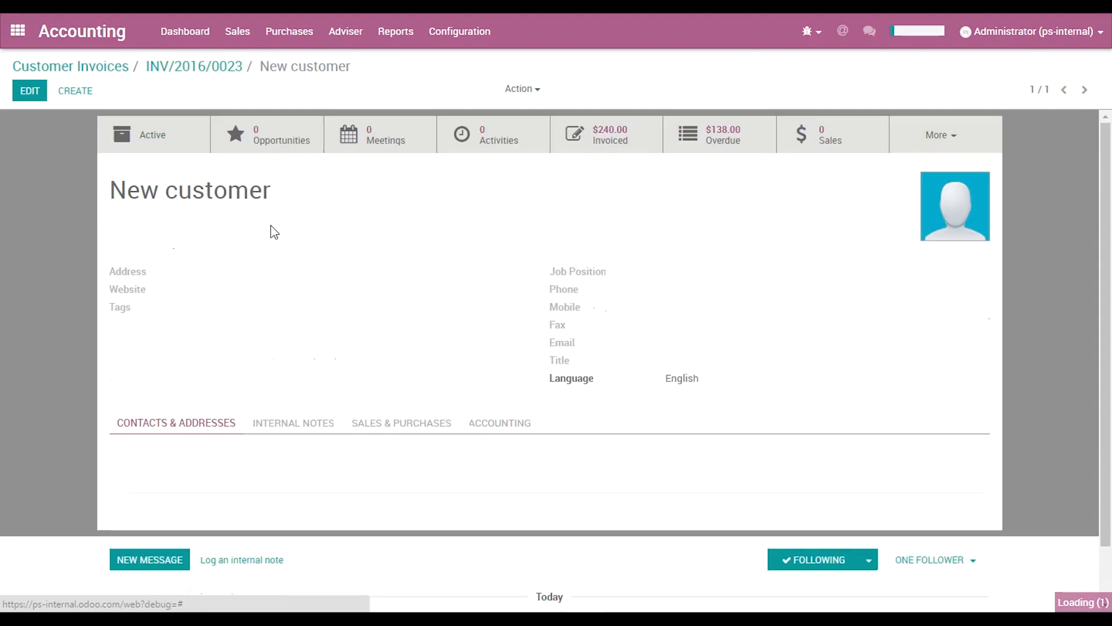
pyautogui.click(720, 148)
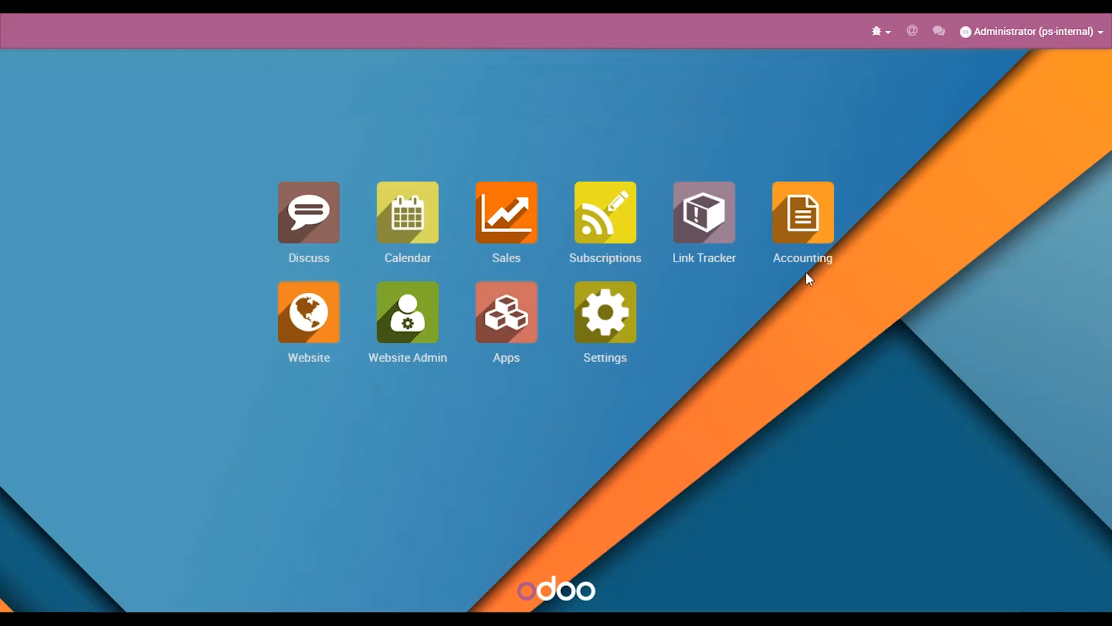
# Step: Enable payment followup management in the Accounting settings and apply the change
pyautogui.click(804, 217)
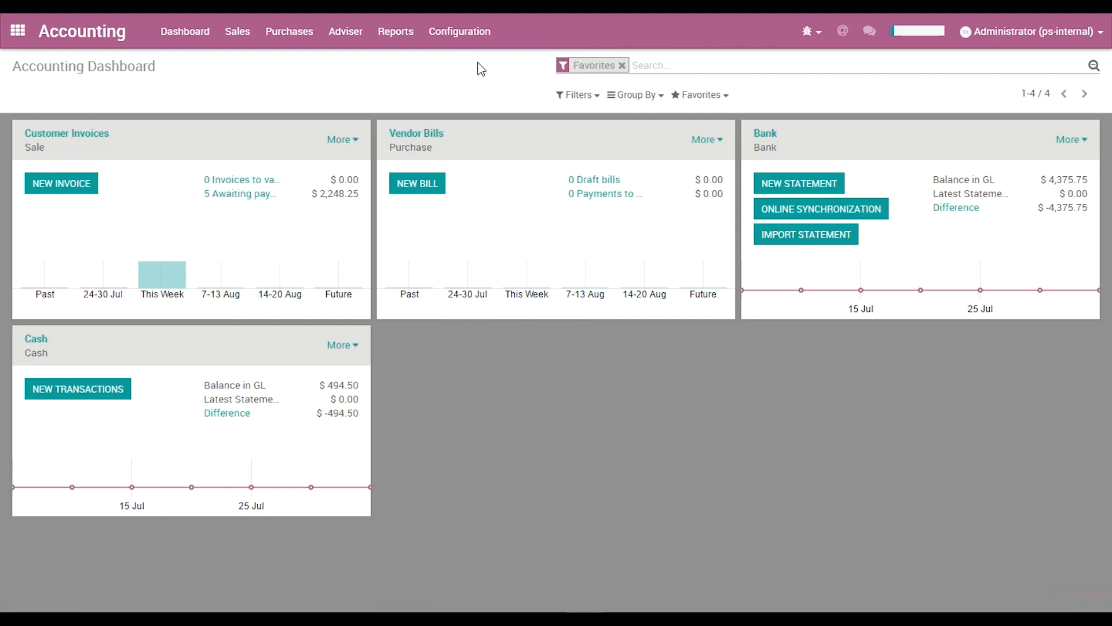
pyautogui.scroll(-8, 226, 265)
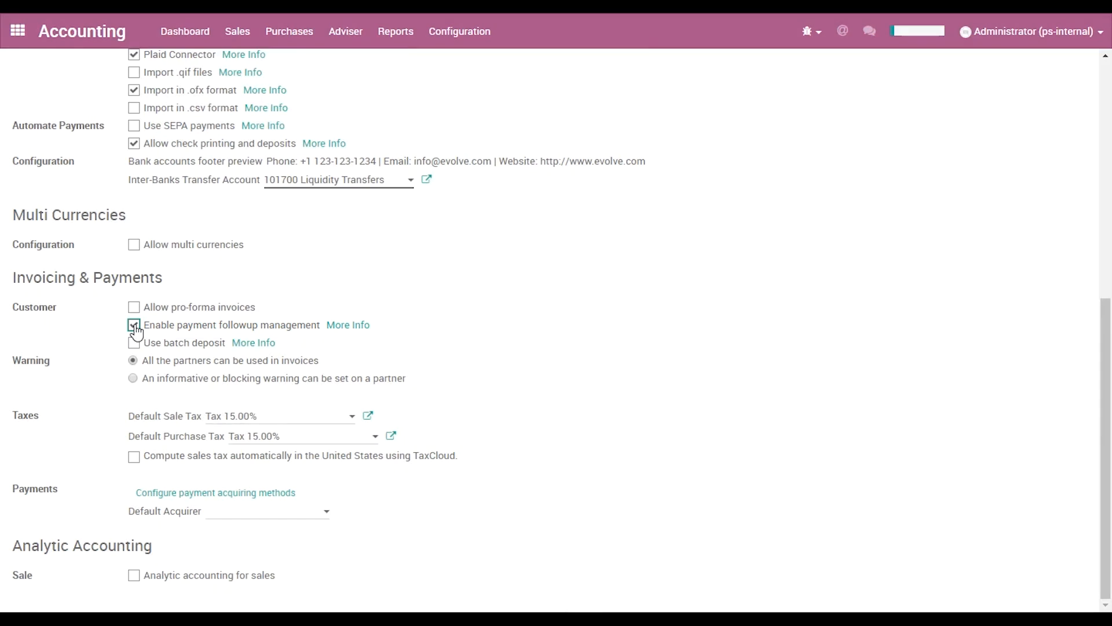
pyautogui.scroll(8, 135, 331)
pyautogui.click(34, 61)
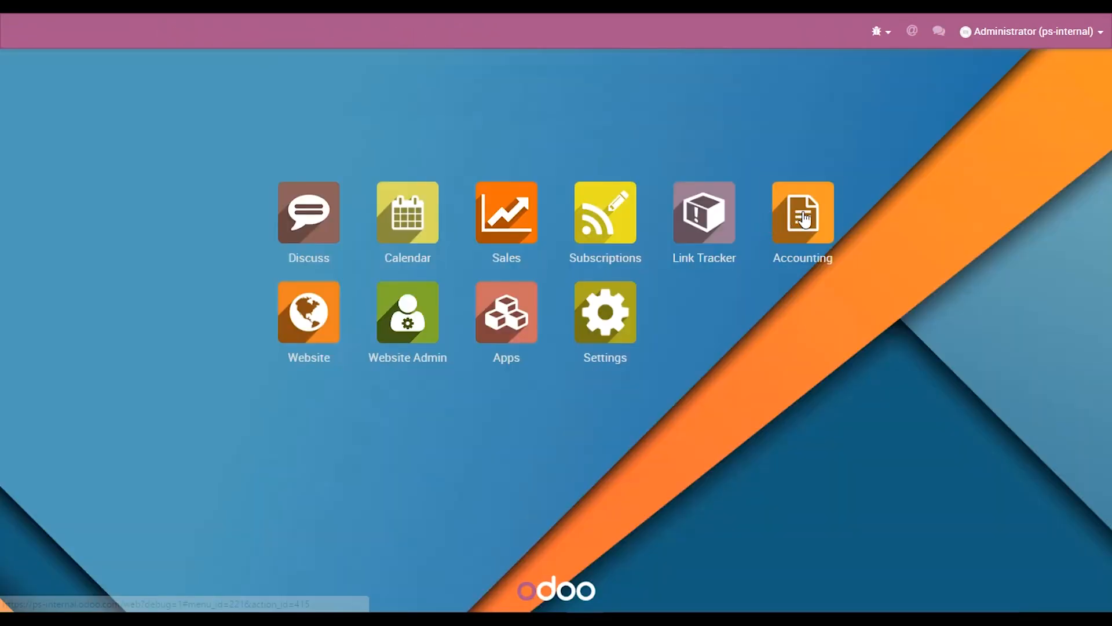
# Step: Put Evolve's follow-up levels into edit mode from the Accounting configuration and open the Send first reminder email action
pyautogui.click(804, 217)
pyautogui.click(465, 32)
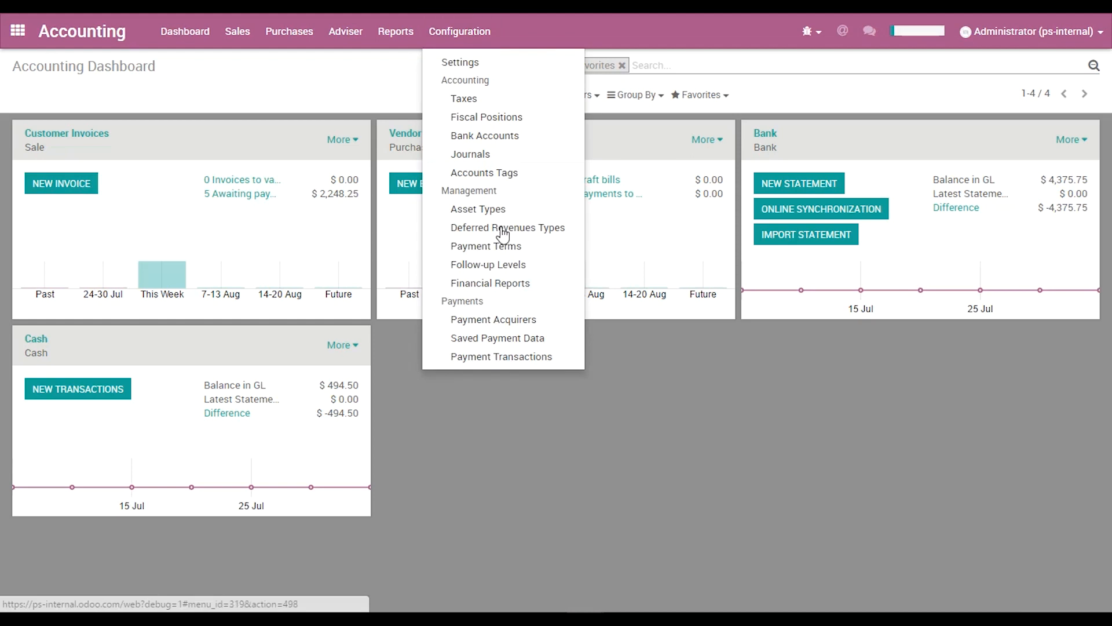
pyautogui.click(485, 266)
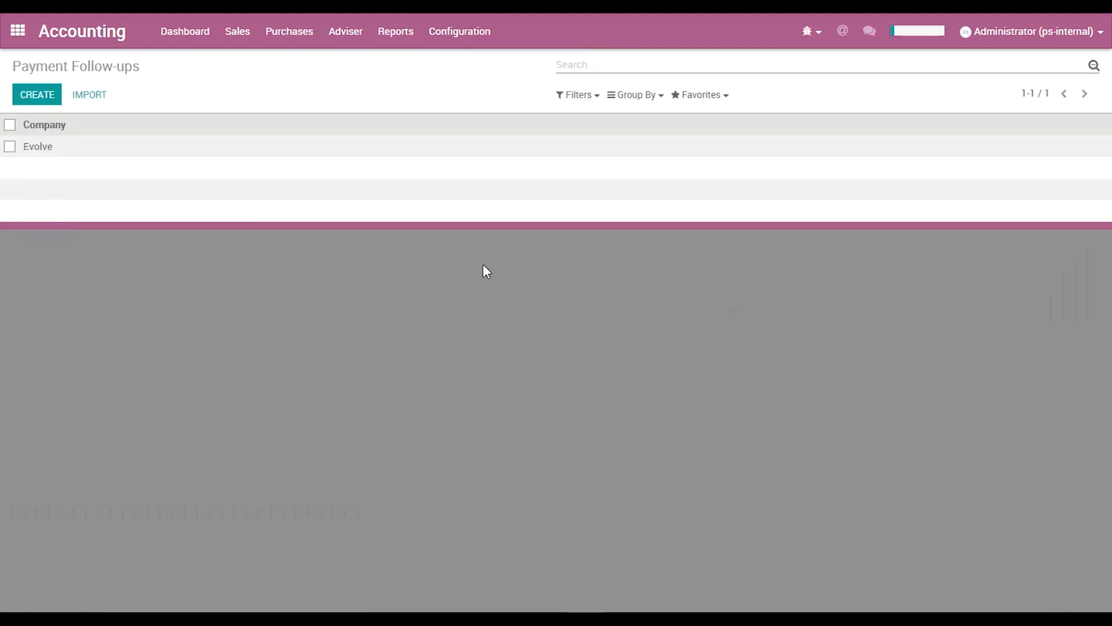
pyautogui.click(69, 153)
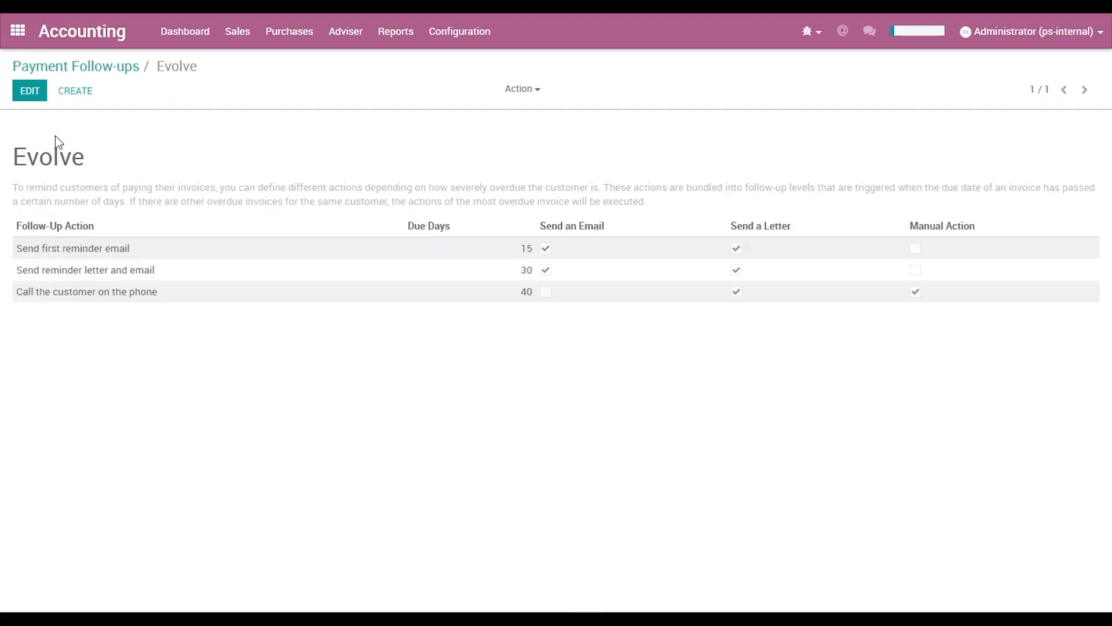
pyautogui.click(31, 96)
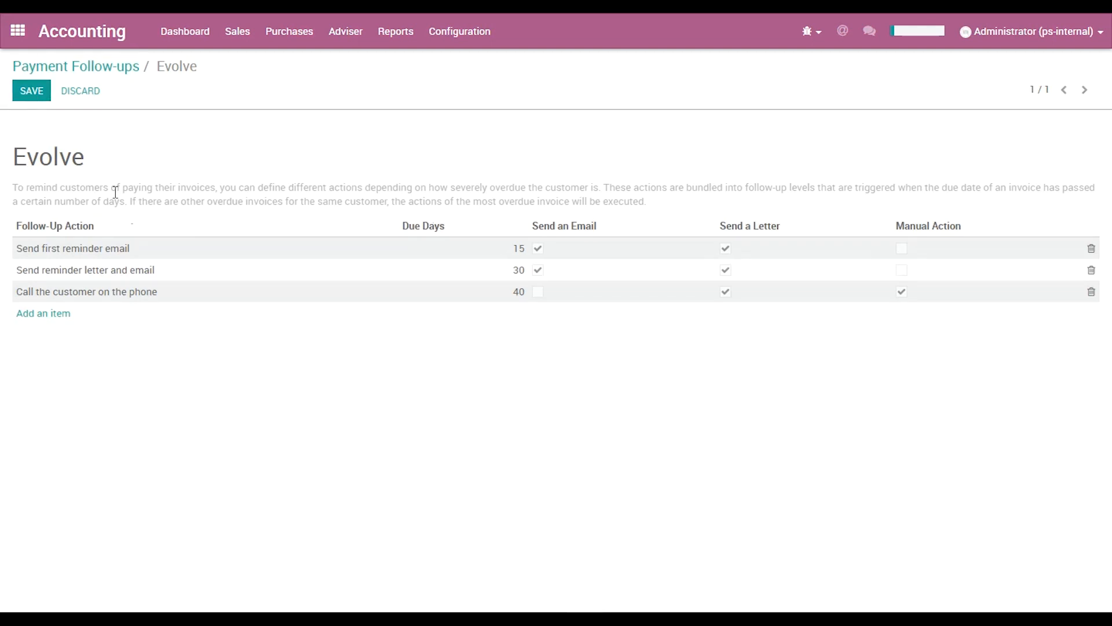
pyautogui.click(159, 254)
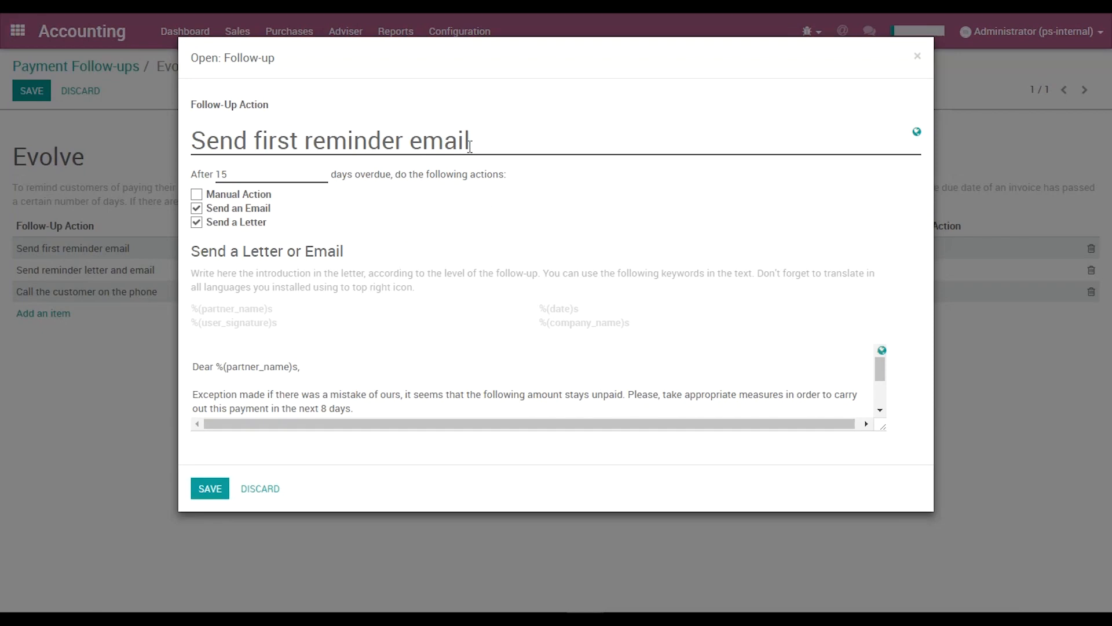
# Step: Review the Send first reminder email action's overdue delay, enabled actions and message text with its keywords, and save the dialog
pyautogui.moveTo(470, 145); pyautogui.dragTo(232, 142)
pyautogui.click(272, 174)
pyautogui.moveTo(272, 174)
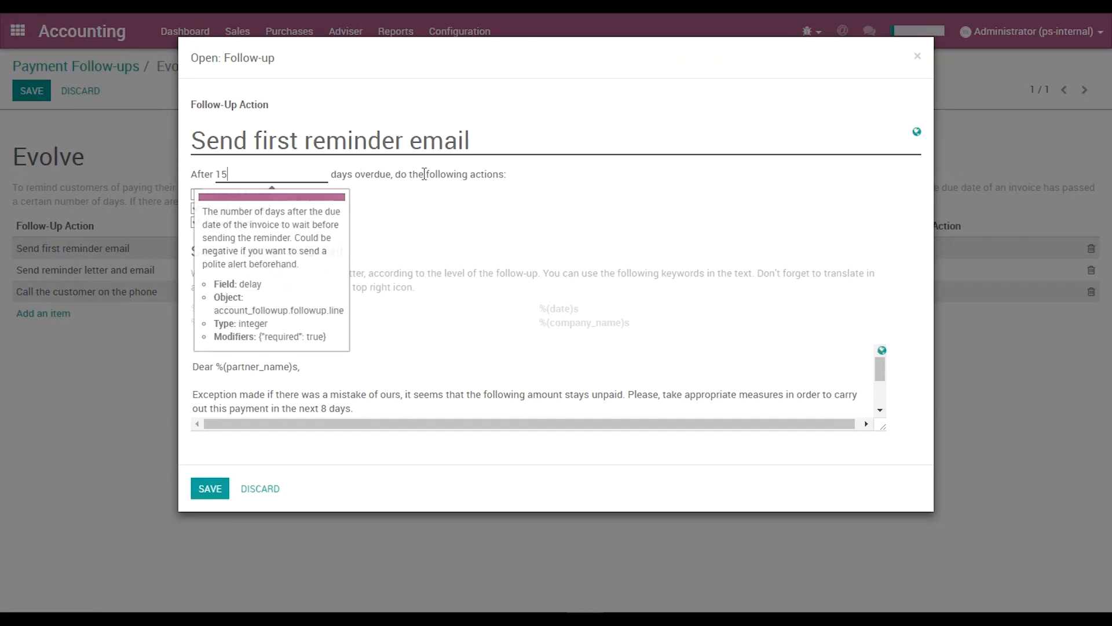
pyautogui.click(516, 145)
pyautogui.moveTo(470, 140); pyautogui.dragTo(200, 136)
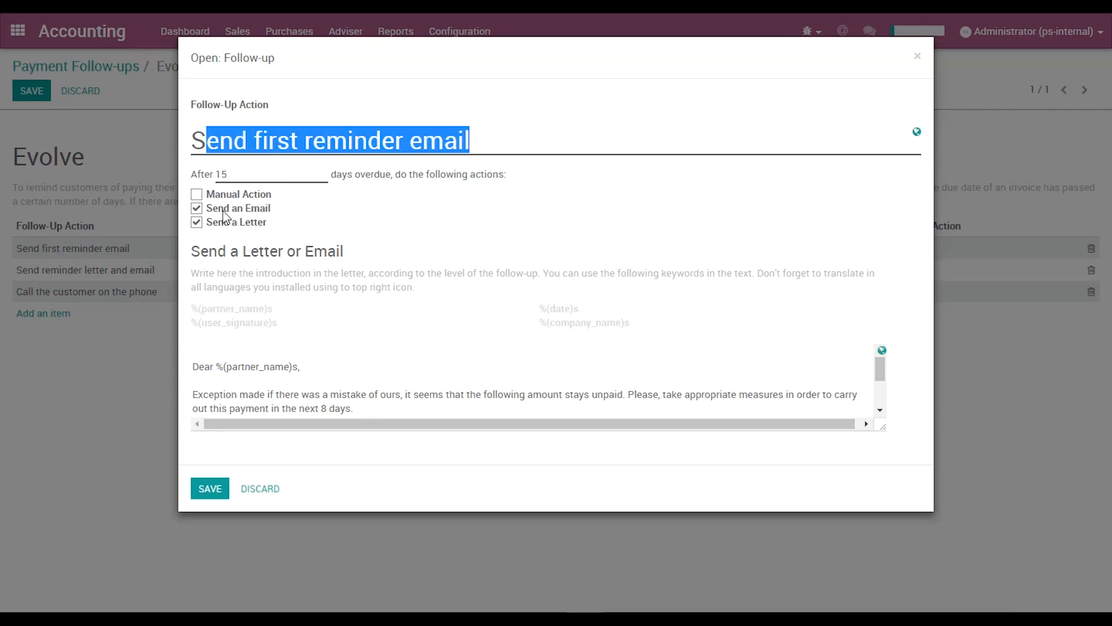
pyautogui.moveTo(254, 227)
pyautogui.click(350, 394)
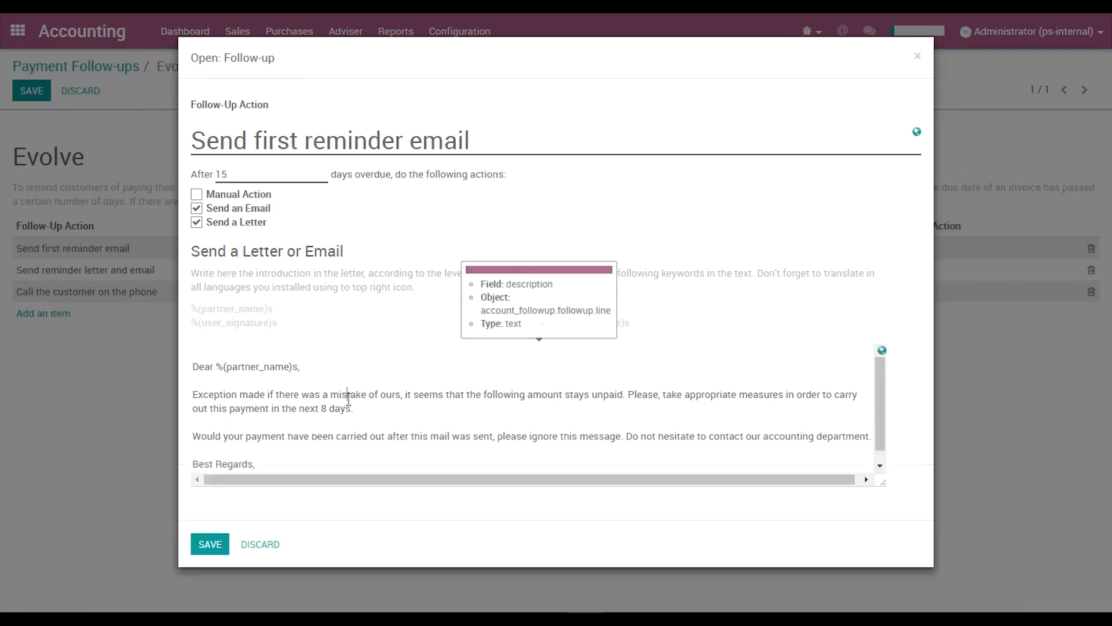
pyautogui.moveTo(300, 353); pyautogui.dragTo(216, 353)
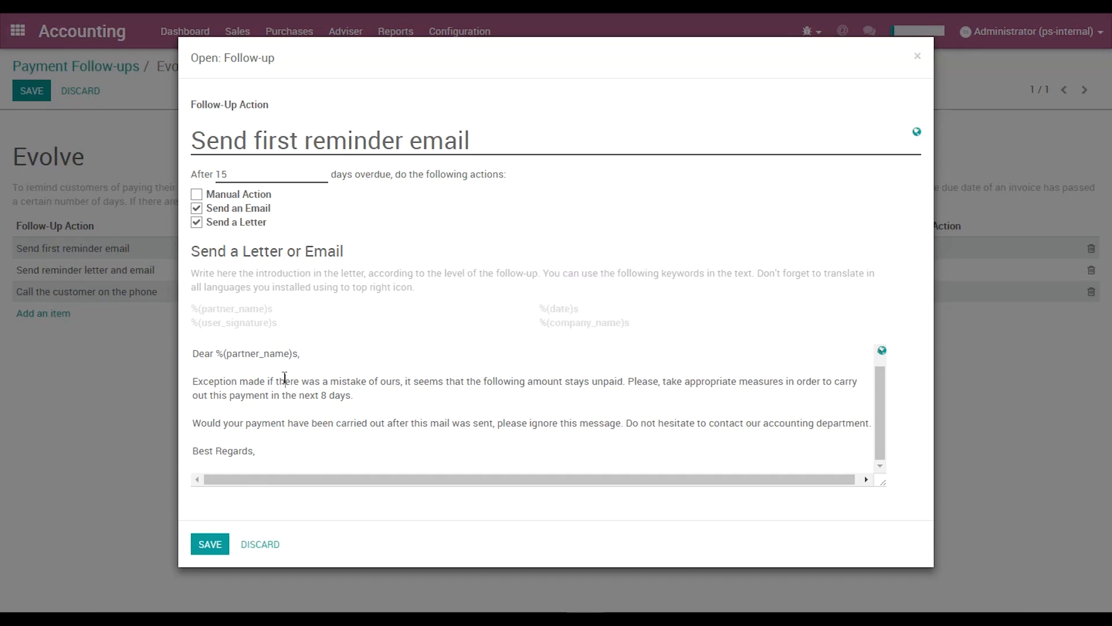
pyautogui.moveTo(579, 309); pyautogui.dragTo(540, 306)
pyautogui.click(375, 414)
pyautogui.click(210, 545)
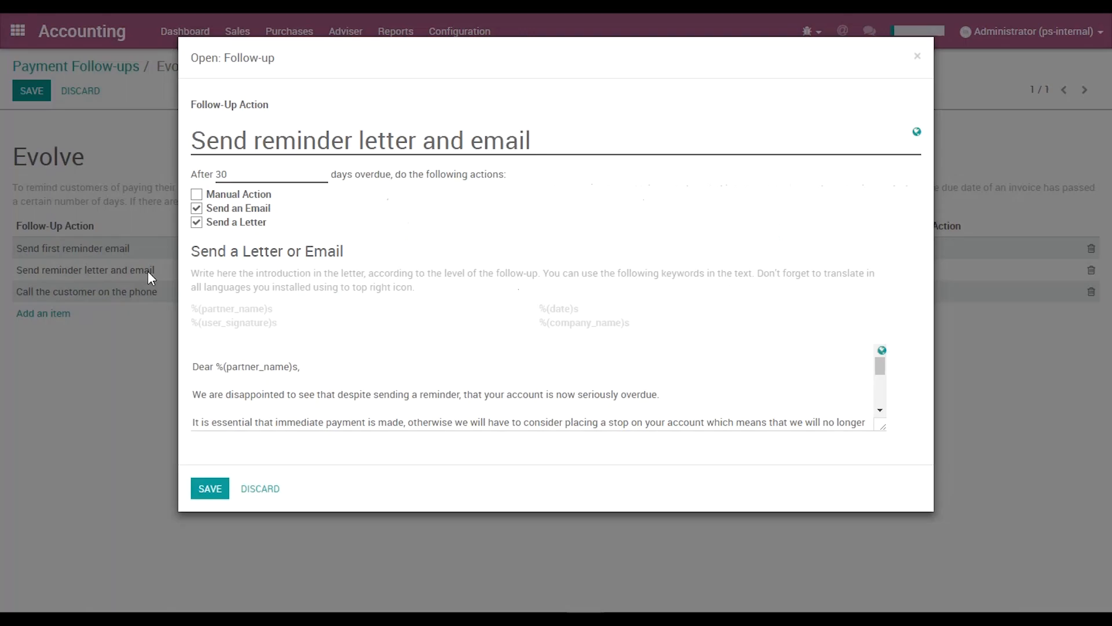
# Step: Open the Send reminder letter and email action, review its message text, and save the dialog
pyautogui.click(148, 271)
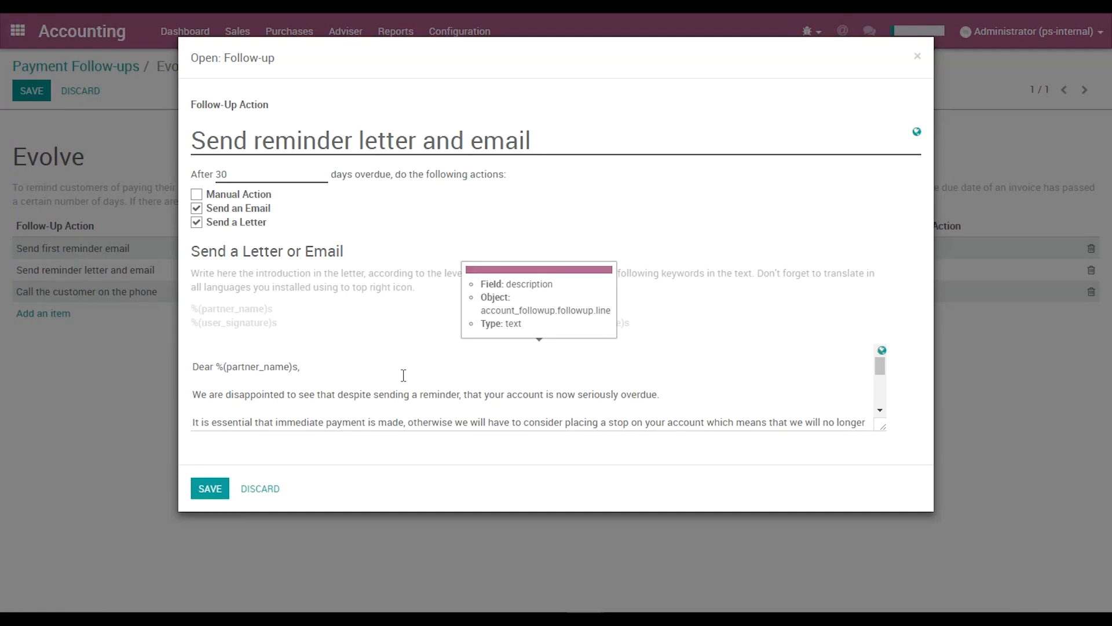
pyautogui.click(508, 387)
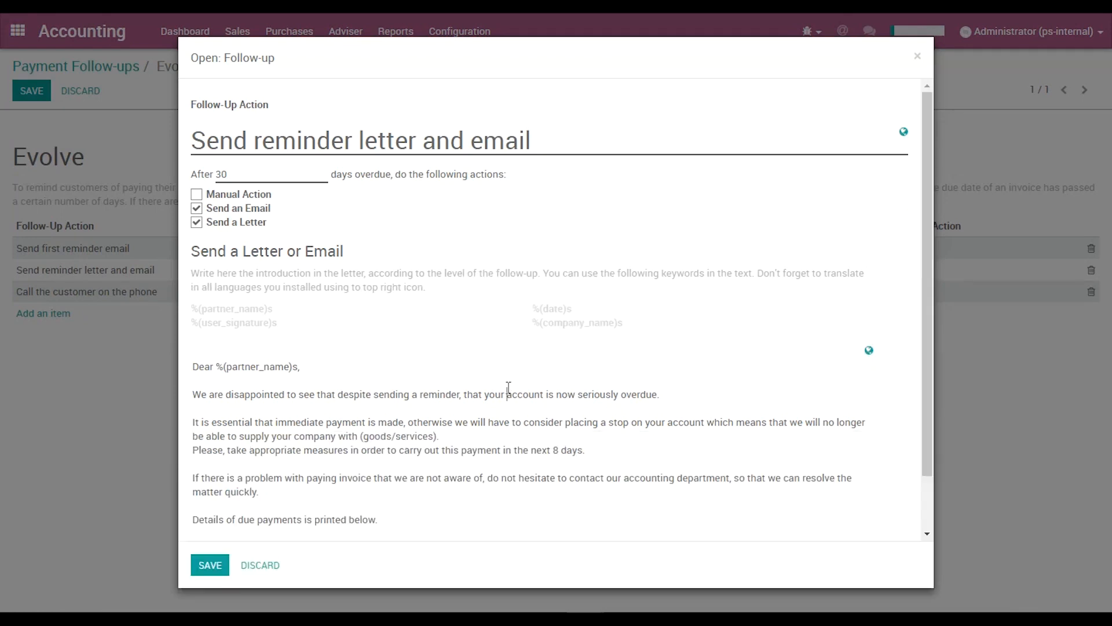
pyautogui.click(218, 573)
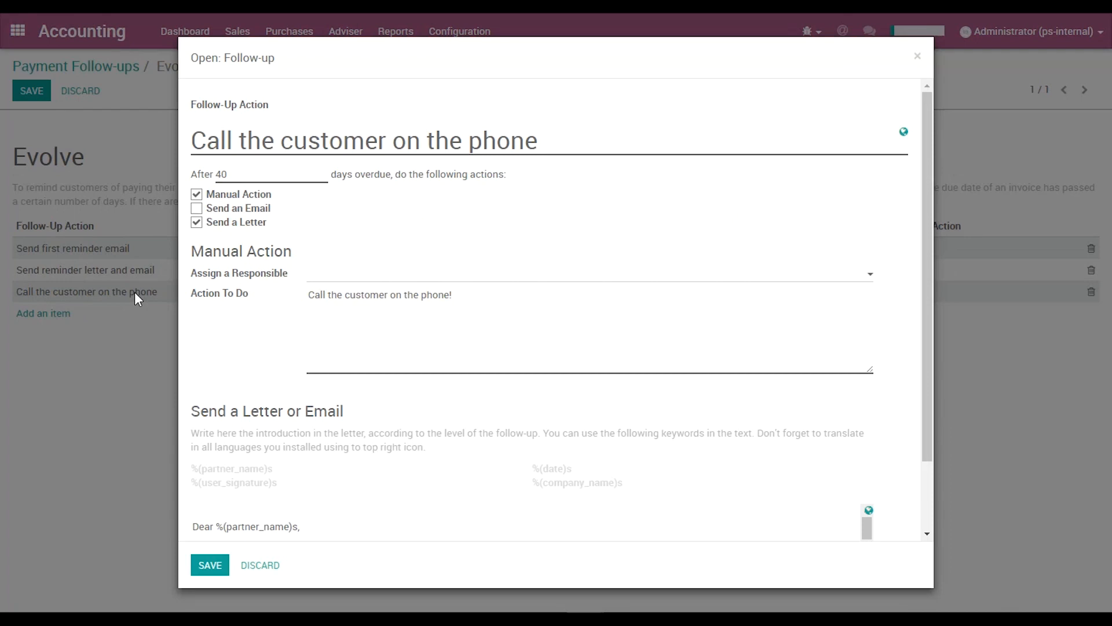
# Step: Assign the non-administrator user as responsible for the Call the customer on the phone manual action, then save the follow-up levels
pyautogui.click(197, 194)
pyautogui.click(197, 195)
pyautogui.click(444, 277)
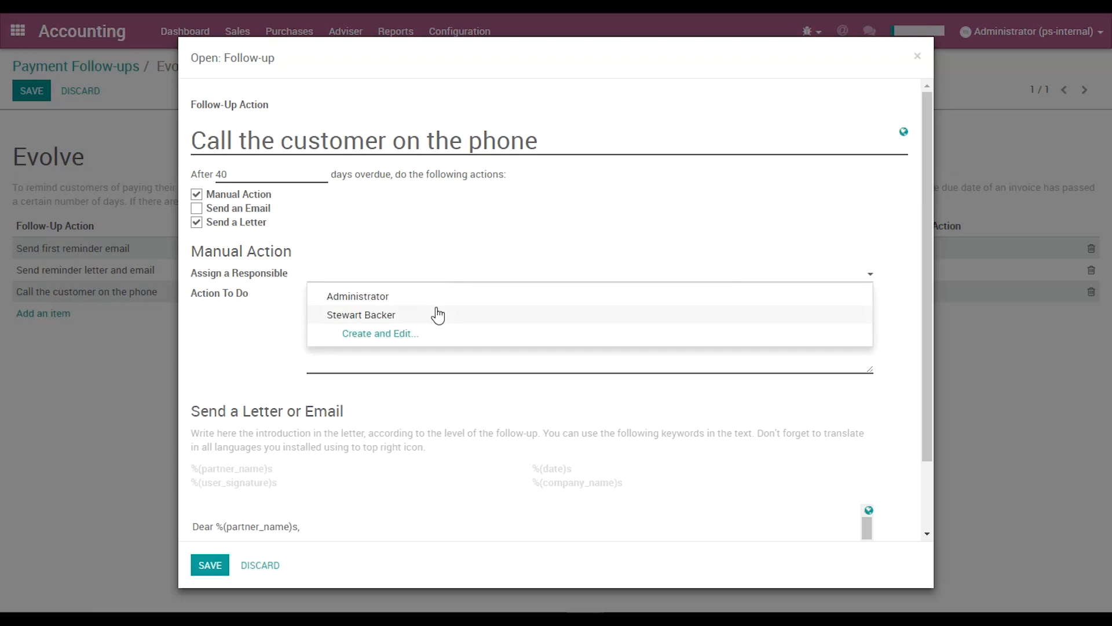
pyautogui.click(439, 315)
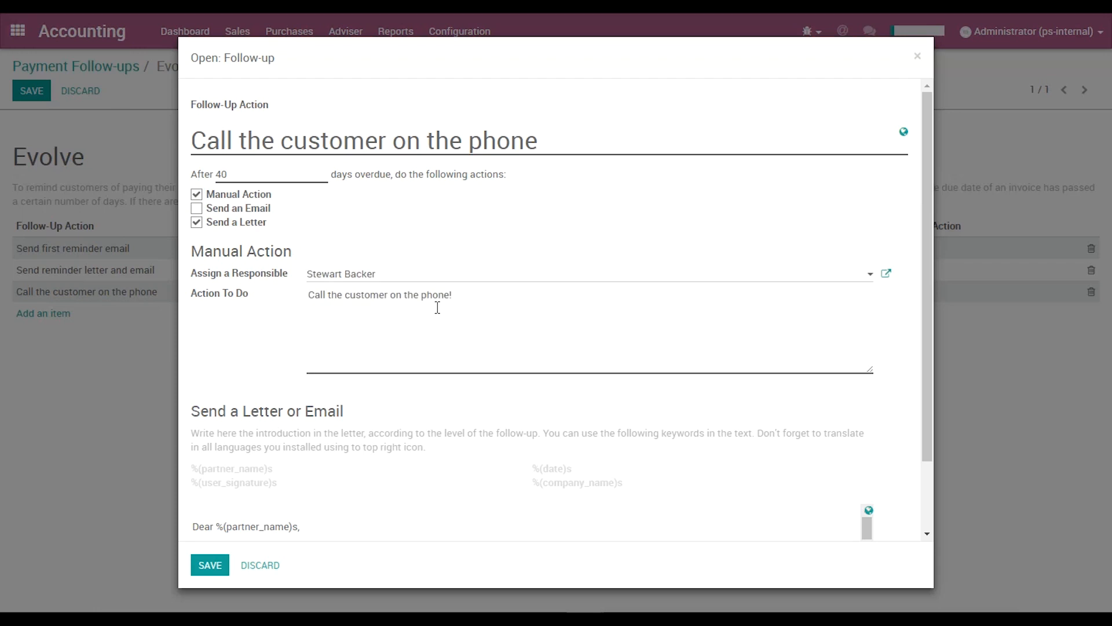
pyautogui.click(475, 302)
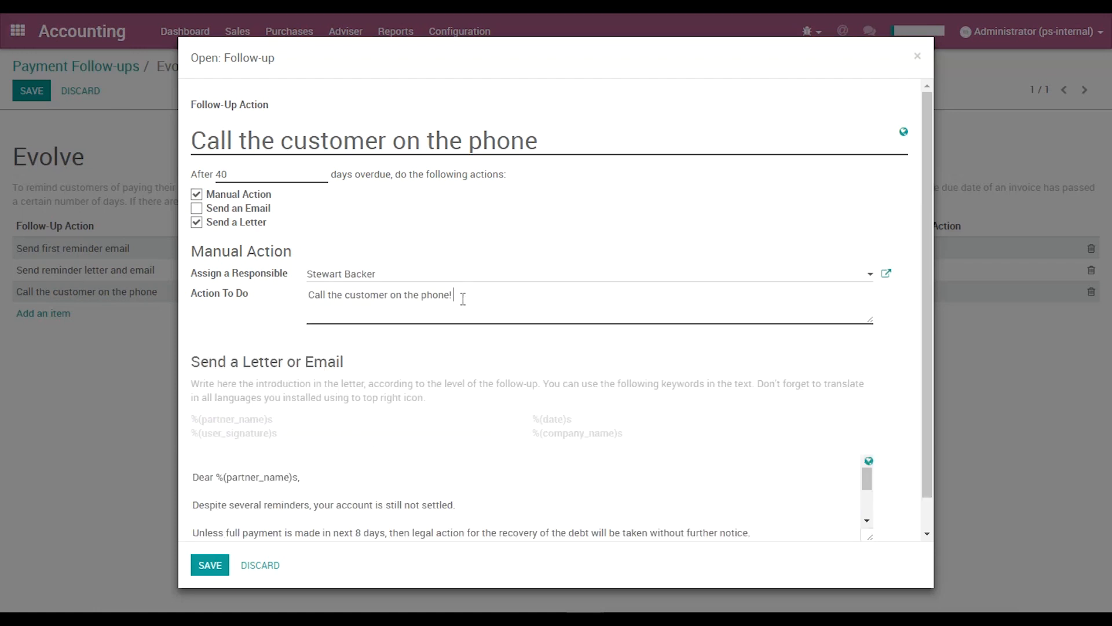
pyautogui.click(209, 566)
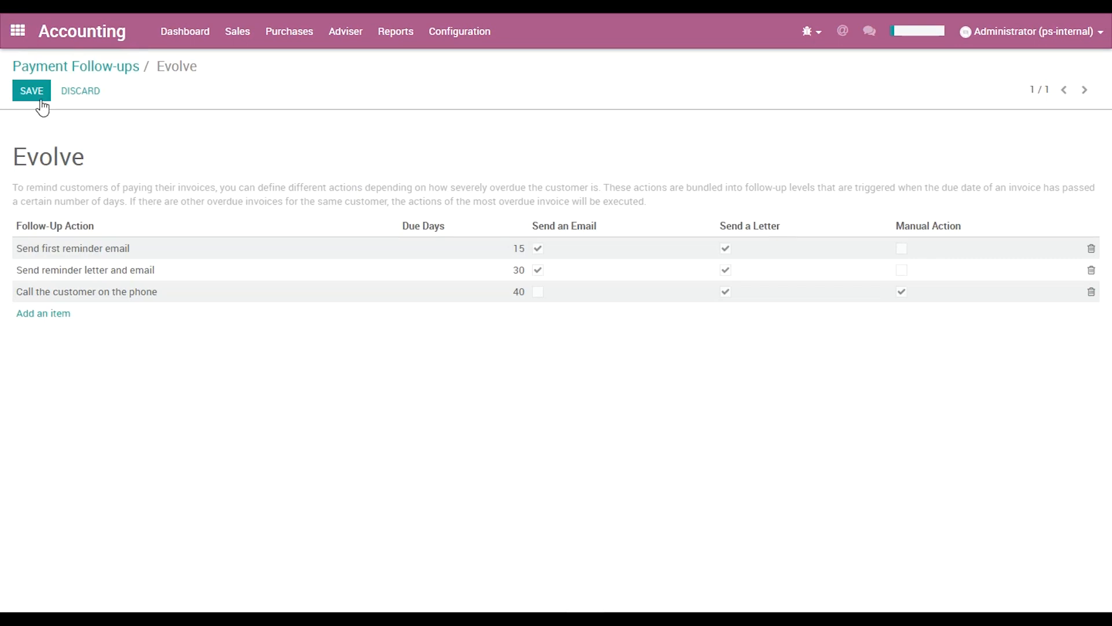
pyautogui.click(33, 94)
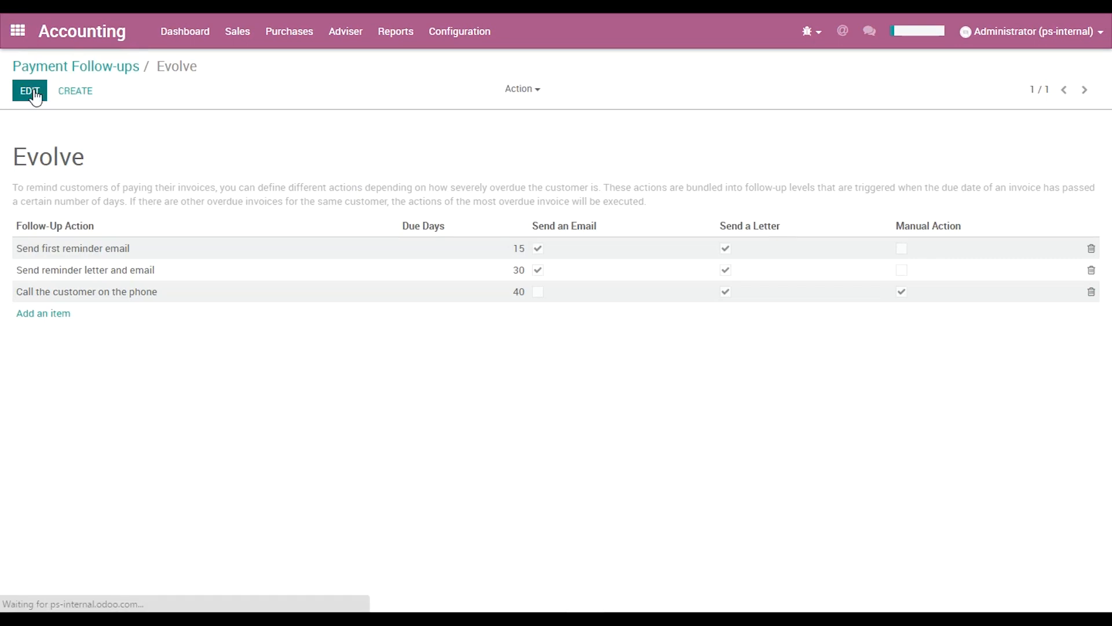
# Step: Create a customer invoice for the new customer Profserv Consulting with an invoice line for [S001] Consulting
pyautogui.click(239, 35)
pyautogui.click(252, 65)
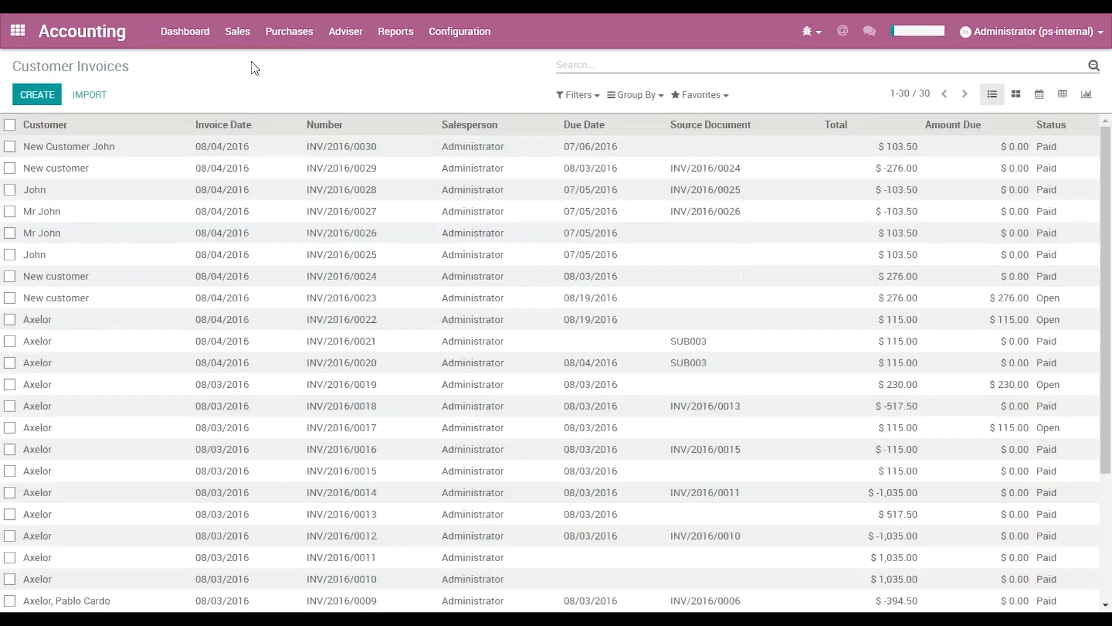
pyautogui.click(39, 94)
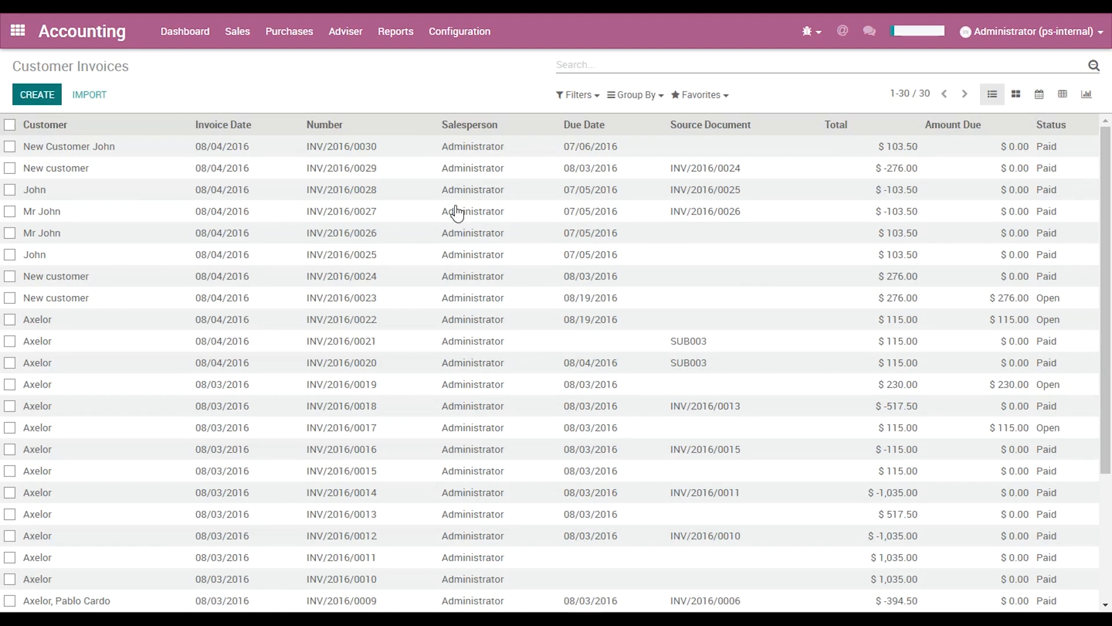
pyautogui.write('Profserv Consulting')
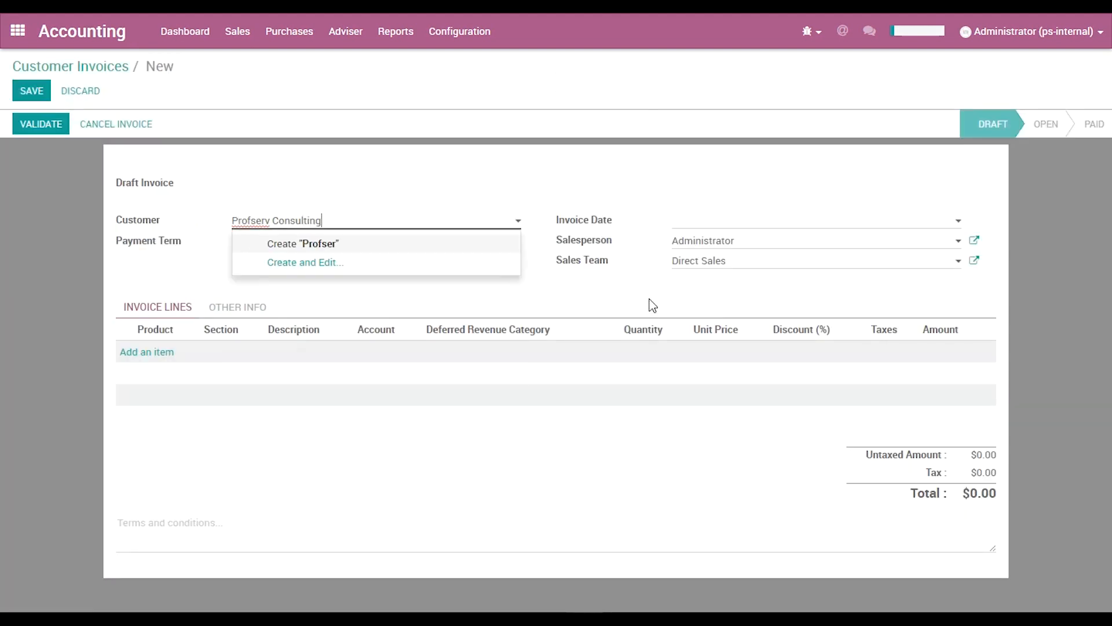
pyautogui.click(403, 242)
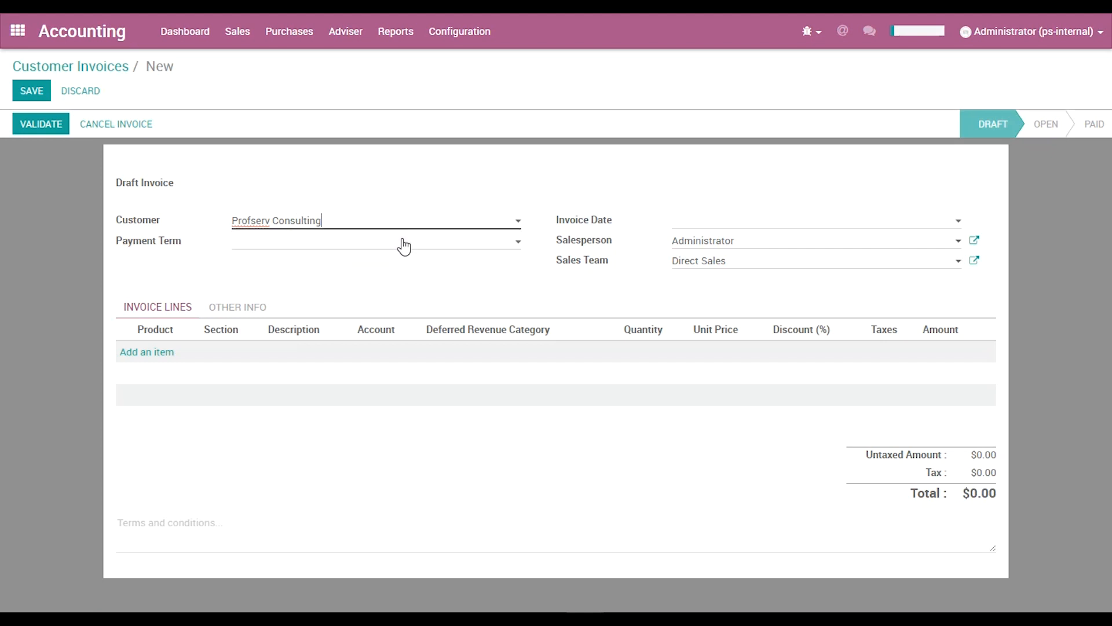
pyautogui.click(157, 353)
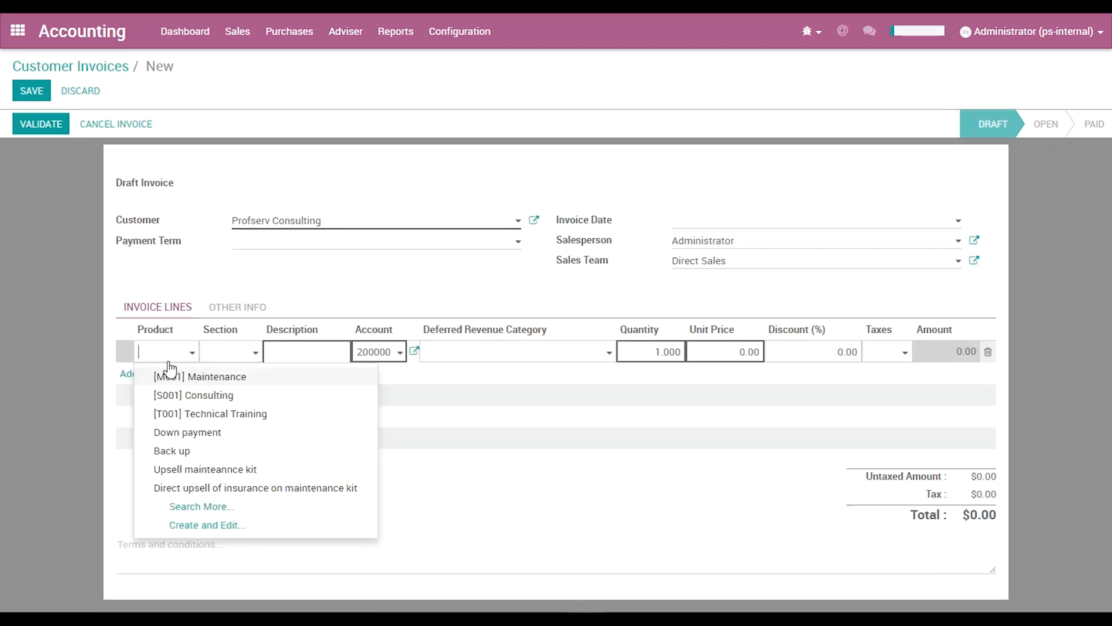
pyautogui.click(209, 396)
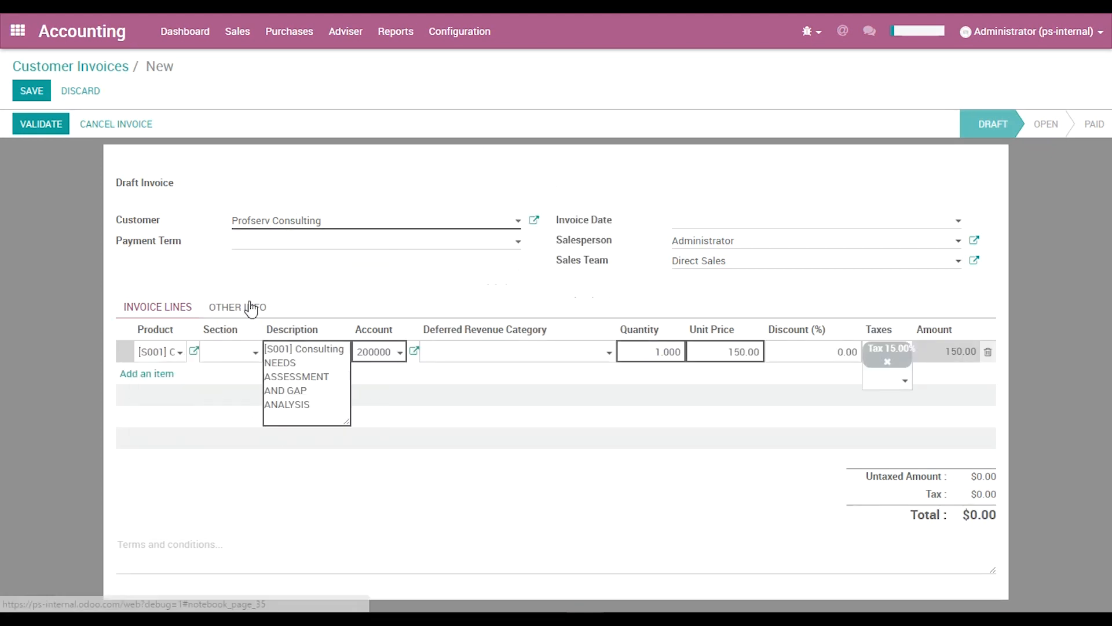
# Step: Set the invoice's due date to 07/06/2016, then save and validate the invoice
pyautogui.click(251, 307)
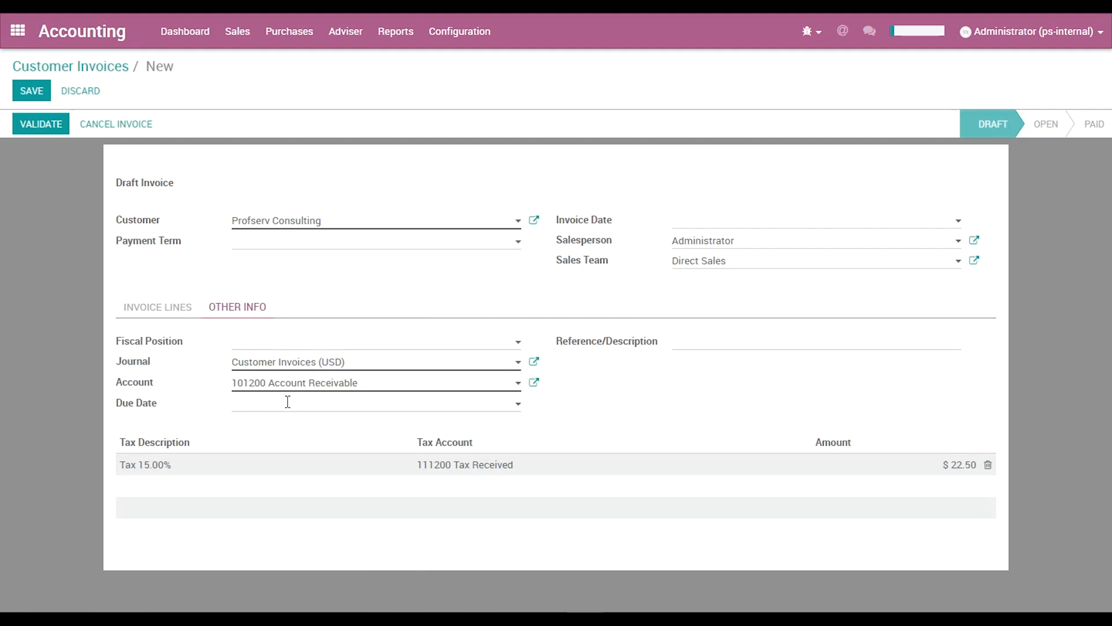
pyautogui.click(289, 405)
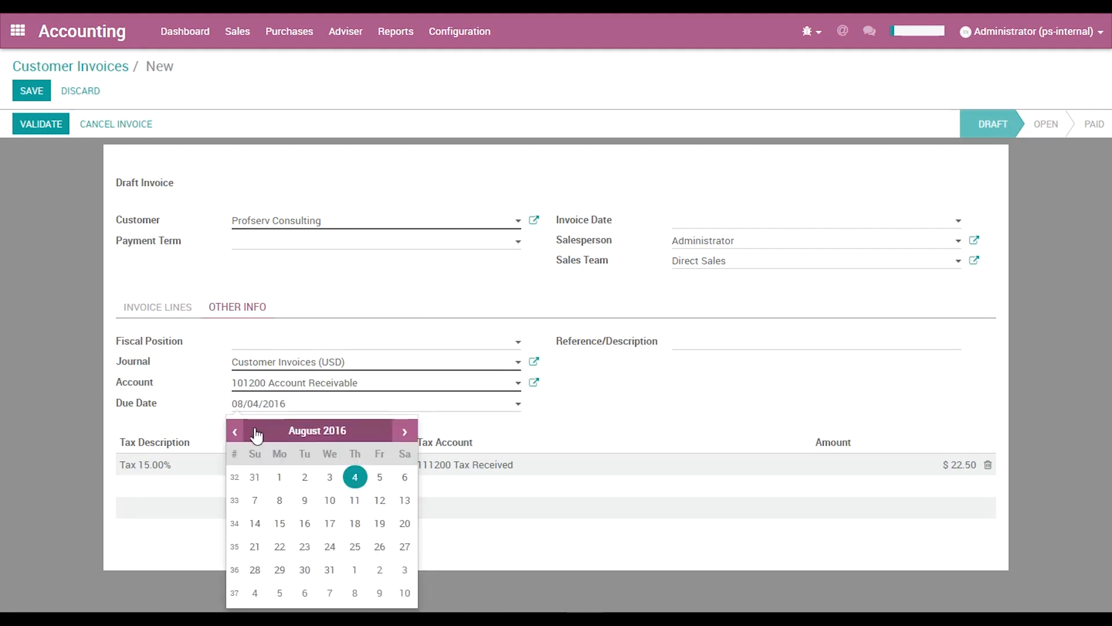
pyautogui.click(235, 432)
pyautogui.click(330, 501)
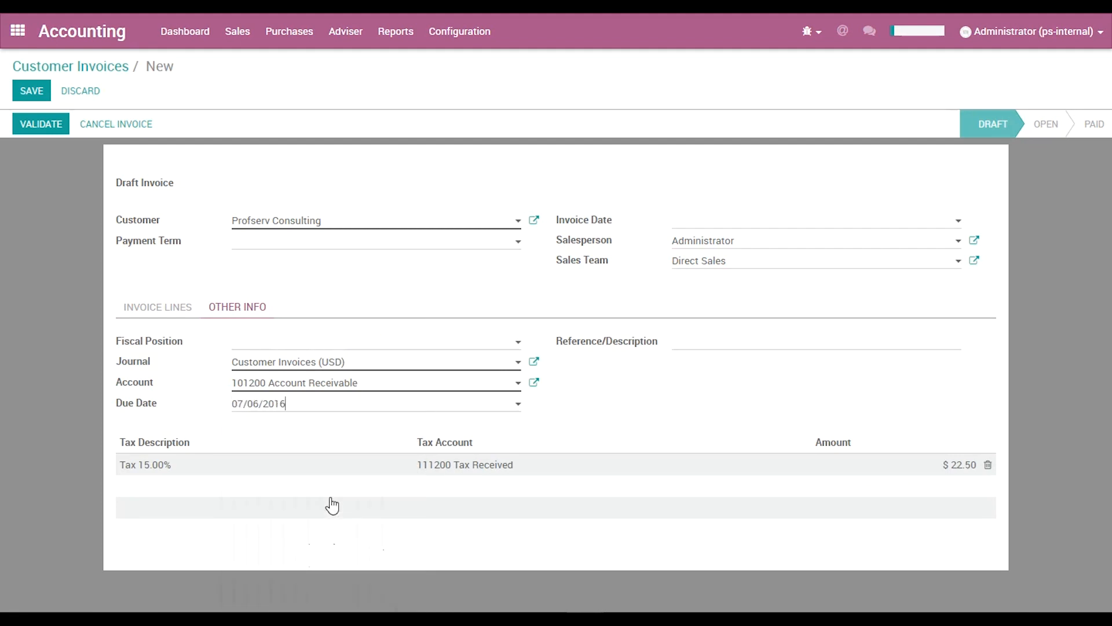
pyautogui.click(32, 91)
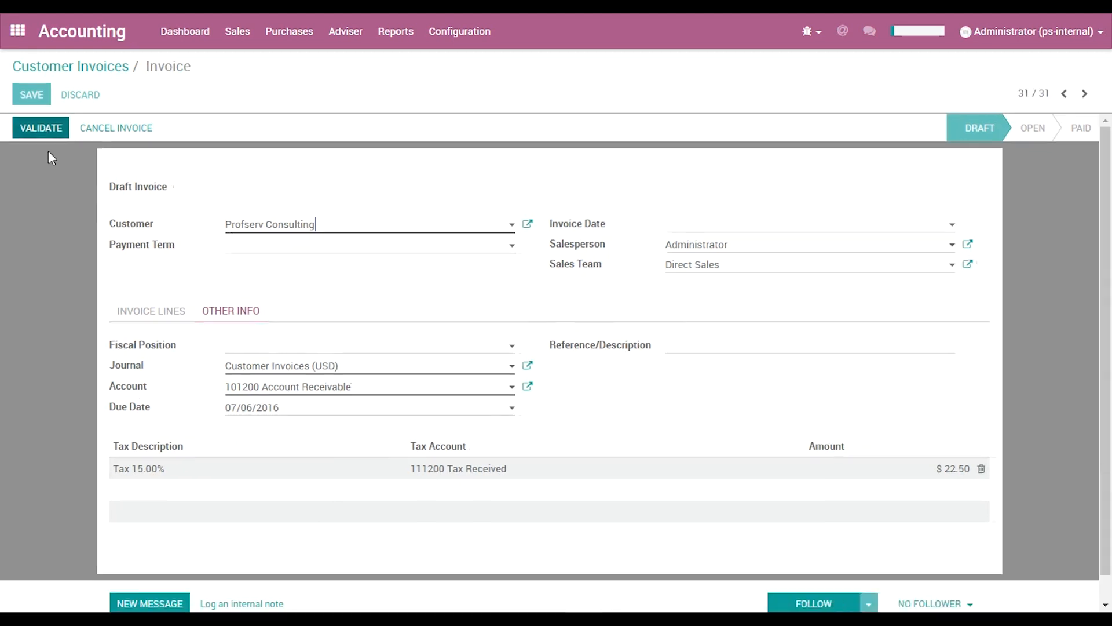
pyautogui.click(40, 129)
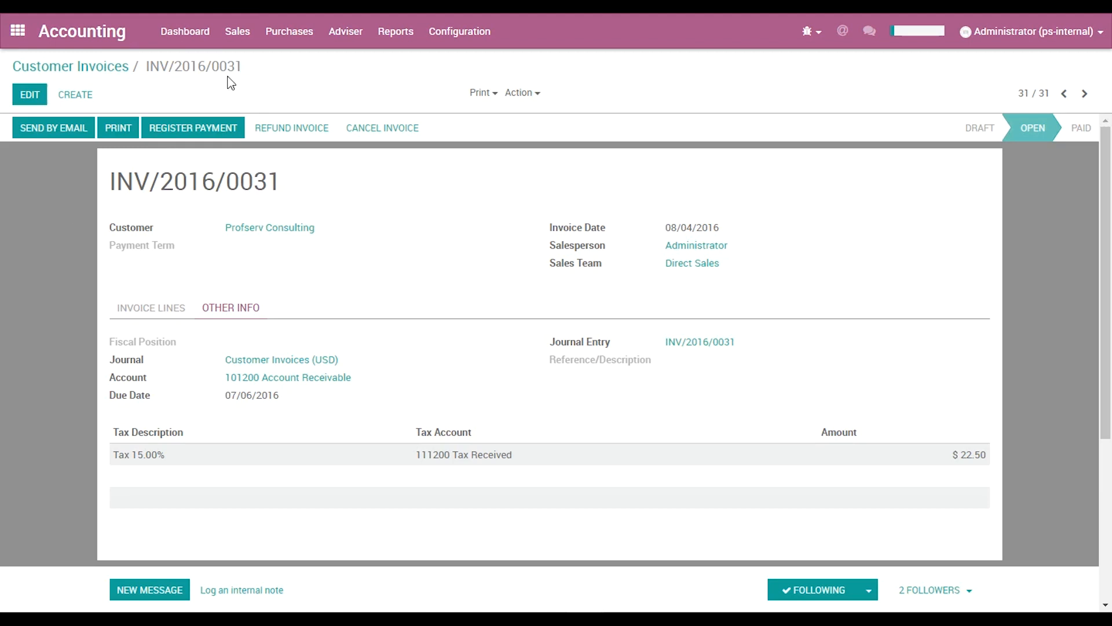
# Step: Open the customers statement and examine the partners with overdue invoices, including the reminder and due date for Profserv Consulting
pyautogui.click(237, 34)
pyautogui.click(265, 99)
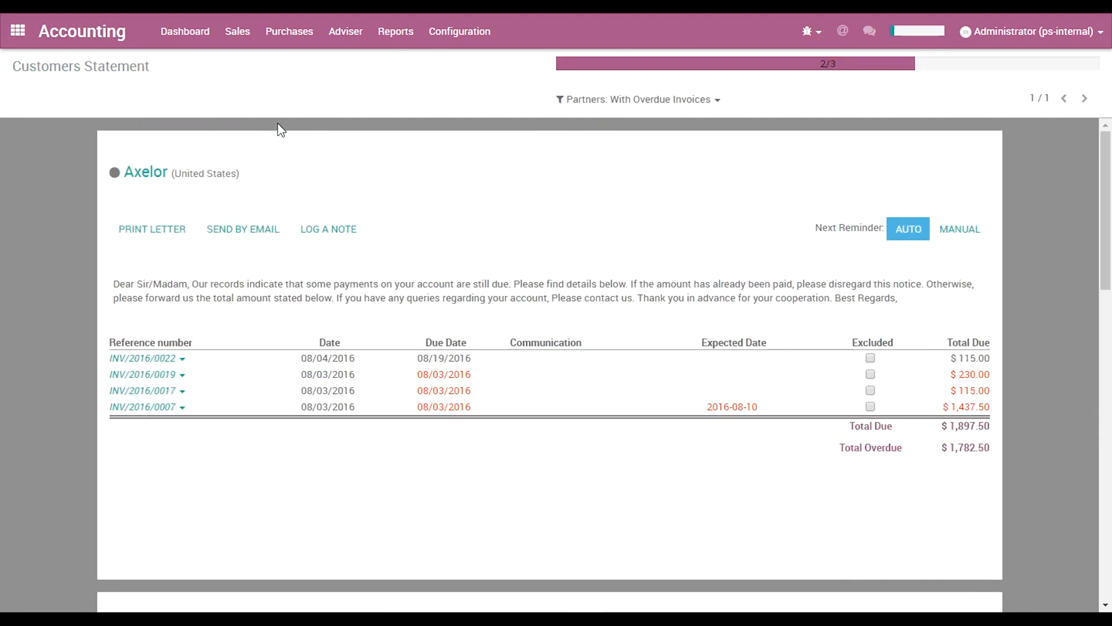
pyautogui.click(698, 104)
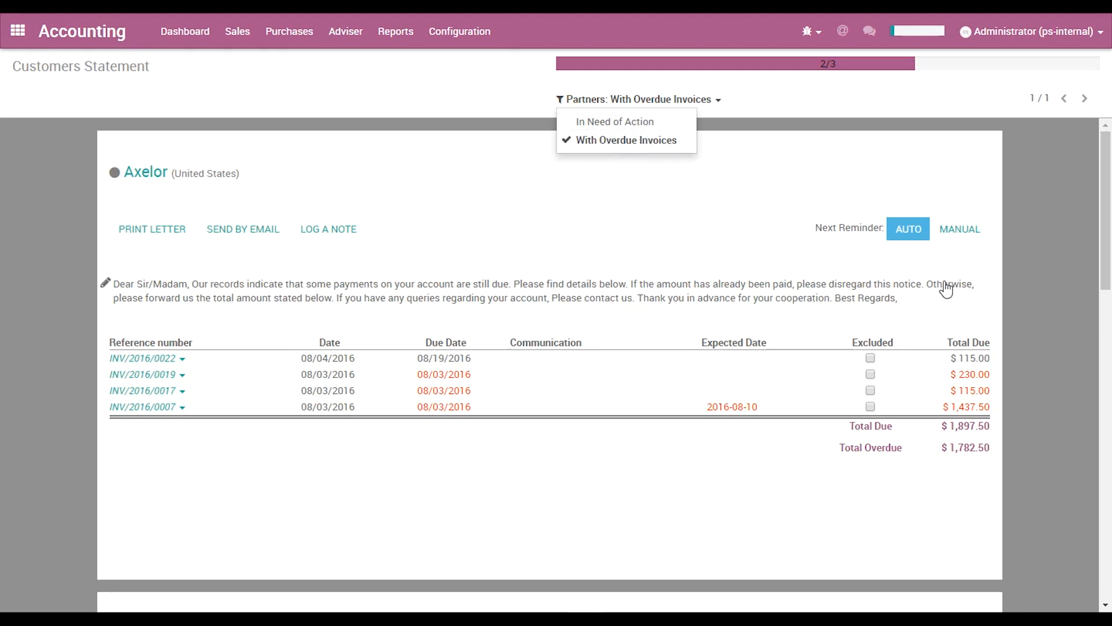
pyautogui.click(1044, 276)
pyautogui.scroll(-4, 1044, 276)
pyautogui.scroll(4, 1045, 273)
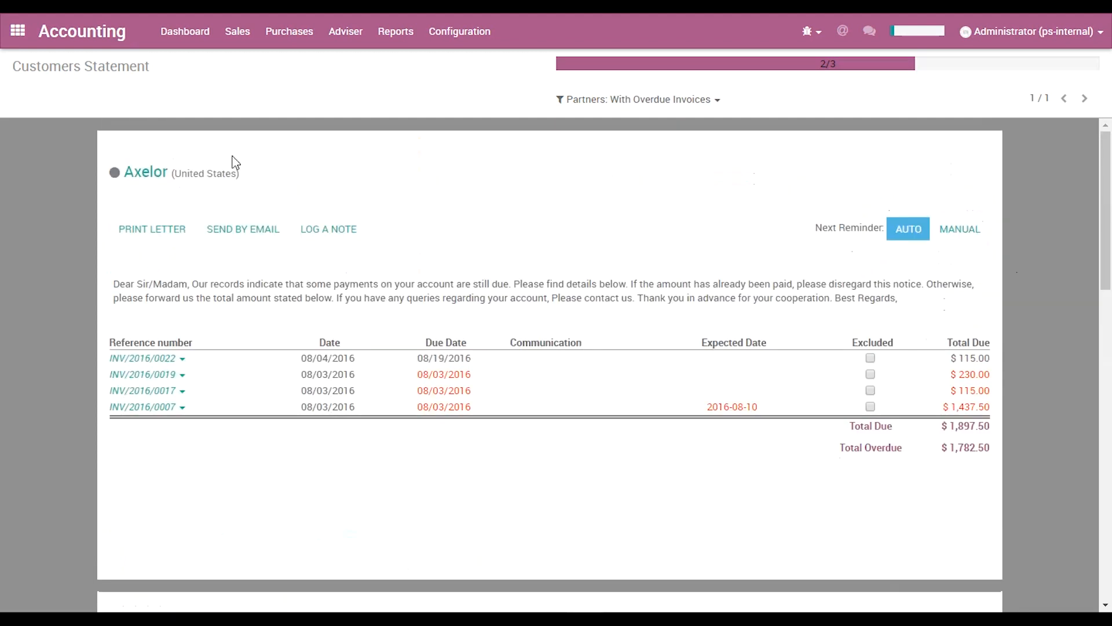
pyautogui.scroll(-8, 310, 441)
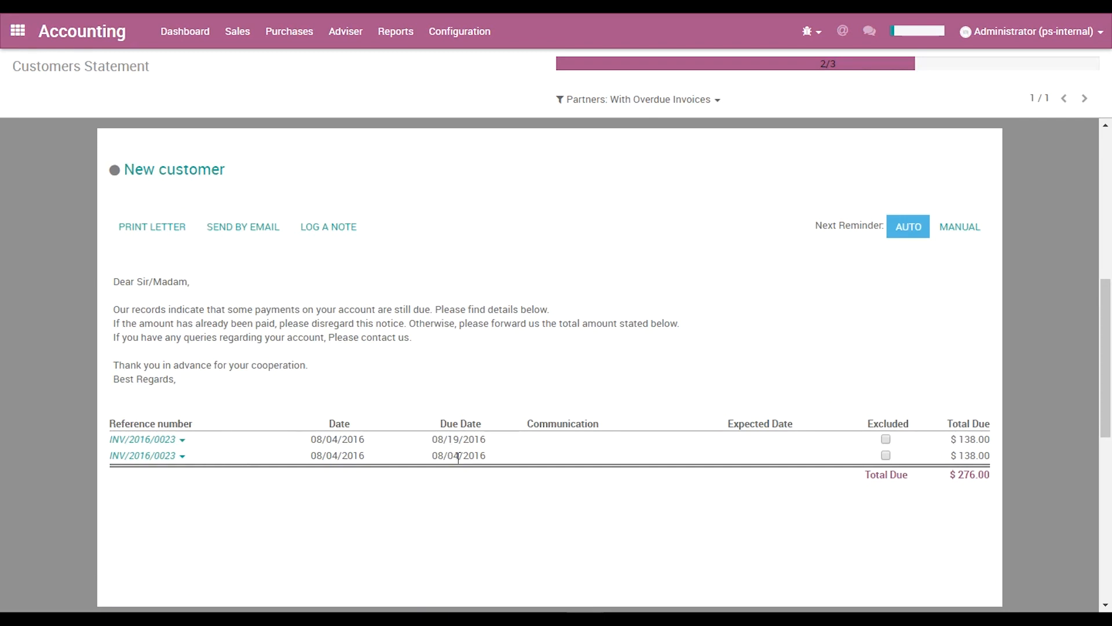
pyautogui.scroll(-8, 456, 446)
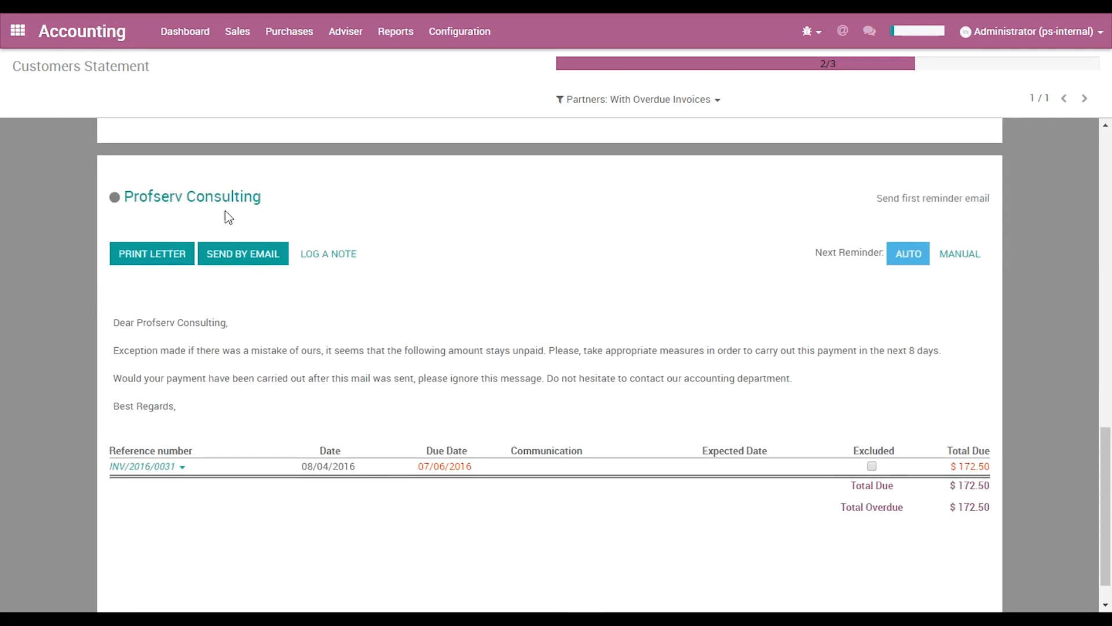
pyautogui.scroll(-1, 379, 384)
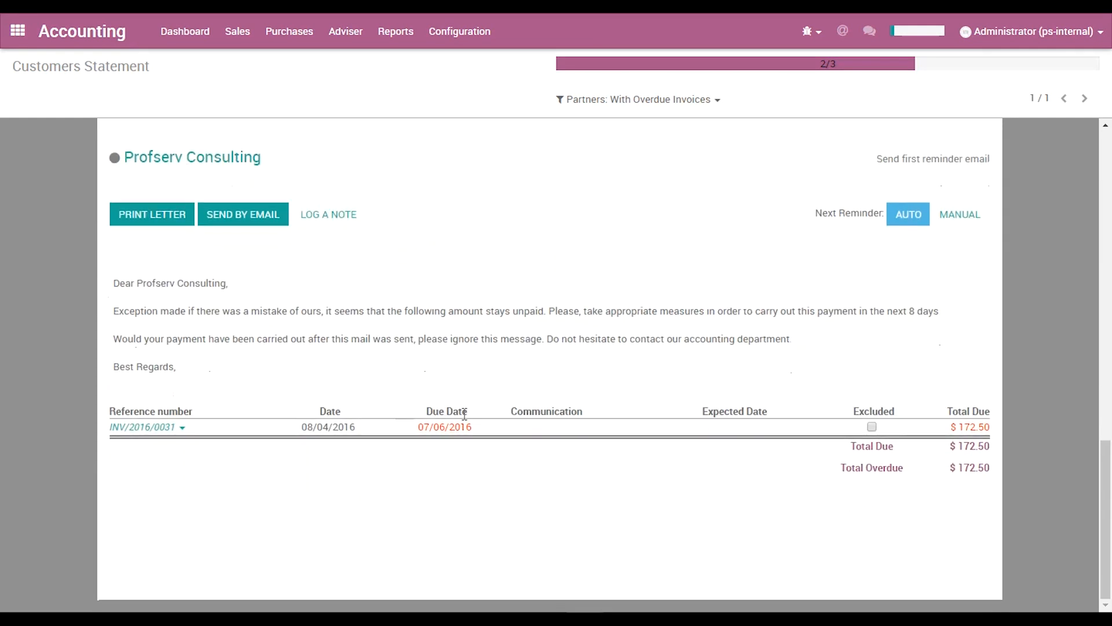
pyautogui.moveTo(472, 427); pyautogui.dragTo(419, 426)
pyautogui.scroll(4, 806, 452)
pyautogui.scroll(20, 813, 458)
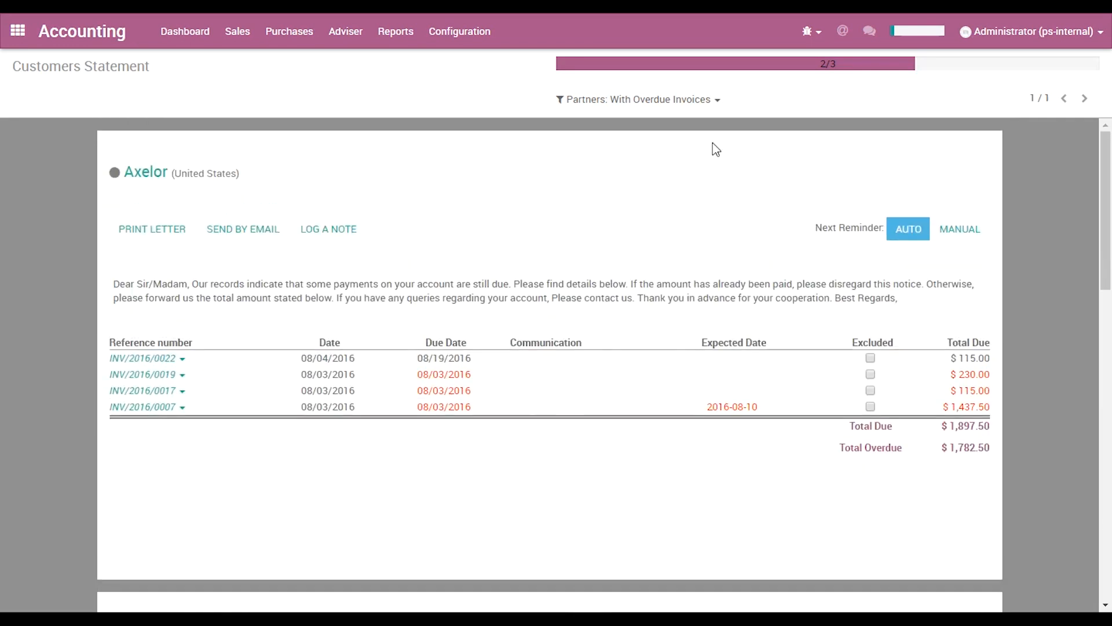
# Step: Filter the statement to partners In Need of Action and log the note "He promises to pay today by wire transfer" for Profserv Consulting
pyautogui.click(700, 103)
pyautogui.click(672, 119)
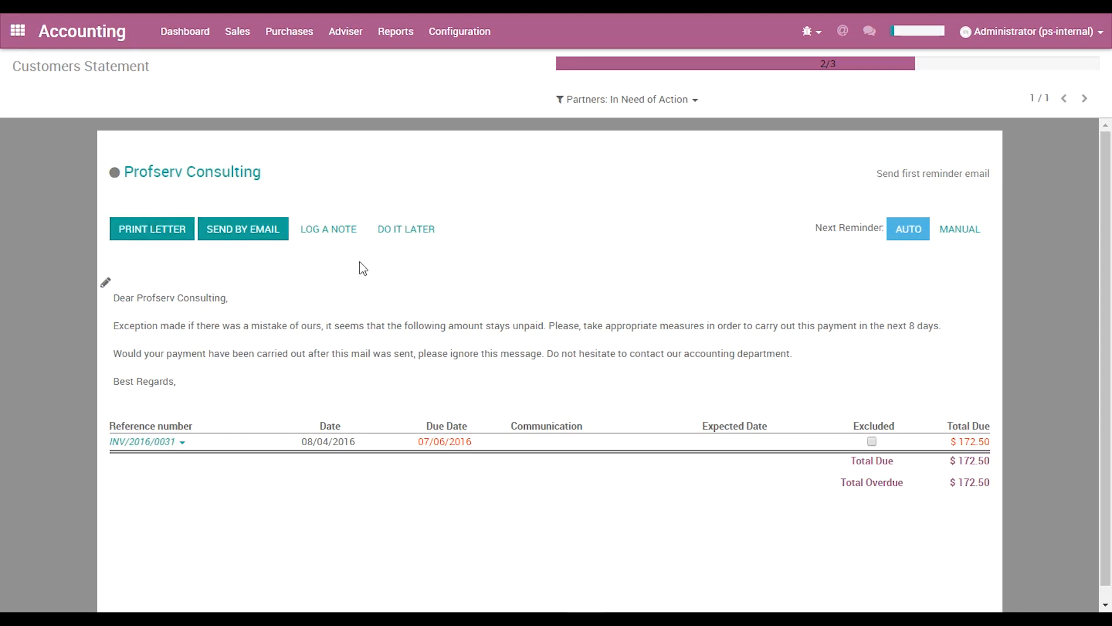
pyautogui.click(347, 234)
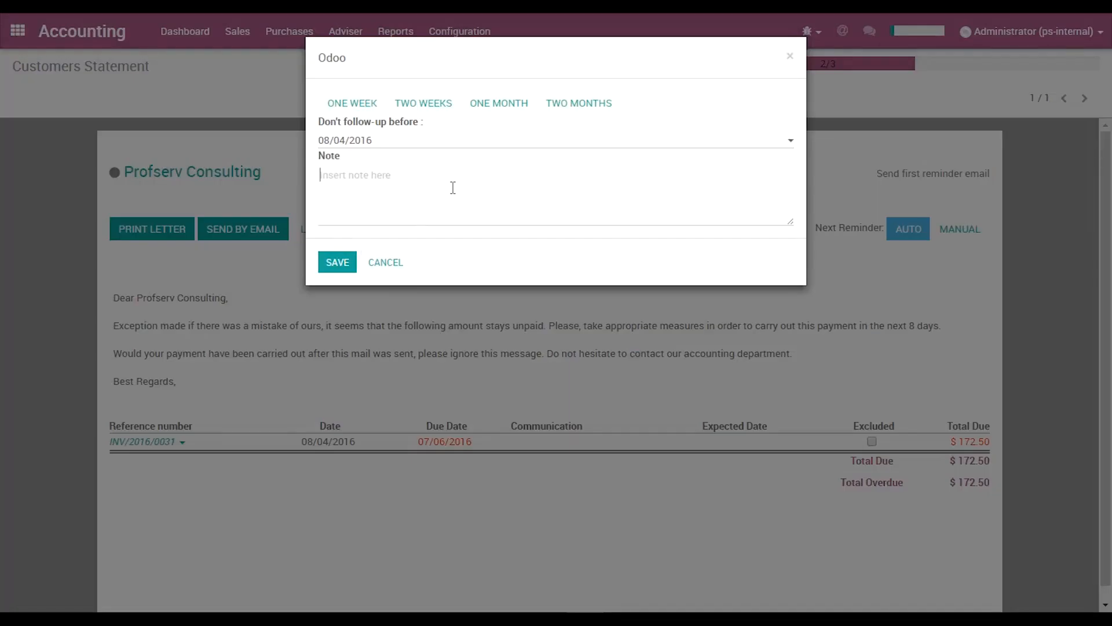
pyautogui.write('He promises to pay today by wire transfer')
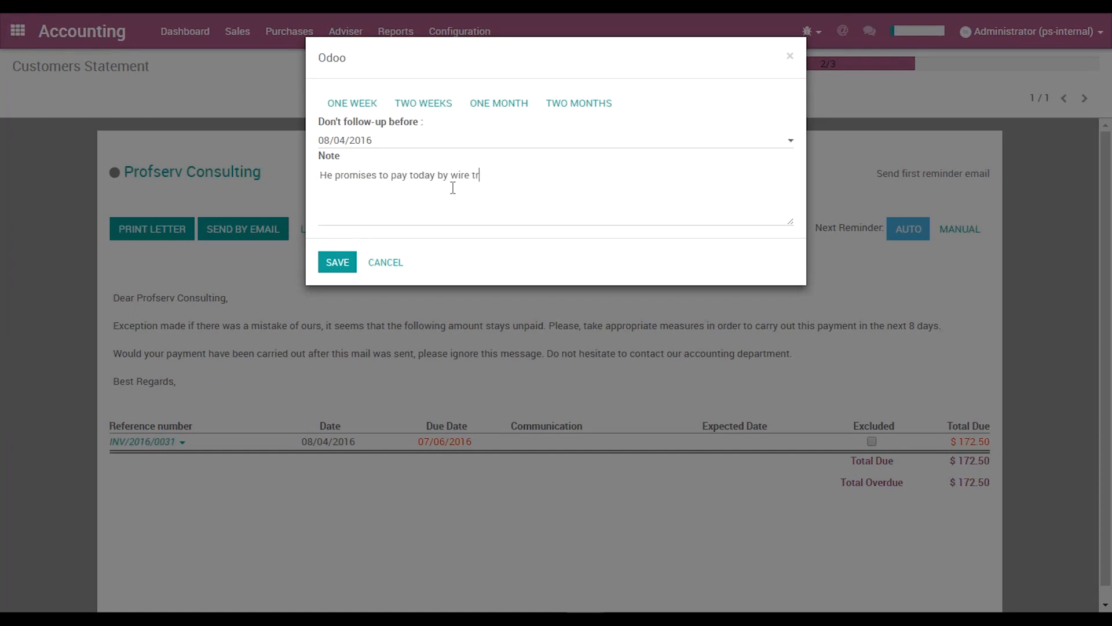
pyautogui.click(341, 262)
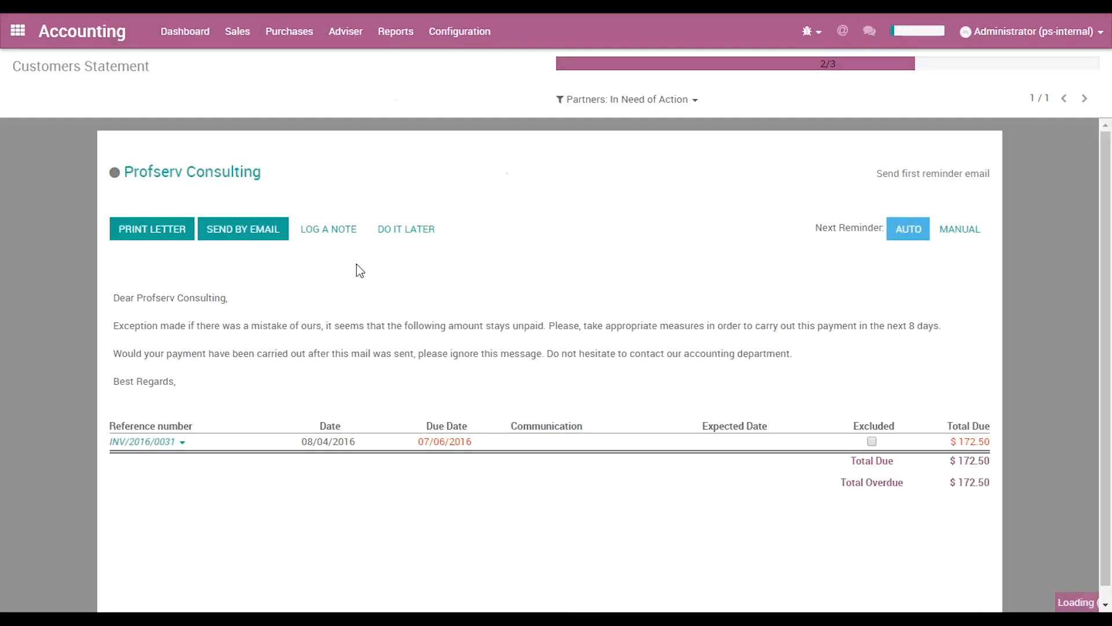
# Step: Check the logged wire transfer note on Profserv Consulting's contact record, then return to the customers statement
pyautogui.click(232, 174)
pyautogui.scroll(-2, 350, 398)
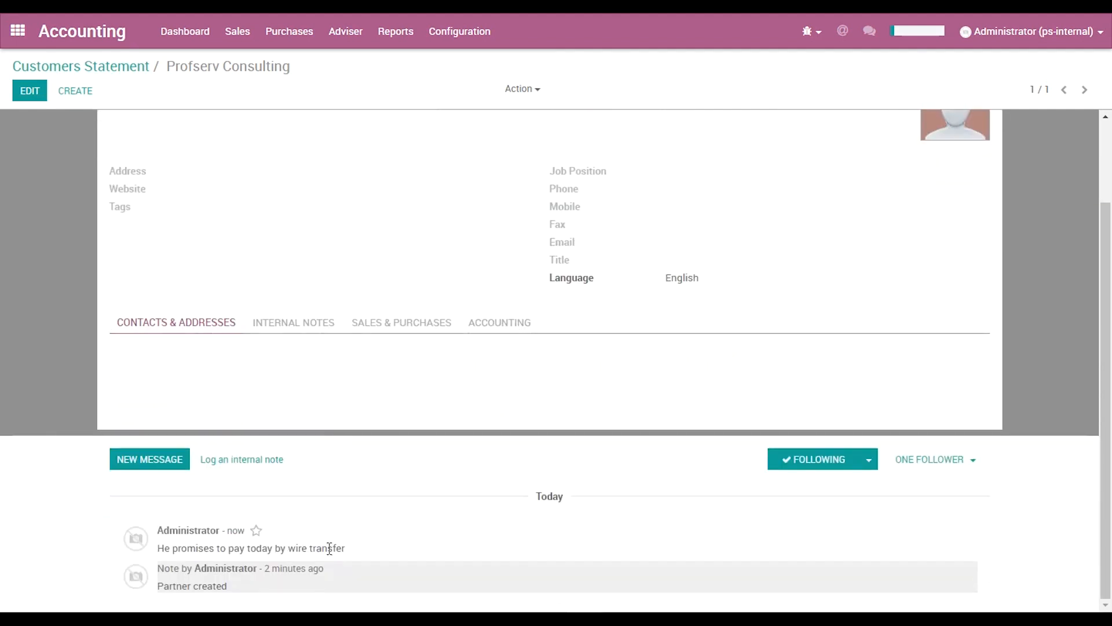
pyautogui.click(96, 65)
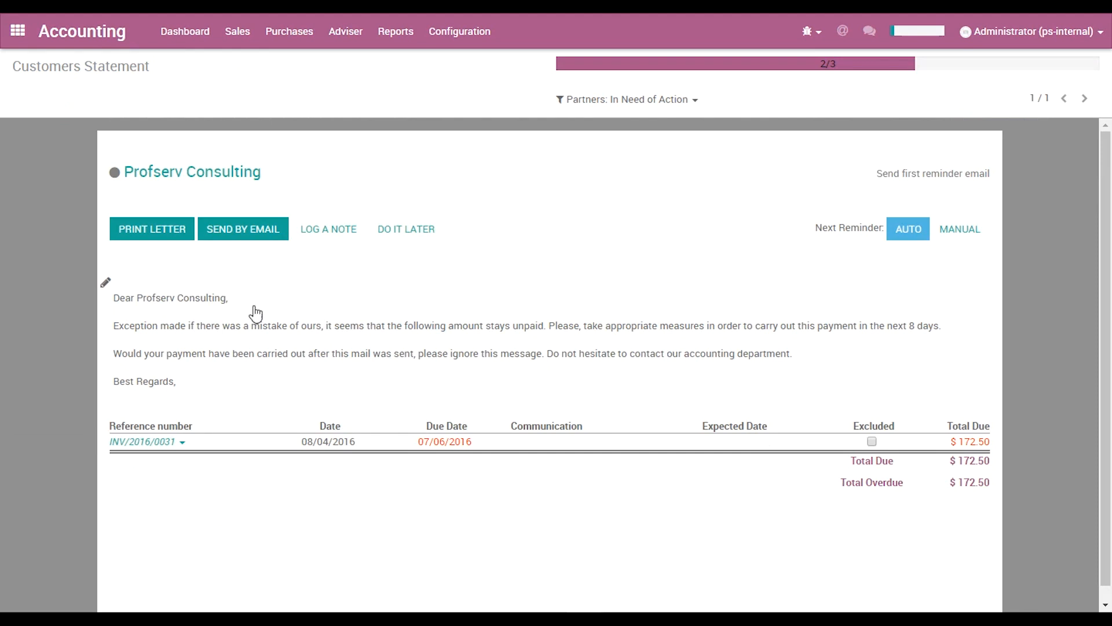
# Step: Postpone Profserv Consulting's next follow-up manually by two weeks, then reload the customers statement
pyautogui.click(333, 242)
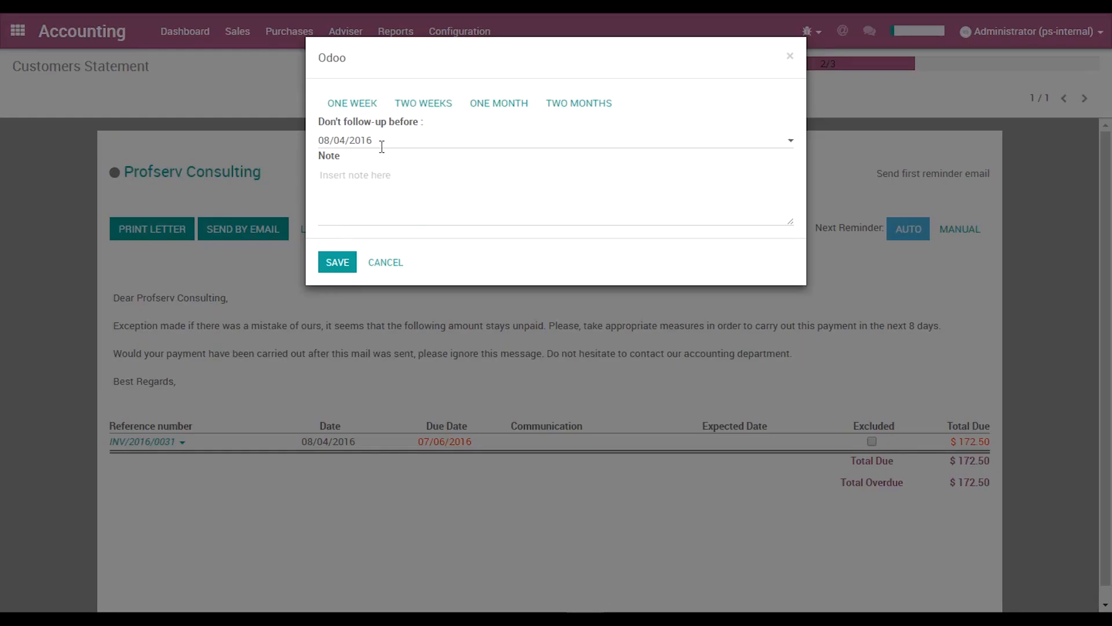
pyautogui.click(422, 105)
pyautogui.click(339, 267)
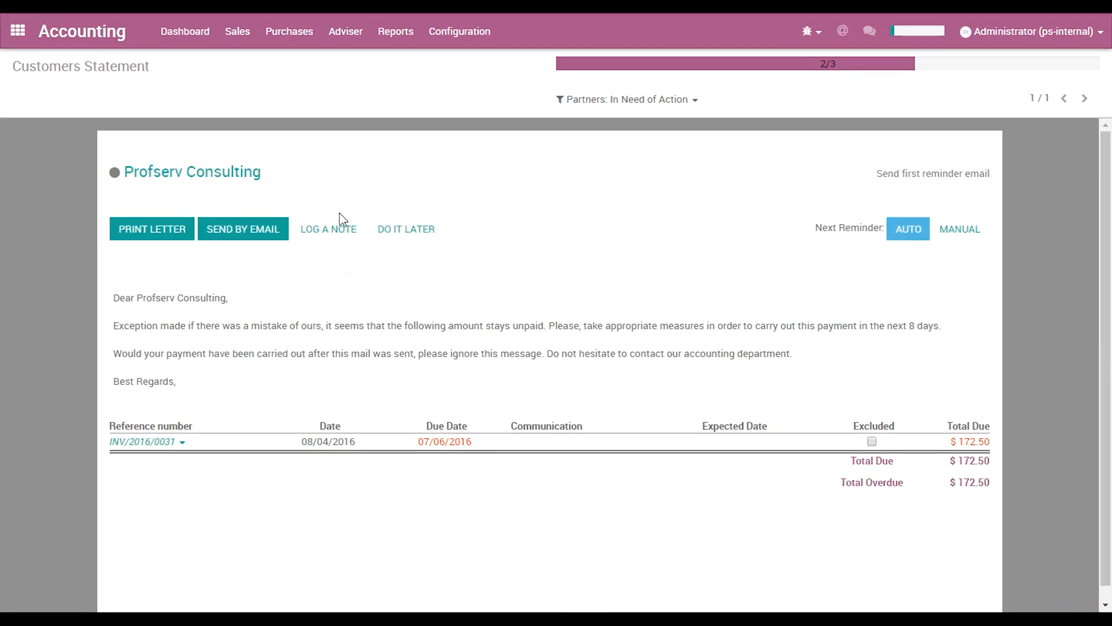
pyautogui.click(238, 31)
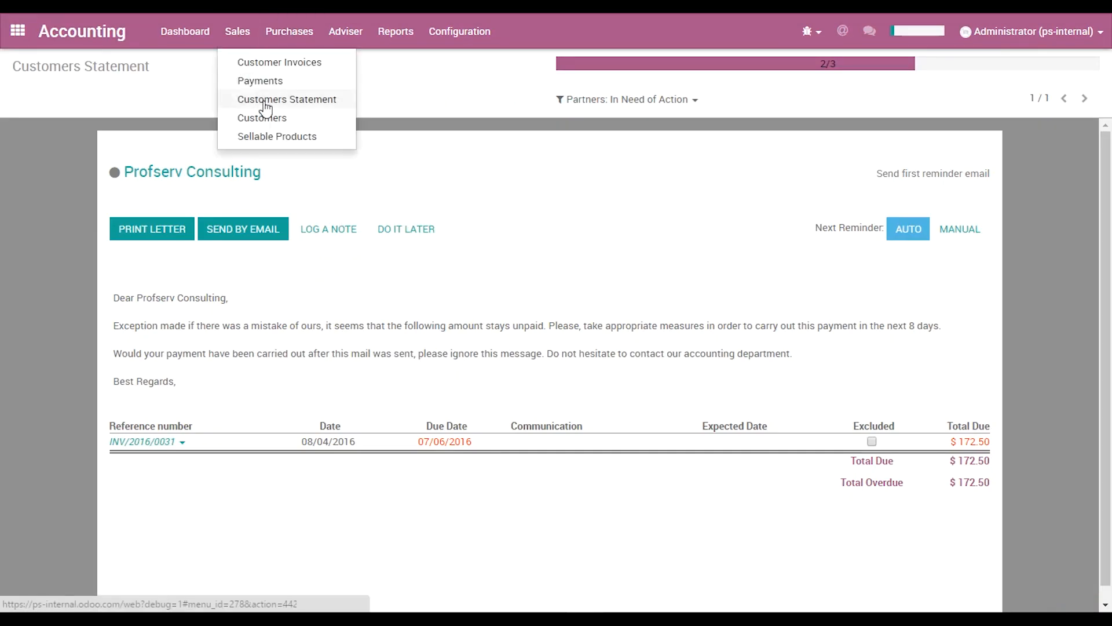
pyautogui.click(265, 102)
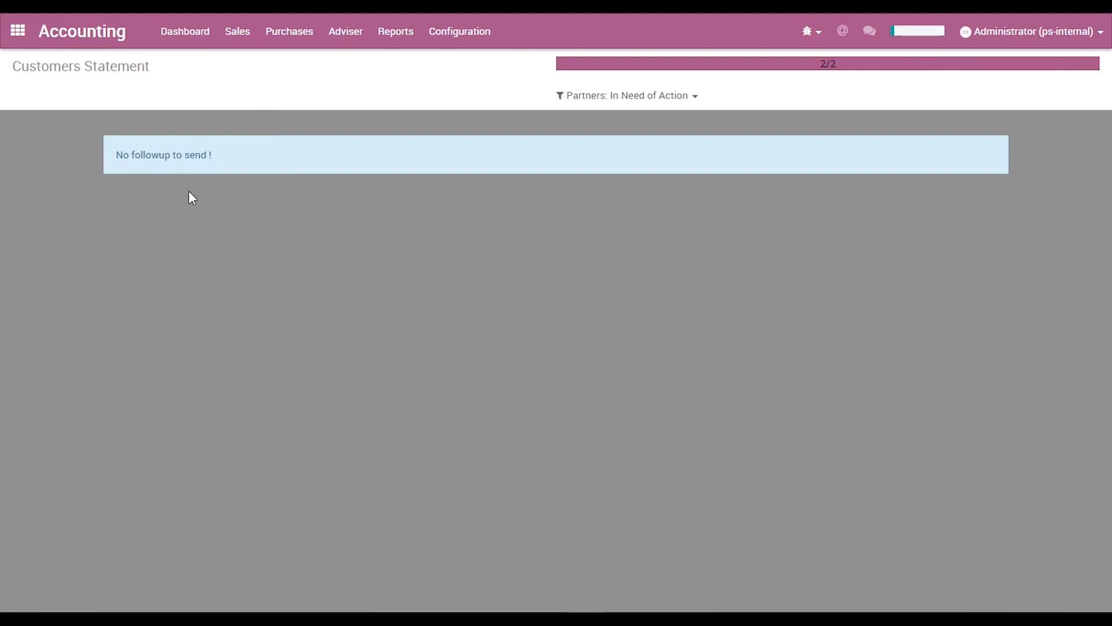
# Step: Find customer Profserv Consulting by searching "prof", put its statement back in the follow-up list, and reopen the customers statement
pyautogui.click(240, 34)
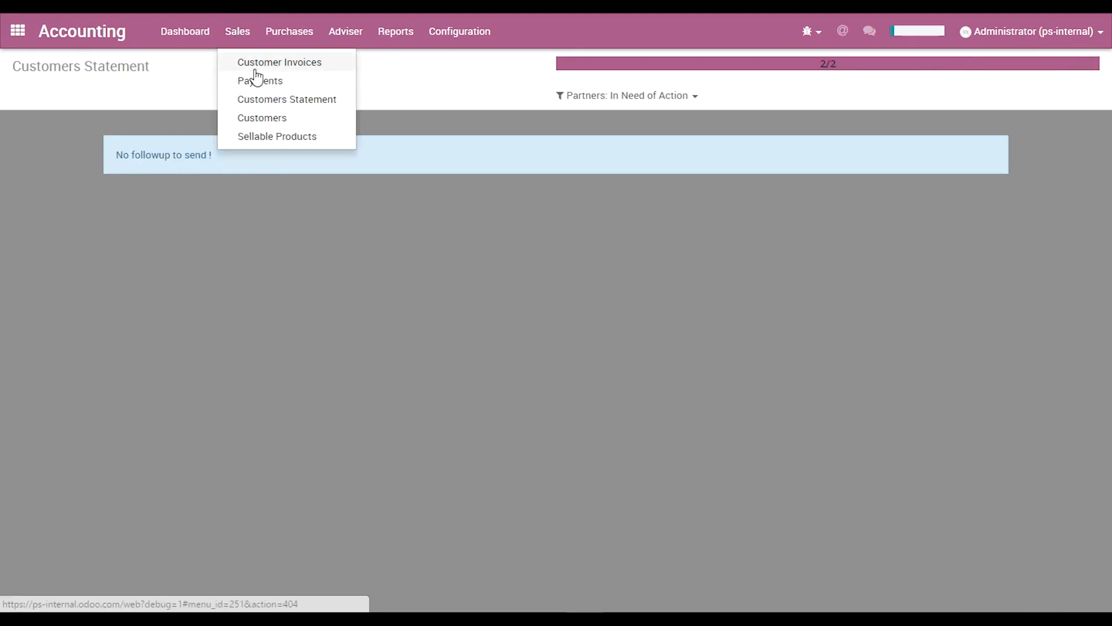
pyautogui.click(259, 119)
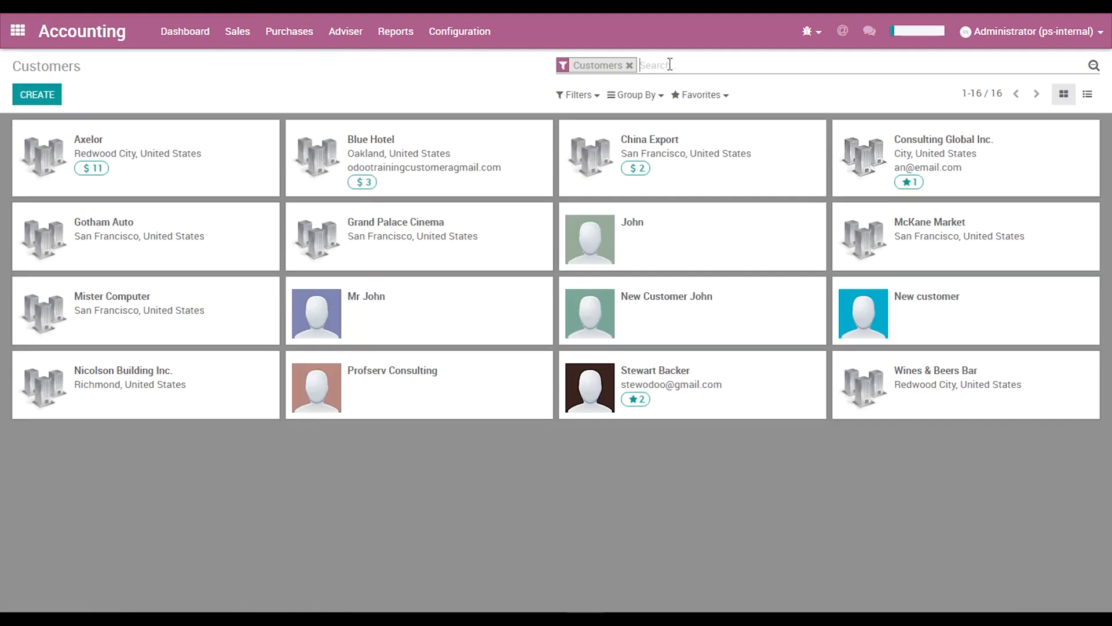
pyautogui.write('prof')
pyautogui.press('Return')
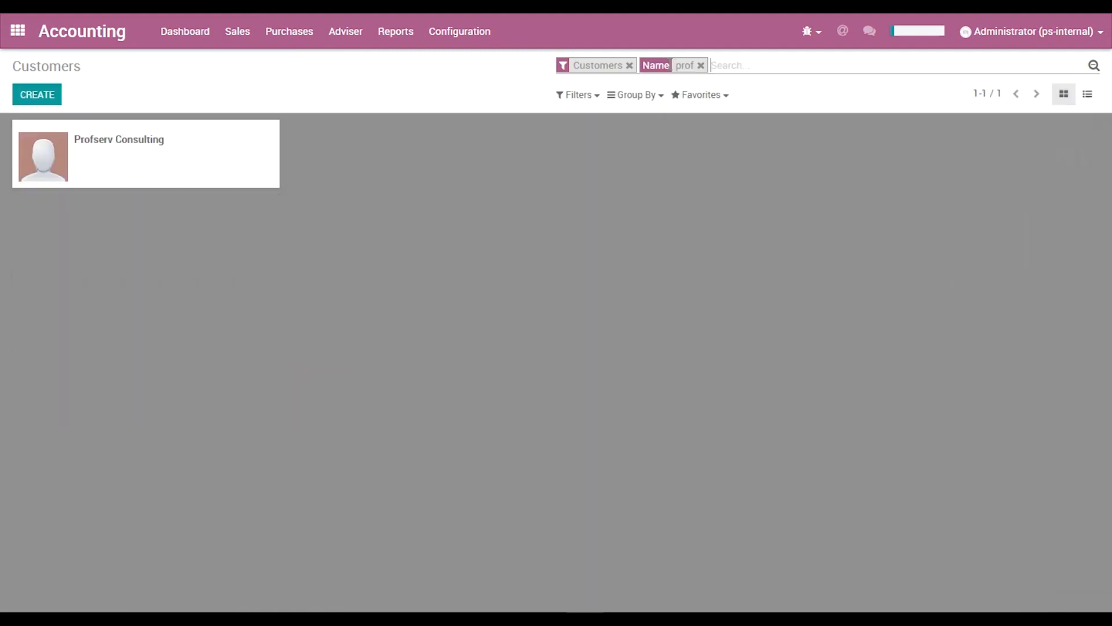
pyautogui.click(203, 142)
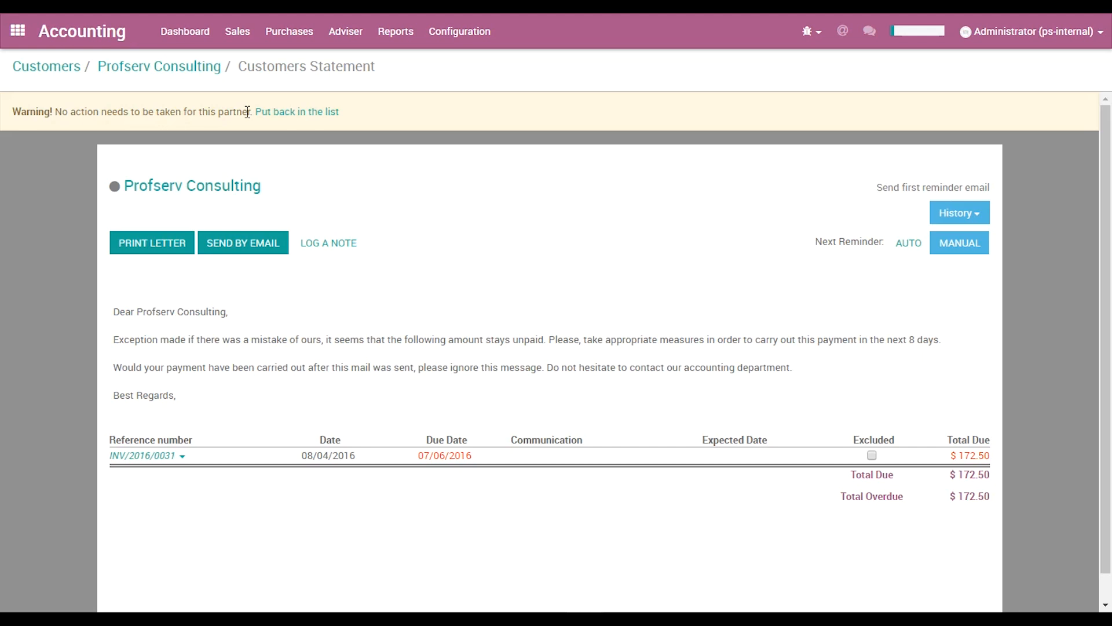
pyautogui.click(303, 111)
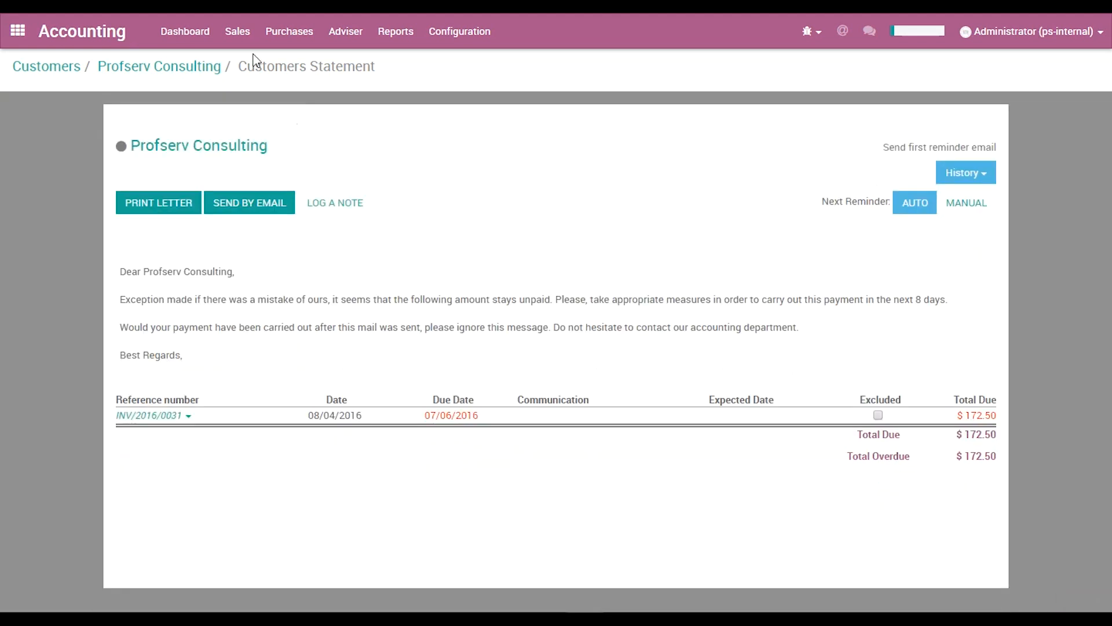
pyautogui.click(239, 33)
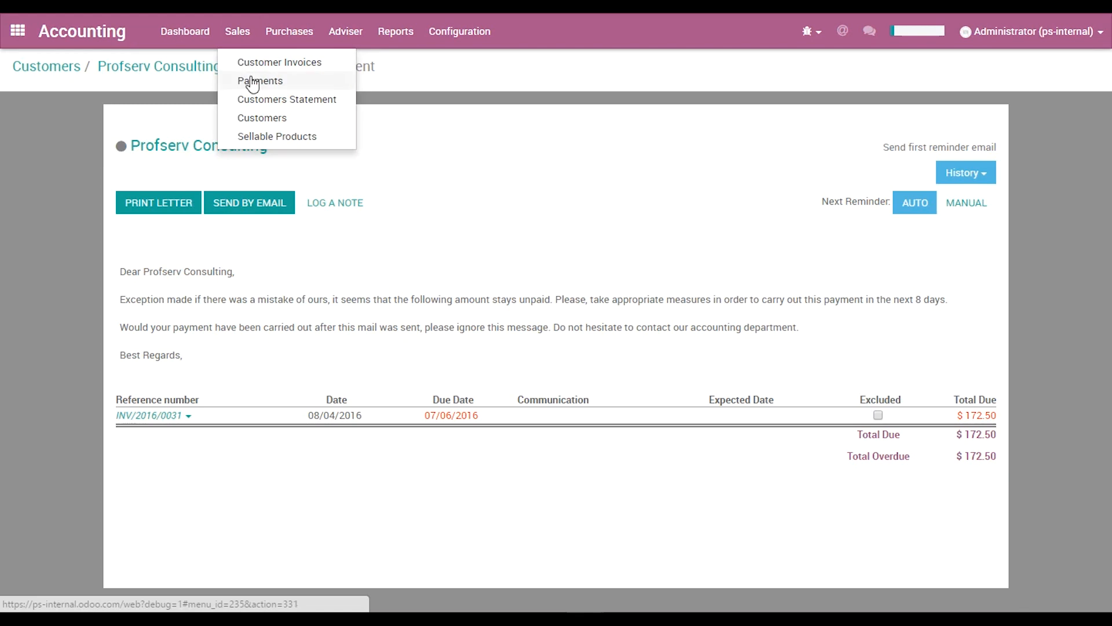
pyautogui.click(265, 101)
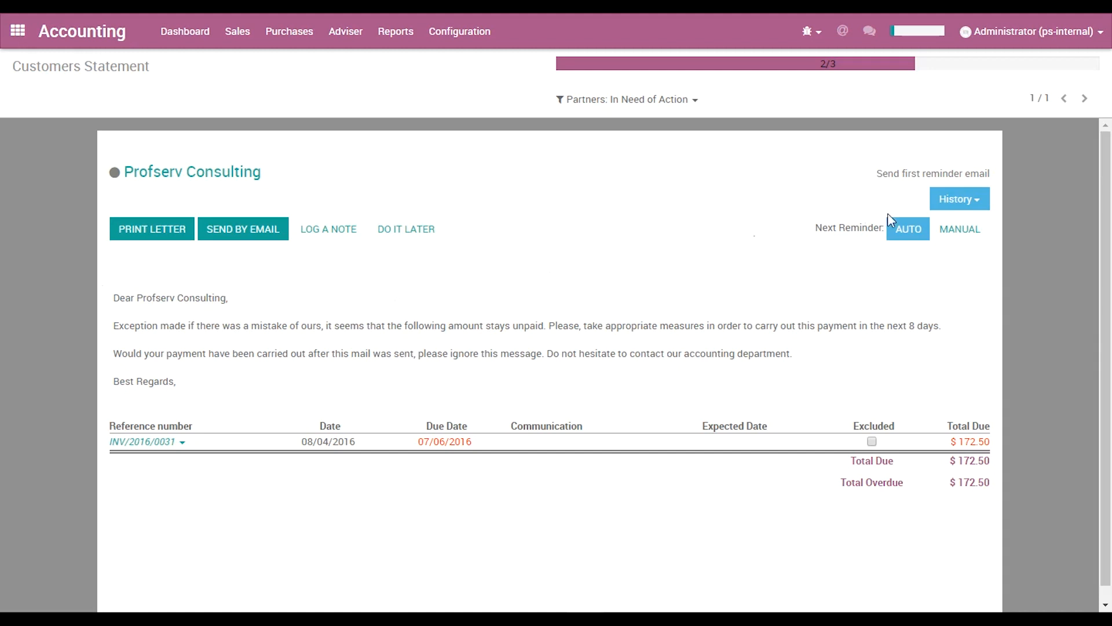
# Step: View the manual next-reminder options without saving a date, and review Profserv Consulting's follow-up history
pyautogui.click(960, 231)
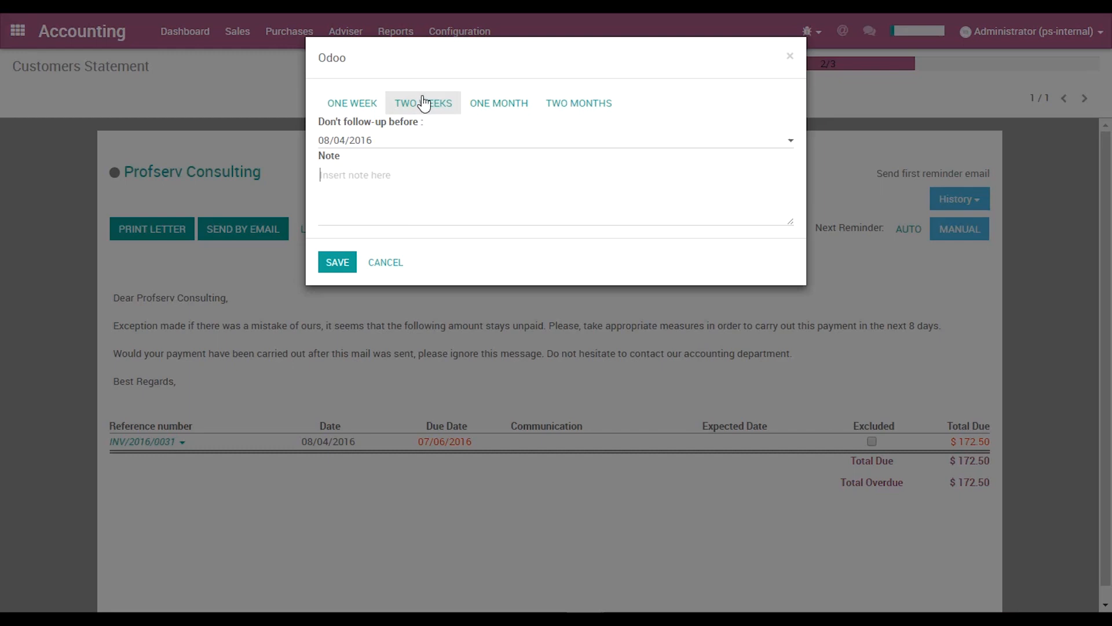
pyautogui.click(386, 263)
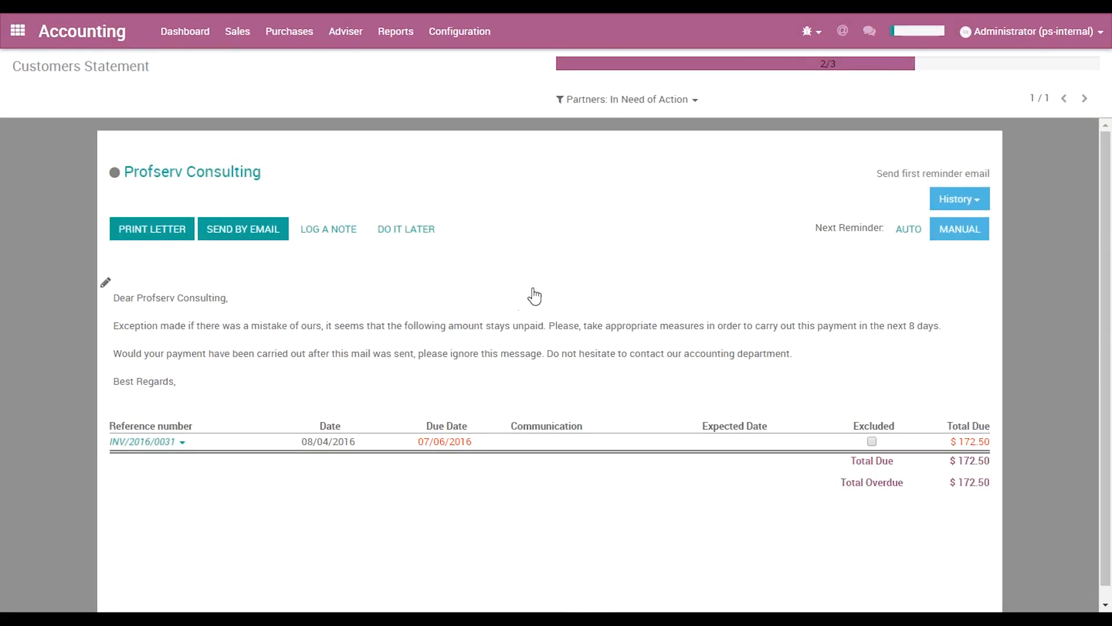
pyautogui.click(978, 202)
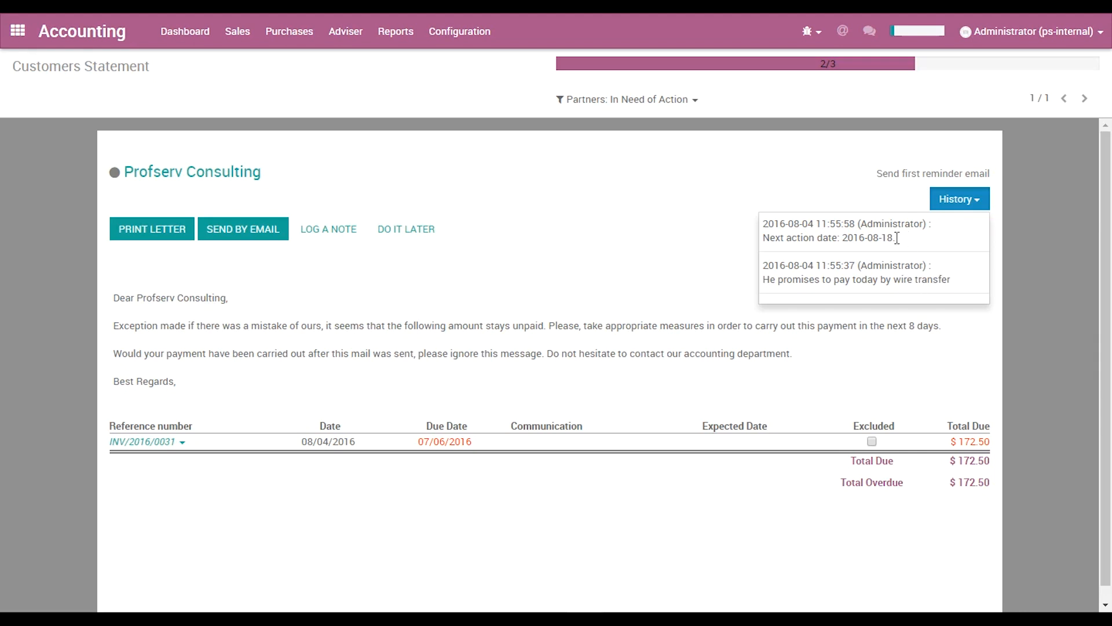
# Step: Replace the closing line of Profserv Consulting's reminder letter with "Yours," and save the text
pyautogui.click(430, 343)
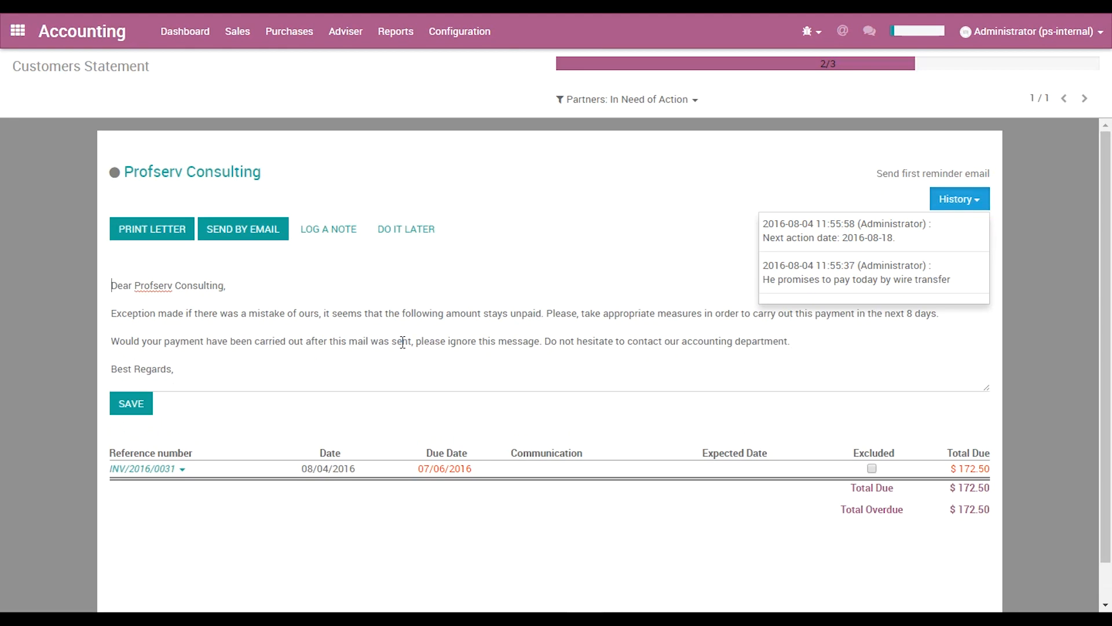
pyautogui.click(403, 342)
pyautogui.moveTo(174, 369); pyautogui.dragTo(119, 371)
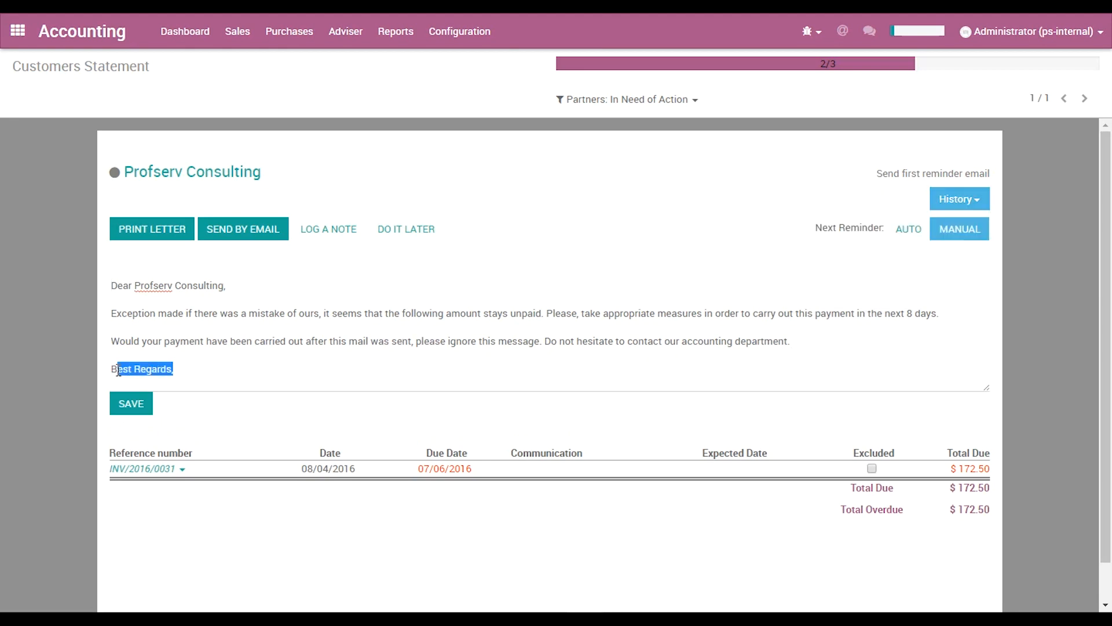
pyautogui.write('Yours,')
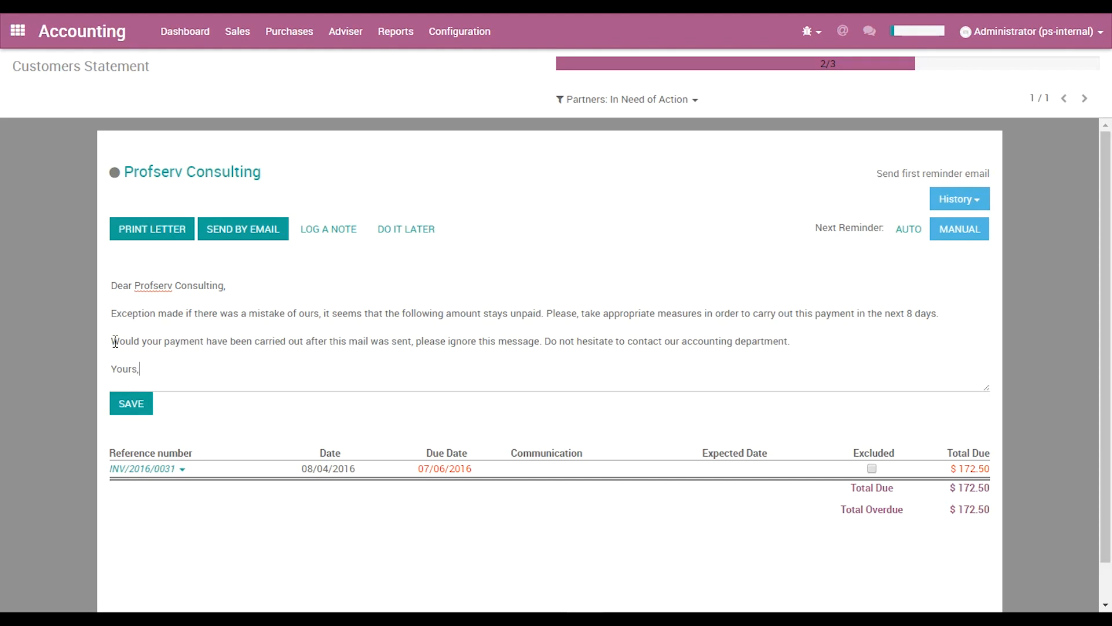
pyautogui.click(132, 404)
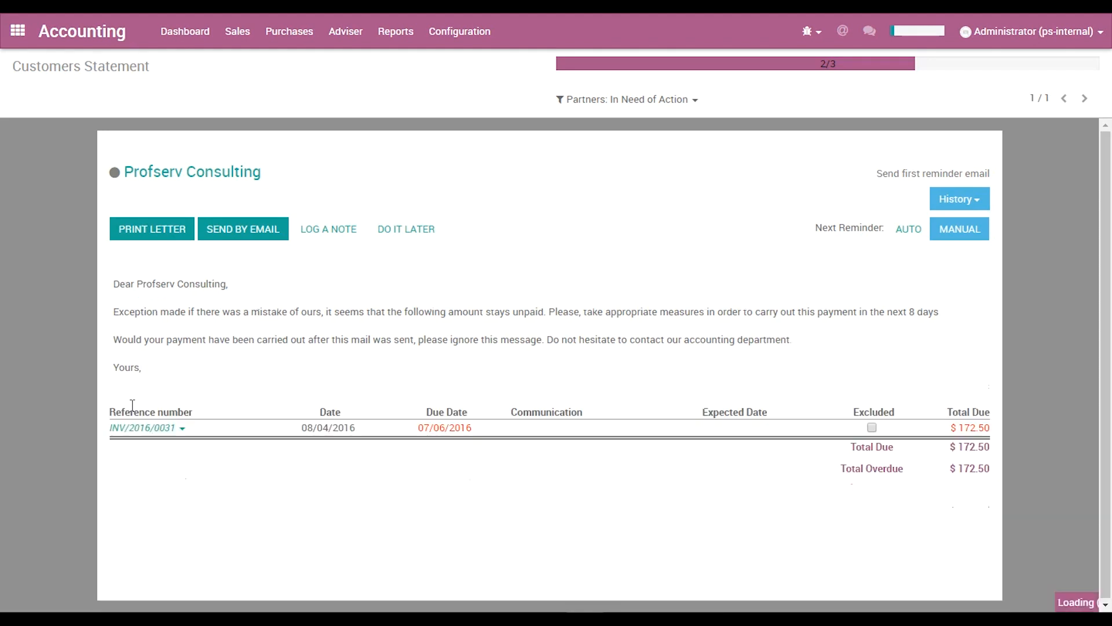
# Step: View the overdue invoice and its journal entry from the statement line, then return to the customers statement
pyautogui.click(181, 429)
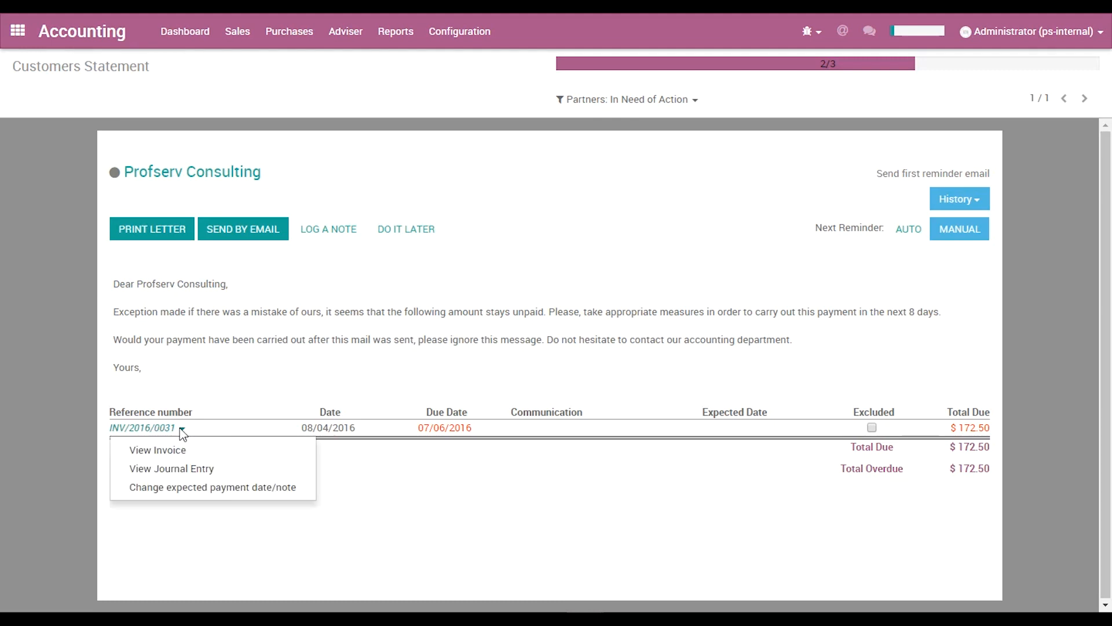
pyautogui.click(177, 451)
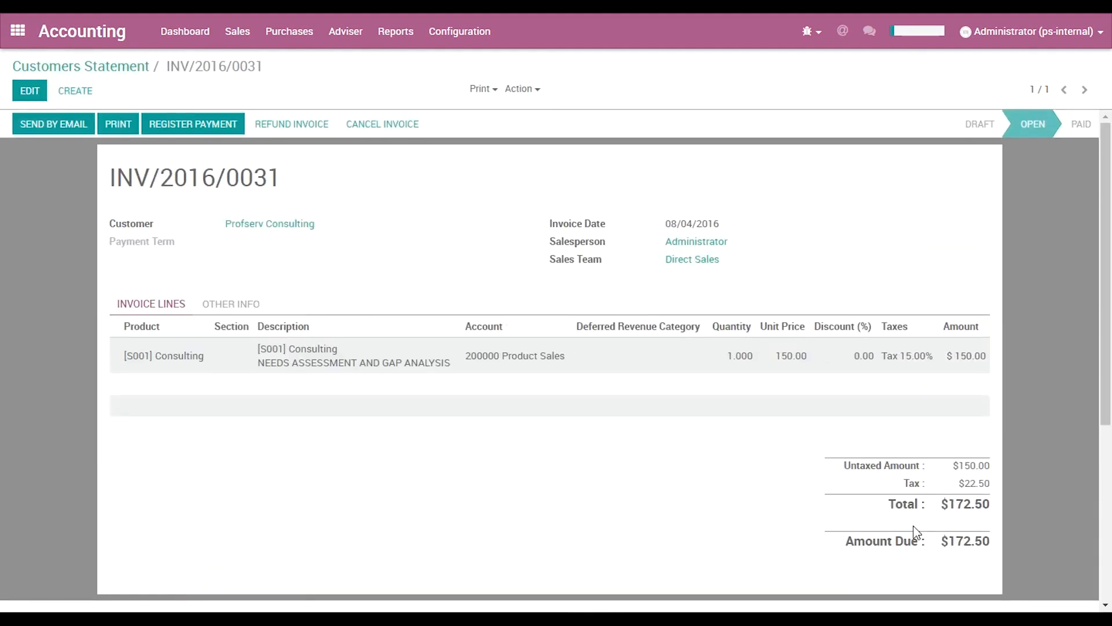
pyautogui.click(103, 68)
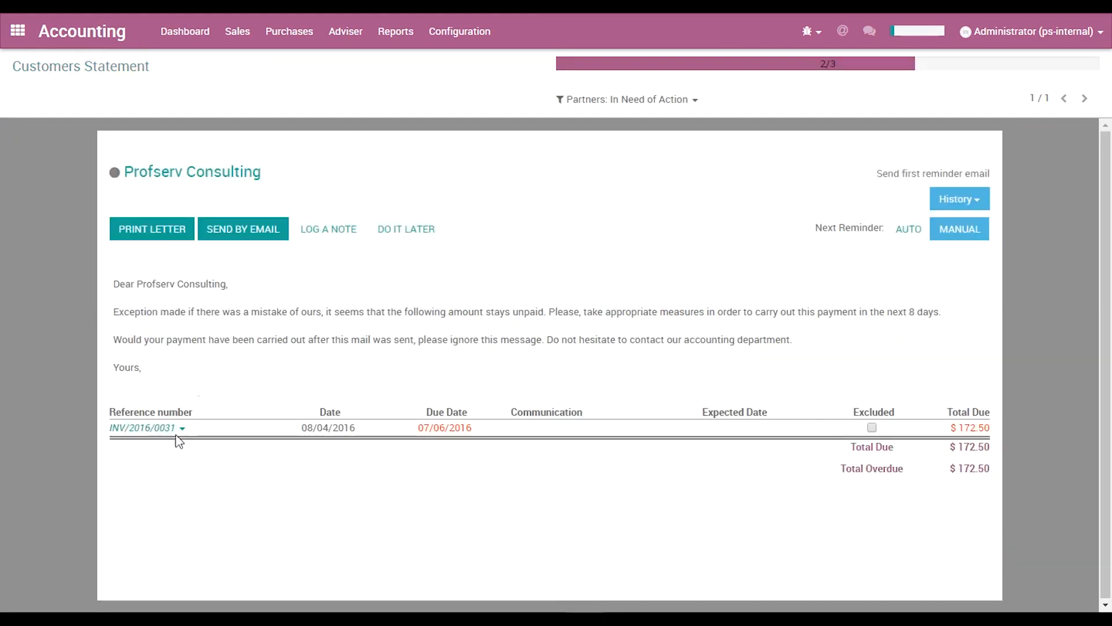
pyautogui.click(178, 429)
pyautogui.click(162, 466)
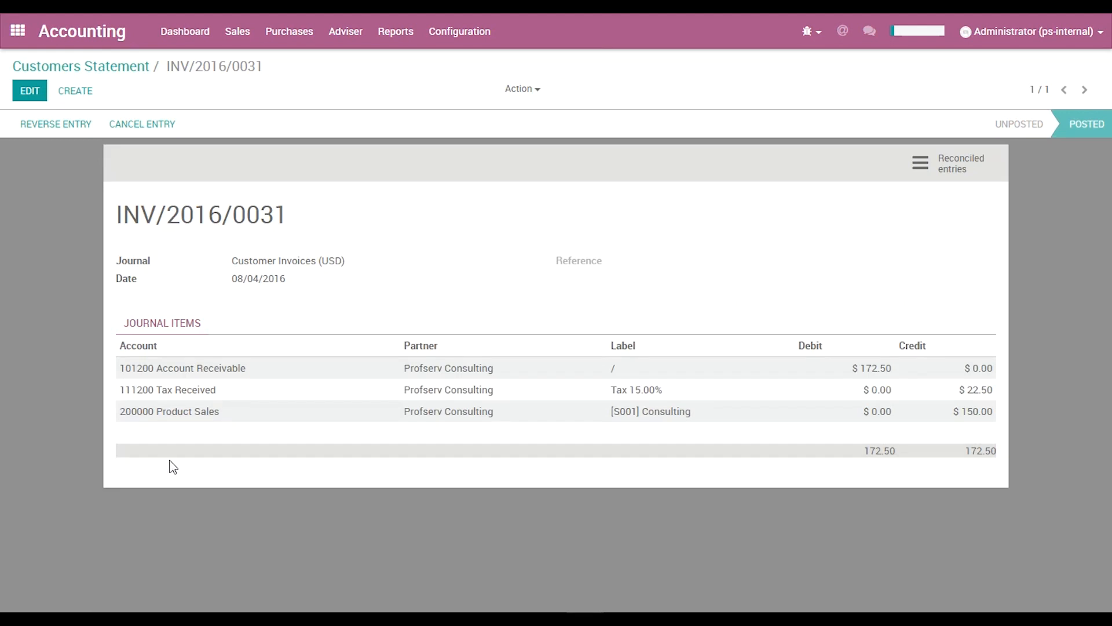
pyautogui.click(118, 66)
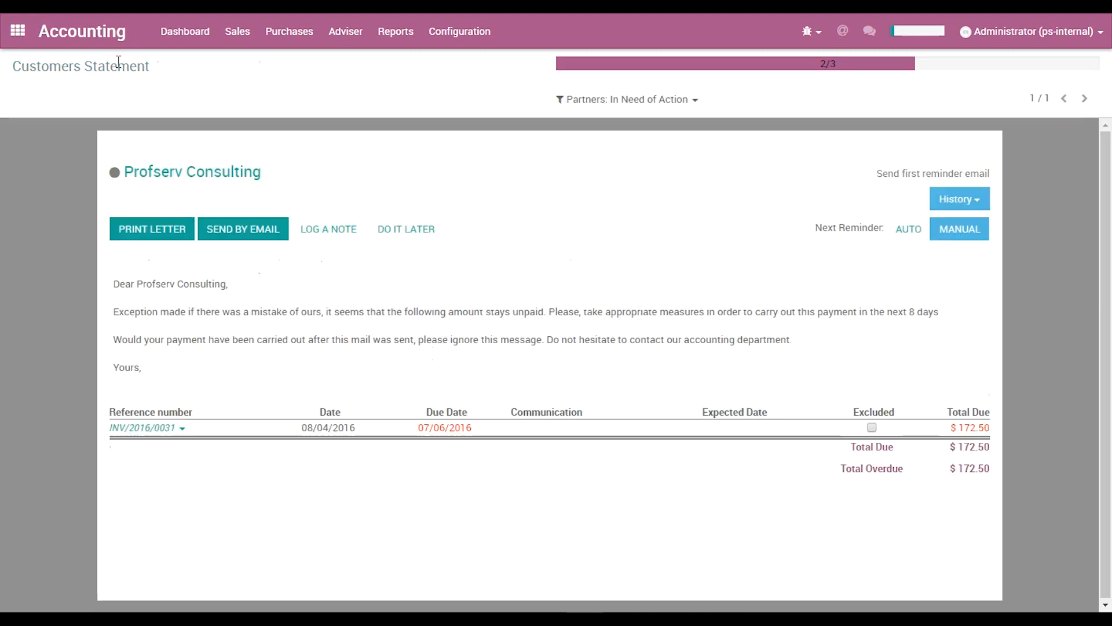
# Step: Set the overdue invoice's expected payment date to 08/09/2016 with the note "Customer will pay by then."
pyautogui.click(174, 428)
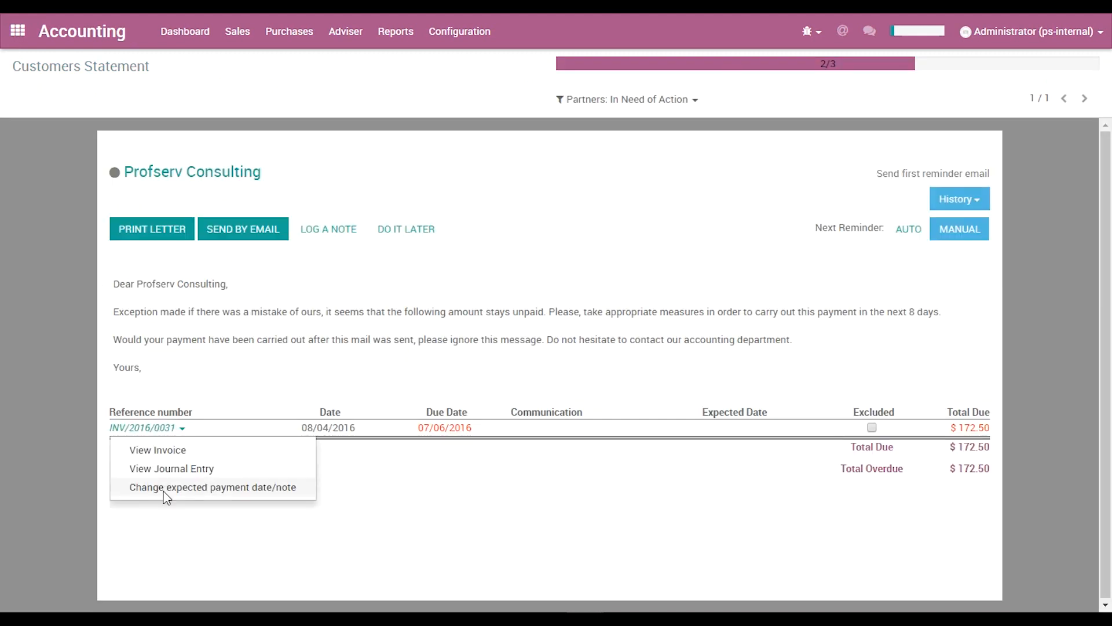
pyautogui.click(165, 490)
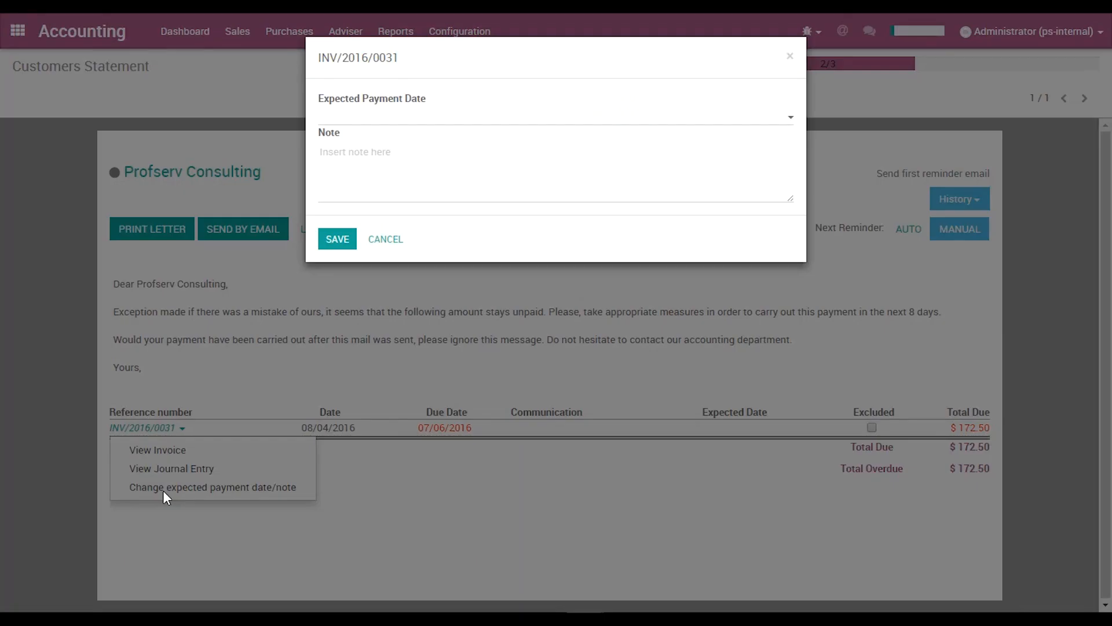
pyautogui.click(394, 111)
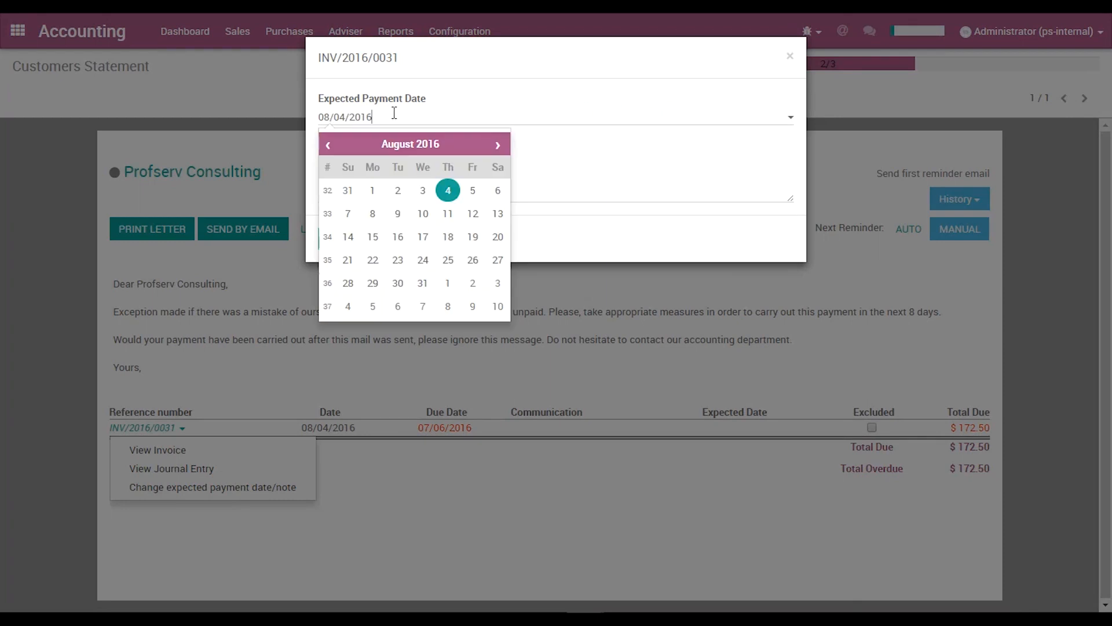
pyautogui.click(398, 214)
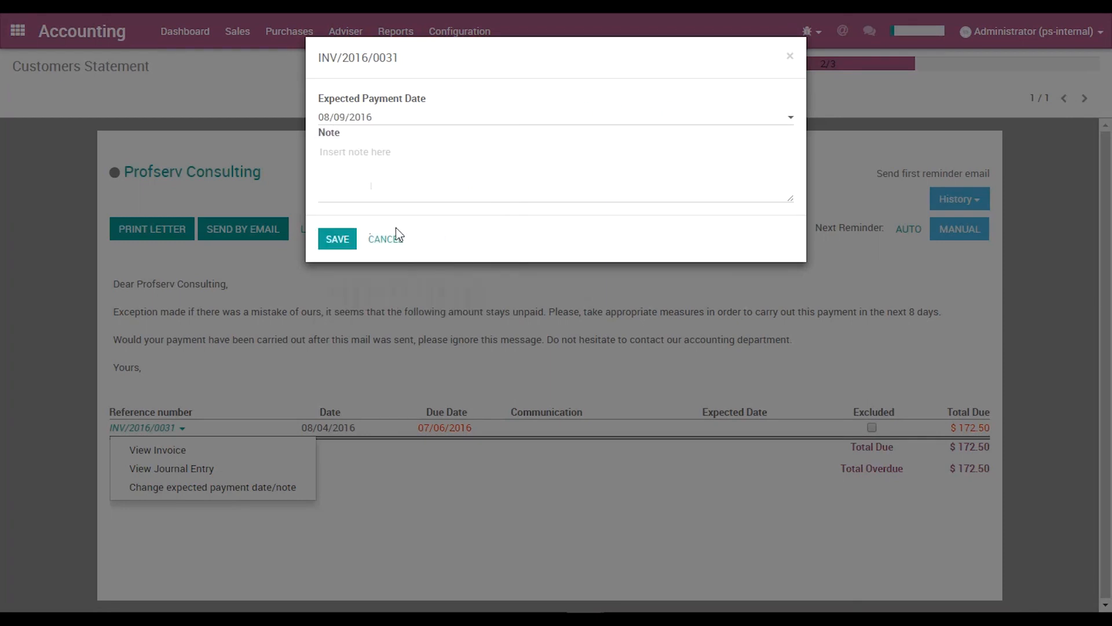
pyautogui.click(373, 190)
pyautogui.write('Customer will pay by then.')
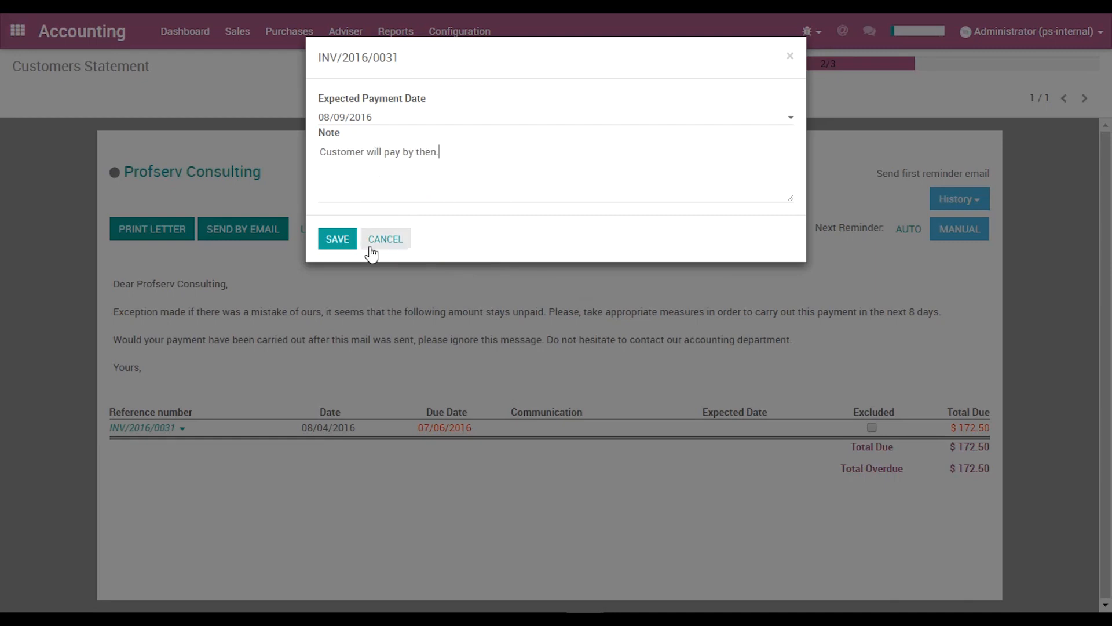
pyautogui.click(337, 239)
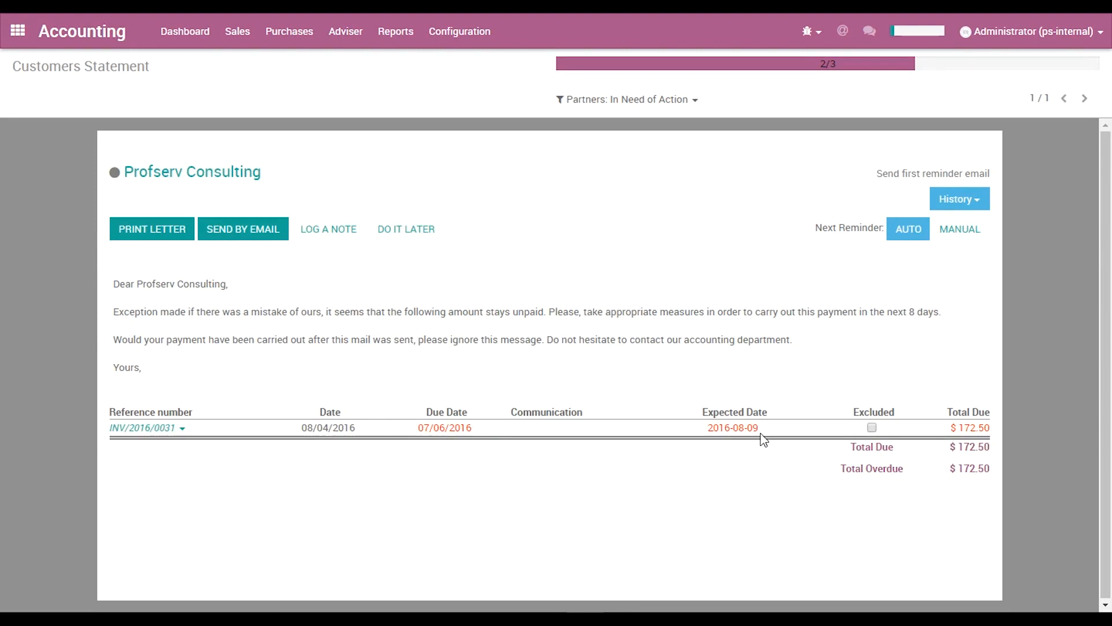
# Step: Check the invoice's message log for the expected payment date note, then return to the customers statement
pyautogui.click(181, 428)
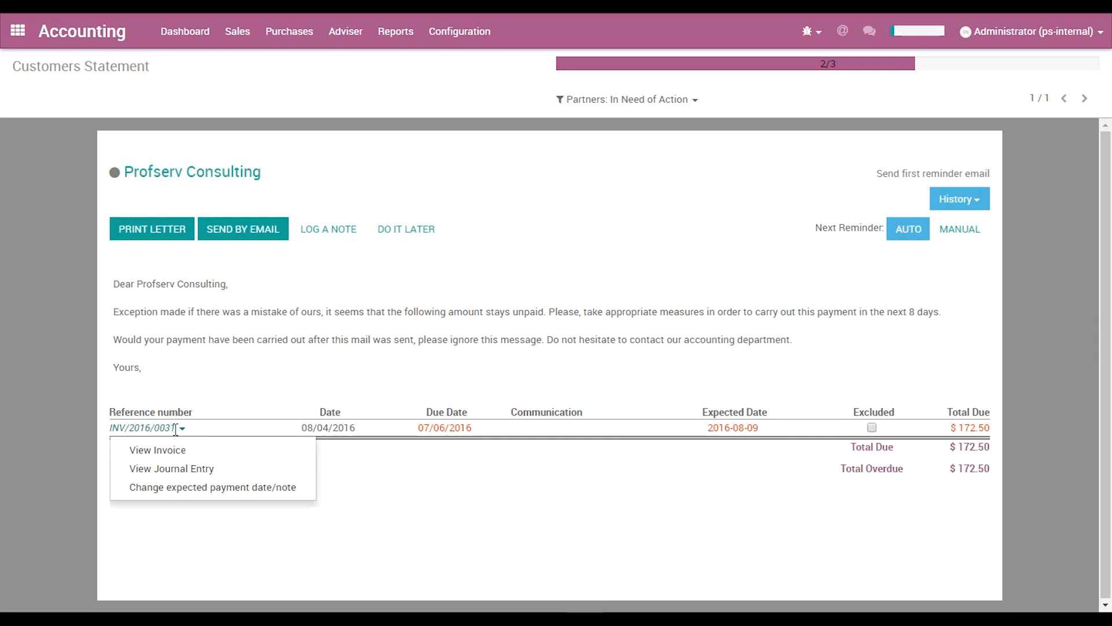
pyautogui.click(177, 451)
pyautogui.scroll(-5, 180, 452)
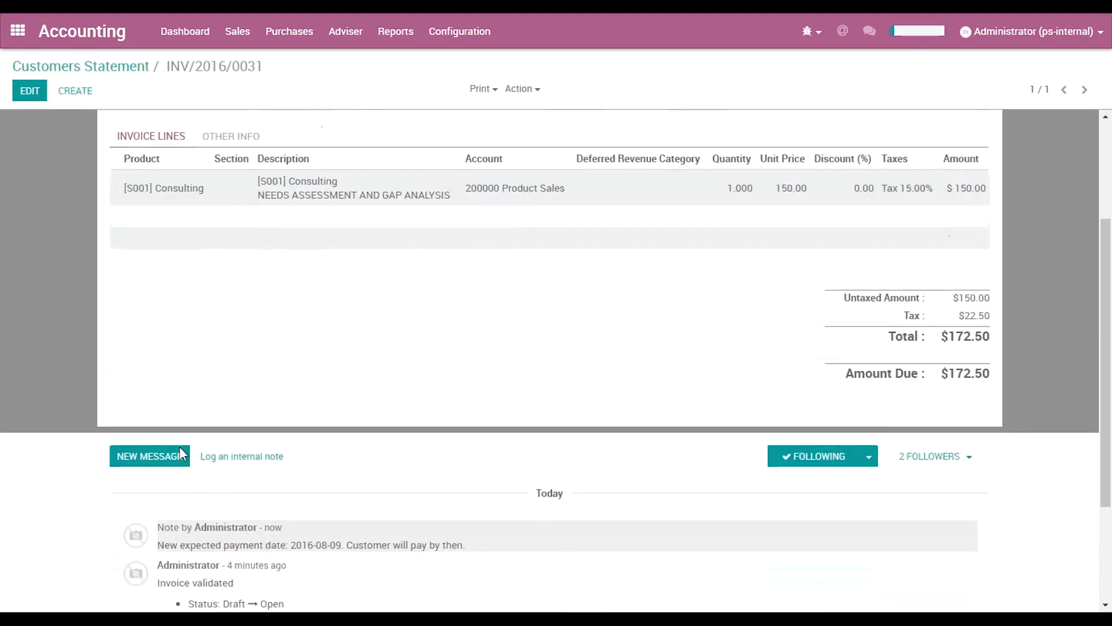
pyautogui.scroll(-2, 179, 447)
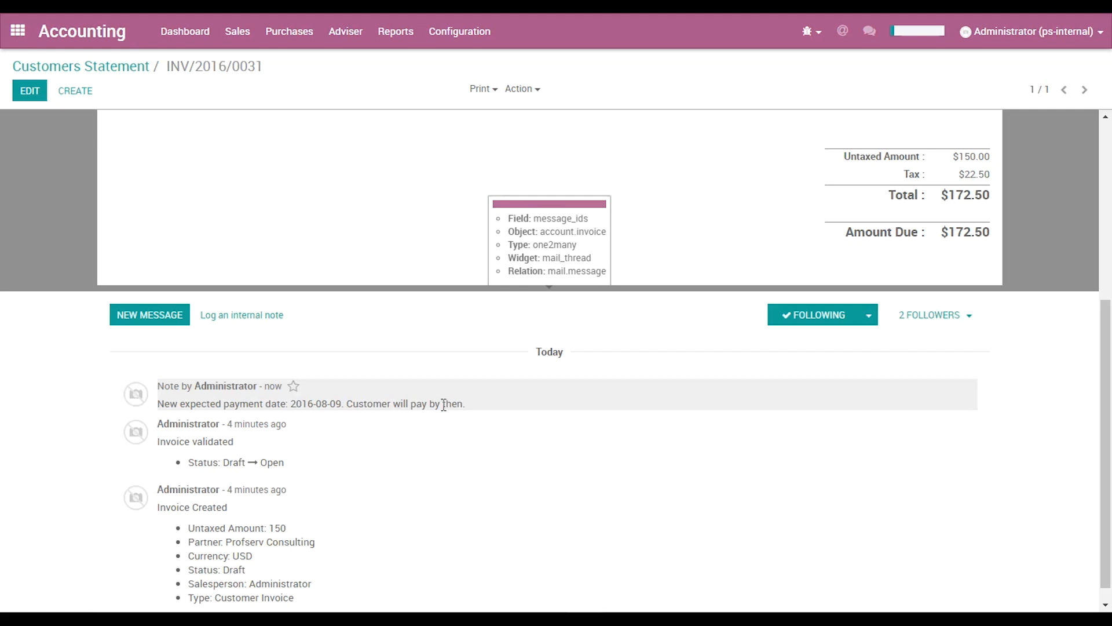
pyautogui.click(129, 66)
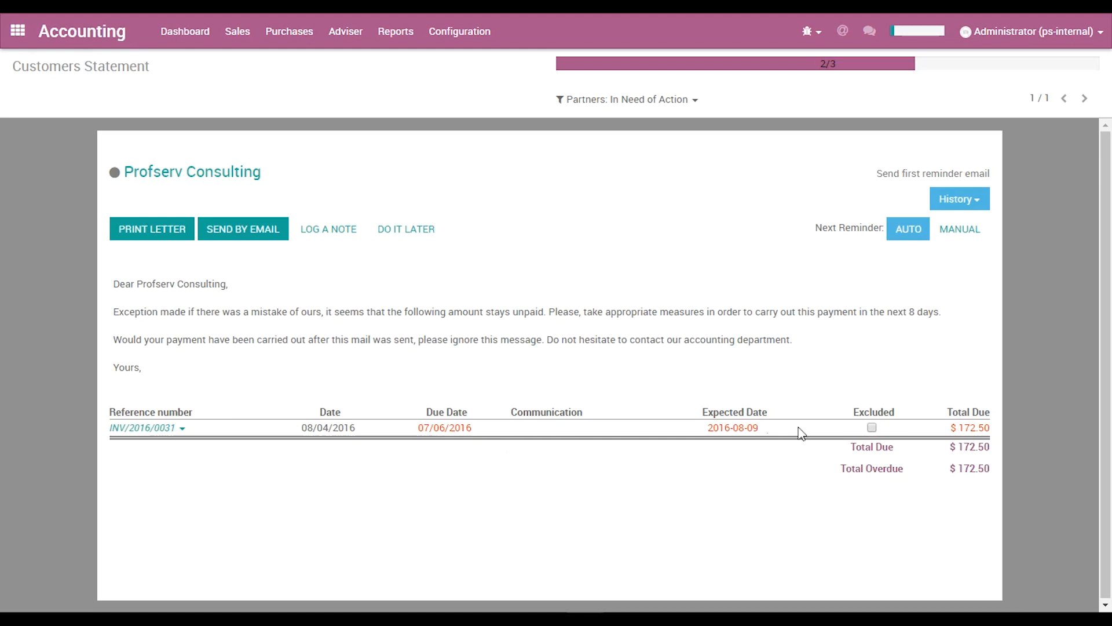
# Step: Mark the overdue invoice as excluded from Profserv Consulting's follow-up
pyautogui.click(872, 427)
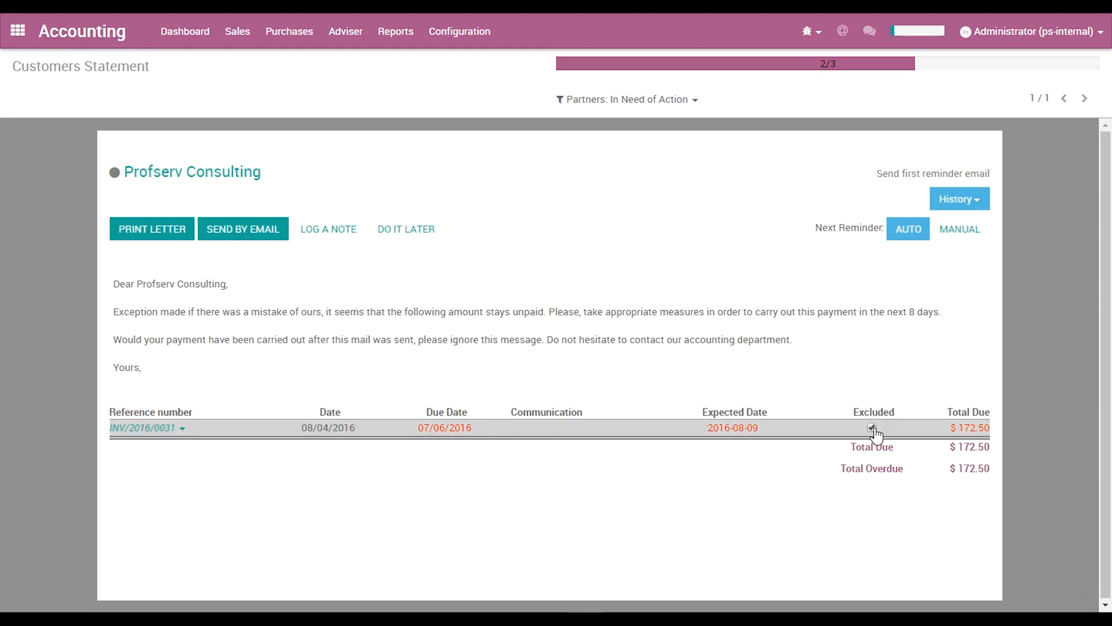